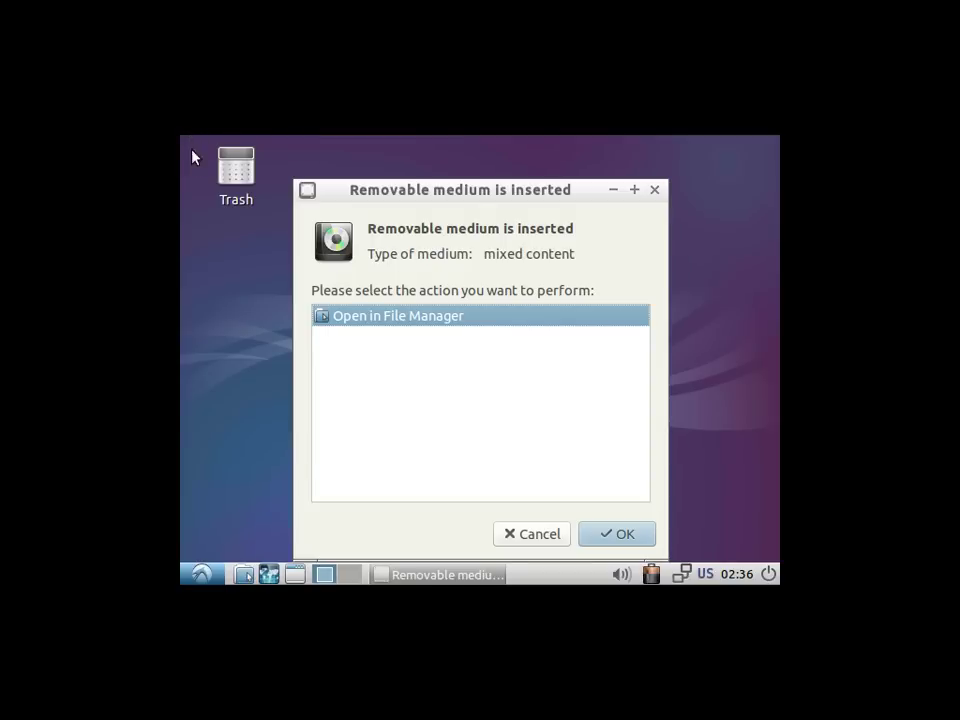
# Launch LXTerminal and open the inserted medium in the file manager, leaving the terminal window in front.
pyautogui.click(201, 574)
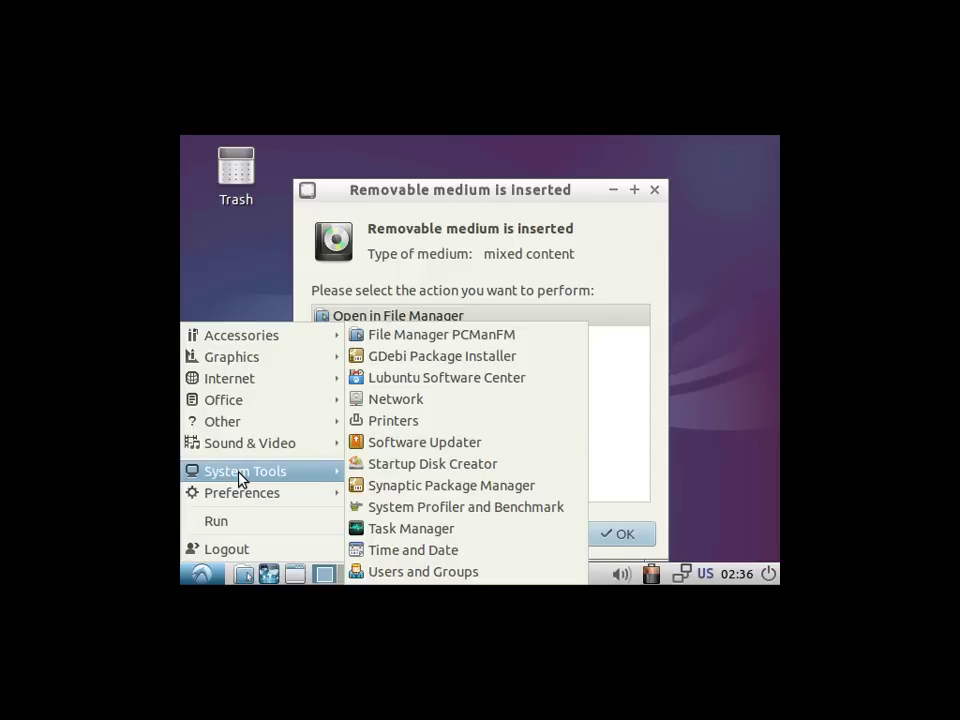
pyautogui.moveTo(257, 337)
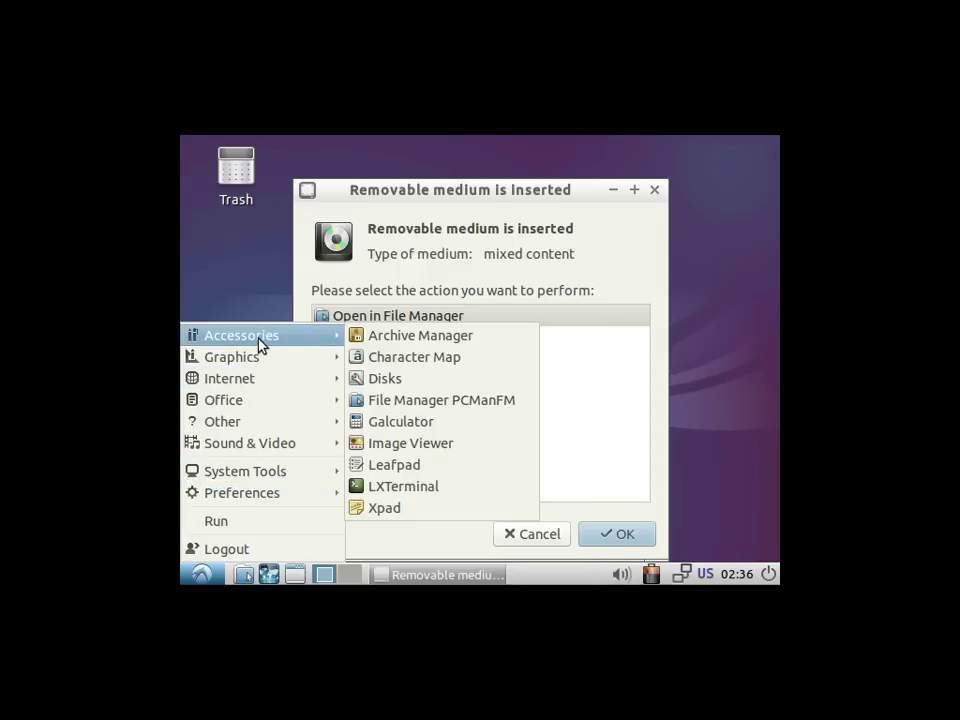
pyautogui.click(396, 491)
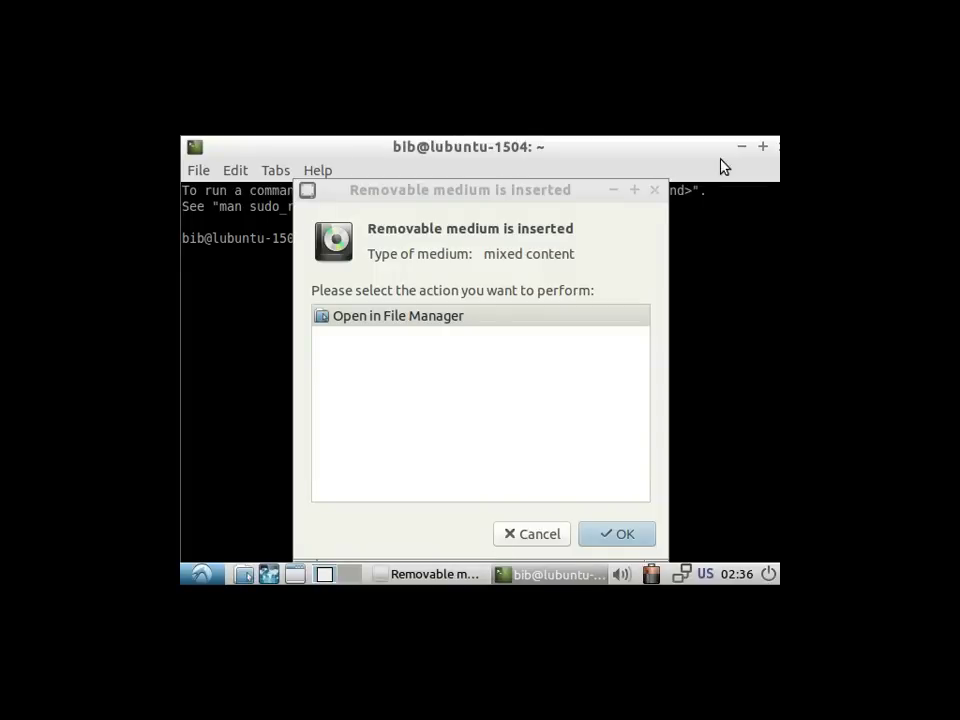
pyautogui.click(604, 538)
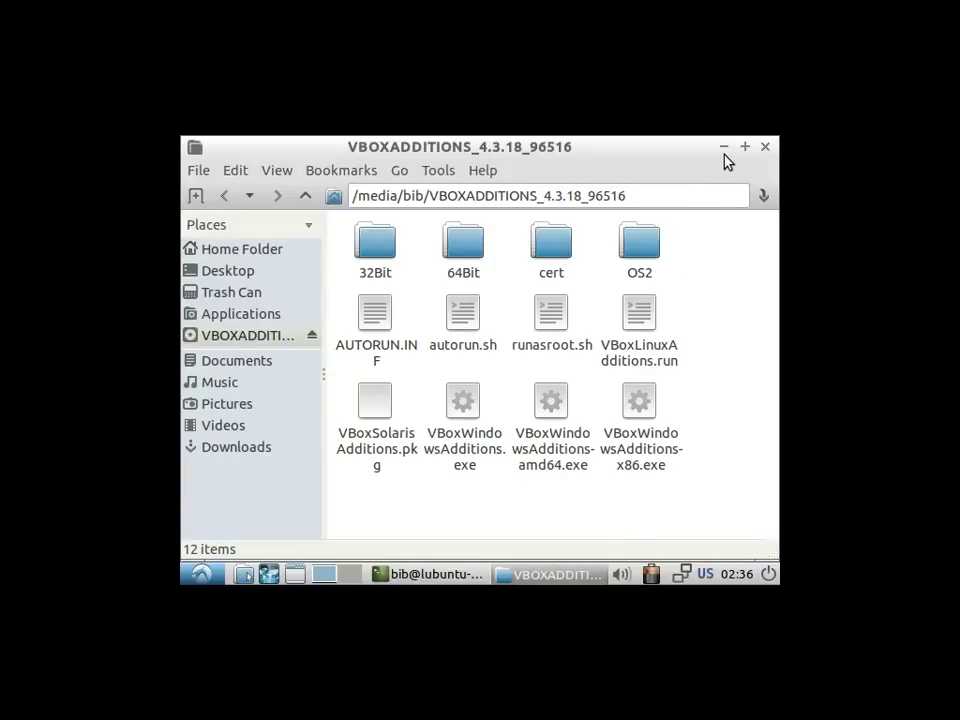
pyautogui.click(725, 147)
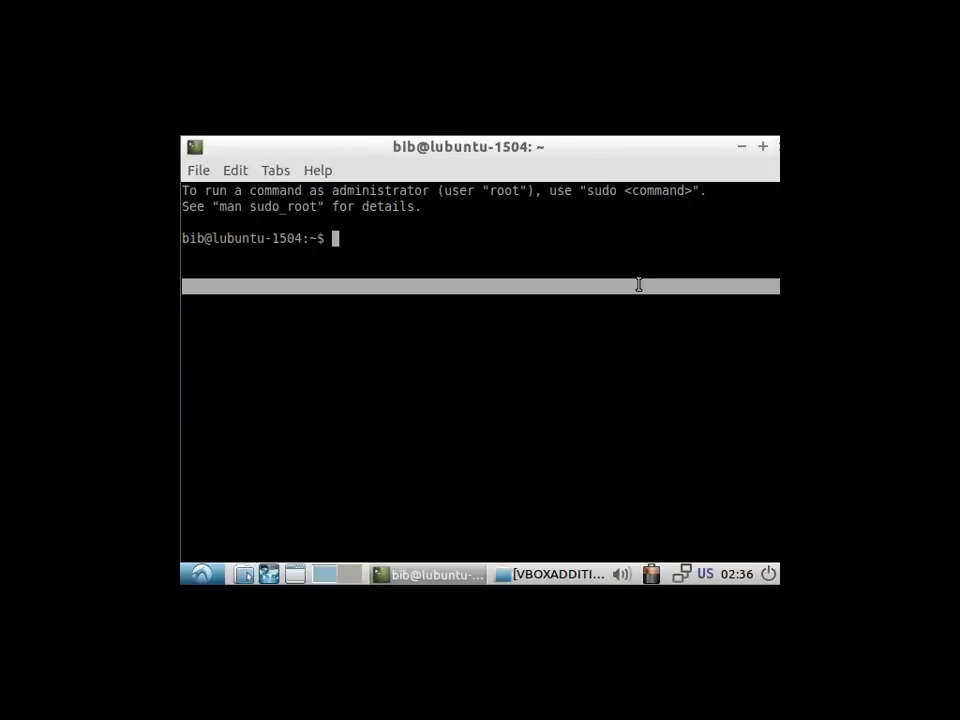
# Change to the /media directory in the terminal and list its contents.
pyautogui.write('cd /media')
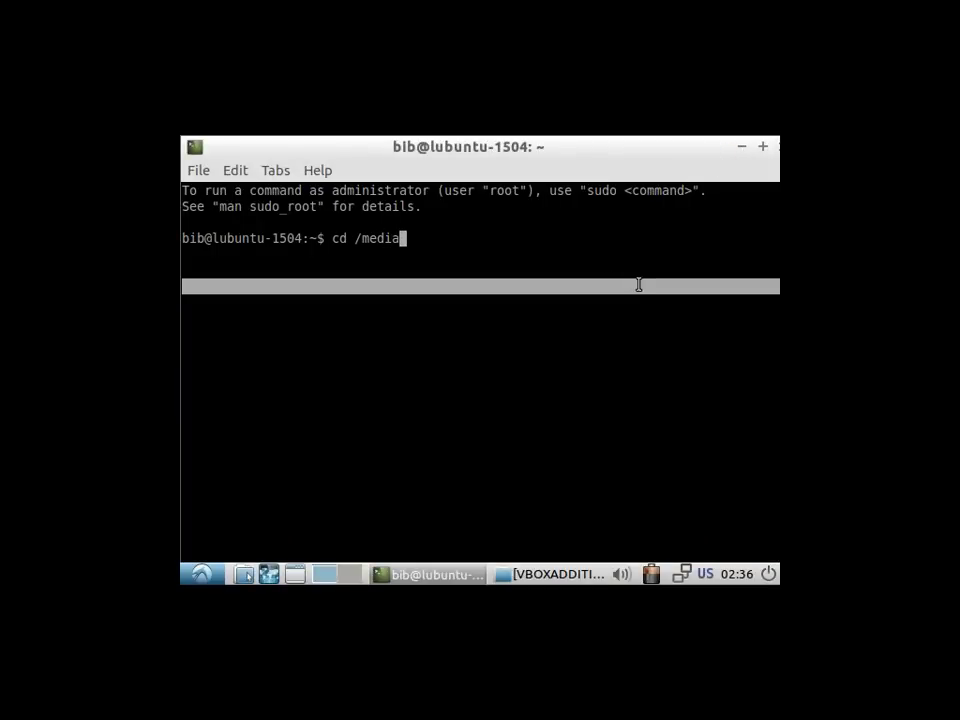
pyautogui.press('Return')
pyautogui.write('cd')
pyautogui.press('Tab')
pyautogui.press('Tab')
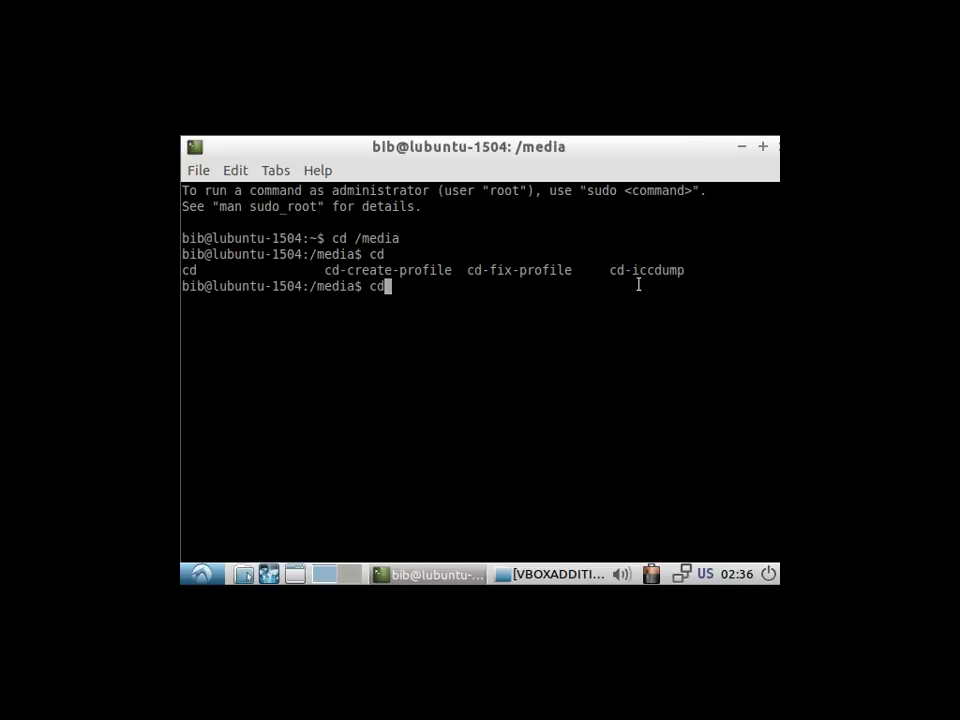
pyautogui.press('BackSpace')
pyautogui.press('BackSpace')
pyautogui.write('ls')
pyautogui.press('Return')
# Change into the VBOXADDITIONS_4.3.18_96516 directory under the user's media folder and list its files.
pyautogui.write('cd bi')
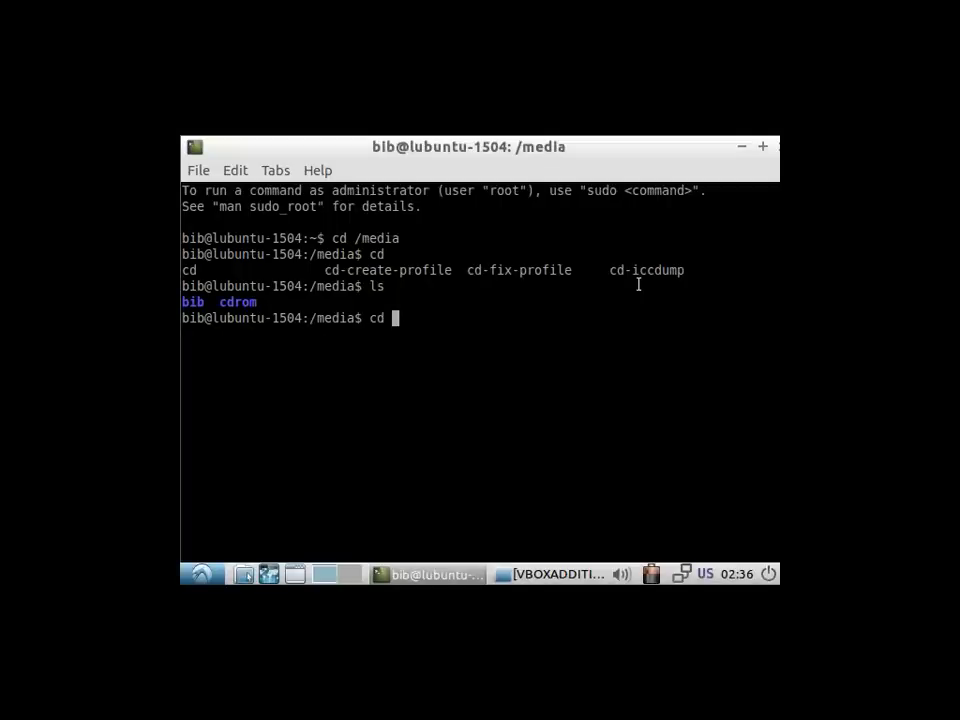
pyautogui.press('Tab')
pyautogui.press('Tab')
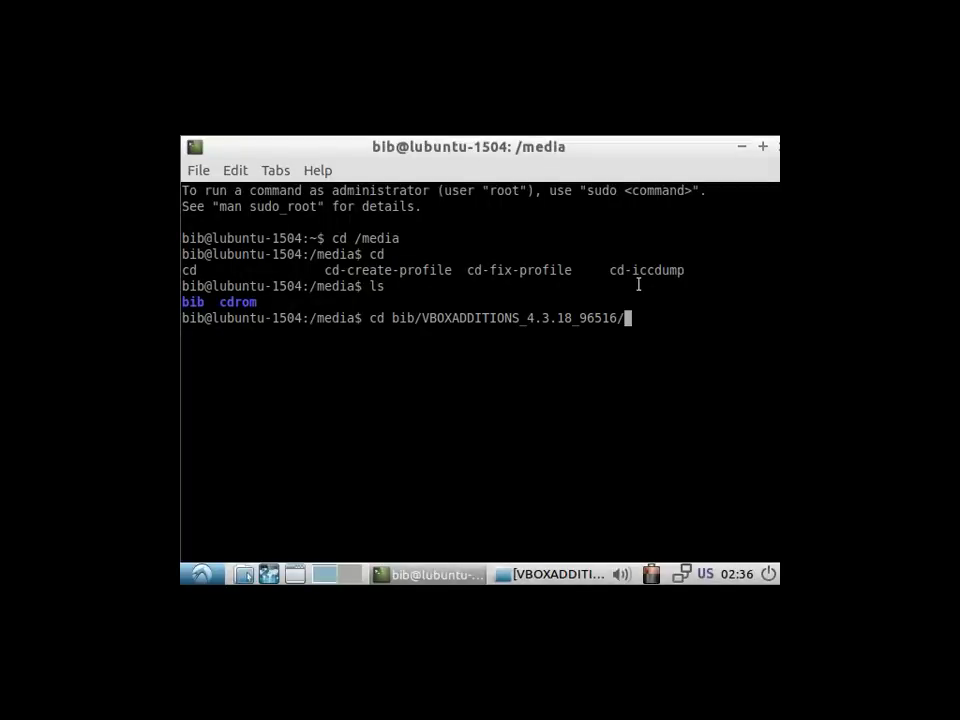
pyautogui.press('Return')
pyautogui.write('ls')
pyautogui.press('Return')
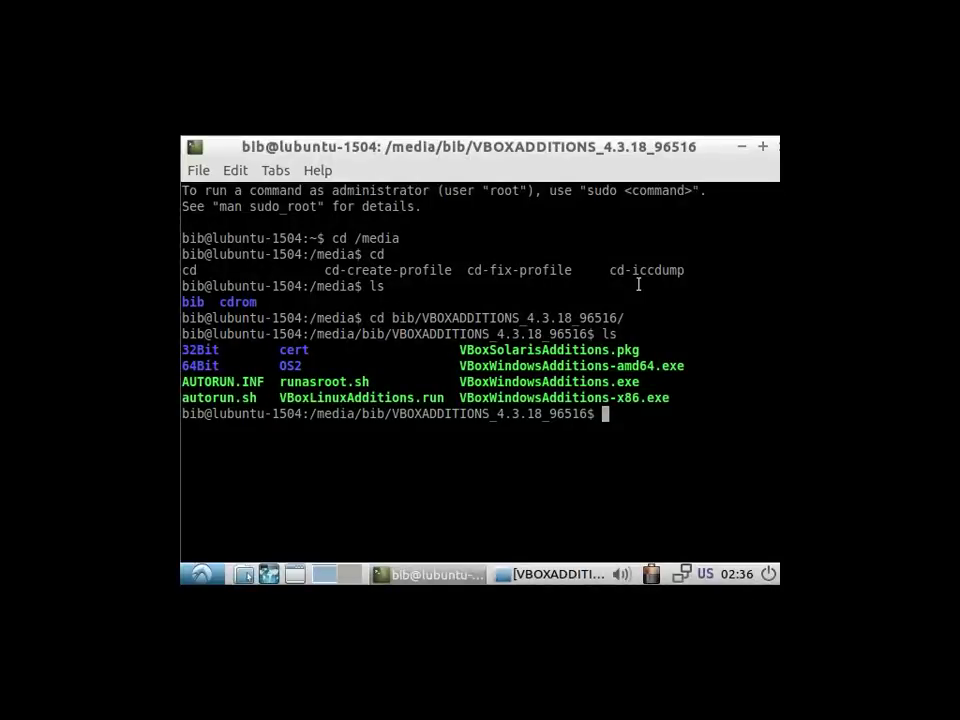
# Run ./VBoxLinuxAdditions.run with sudo, authenticating with the account password, to install the Guest Additions.
pyautogui.write('sudo .&VB')
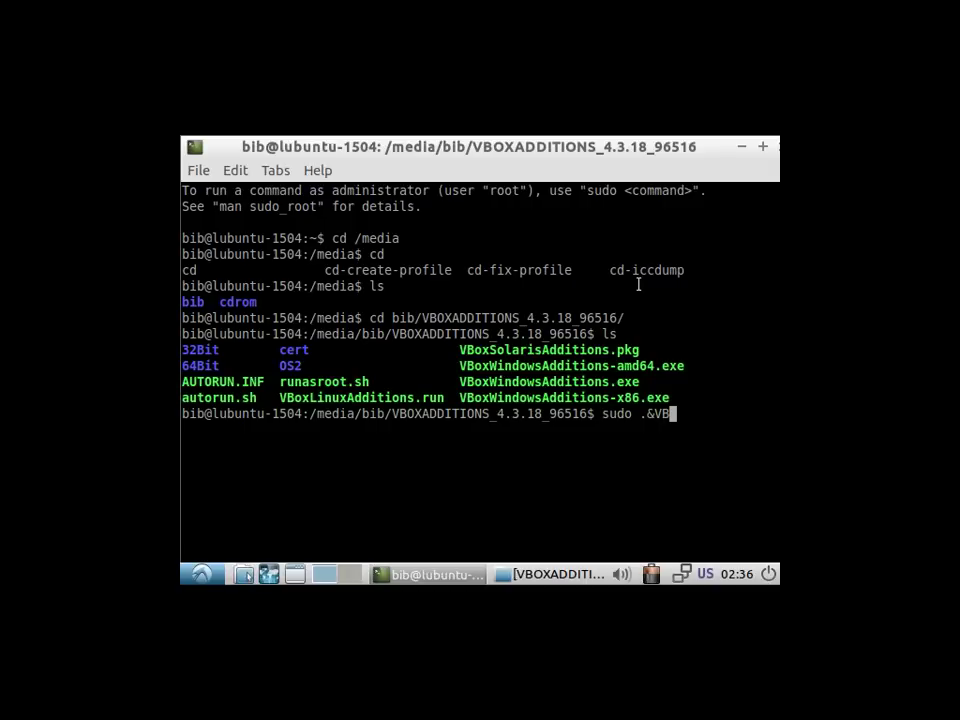
pyautogui.press('BackSpace')
pyautogui.press('BackSpace')
pyautogui.press('BackSpace')
pyautogui.write('/VBoxL')
pyautogui.press('Tab')
pyautogui.press('Return')
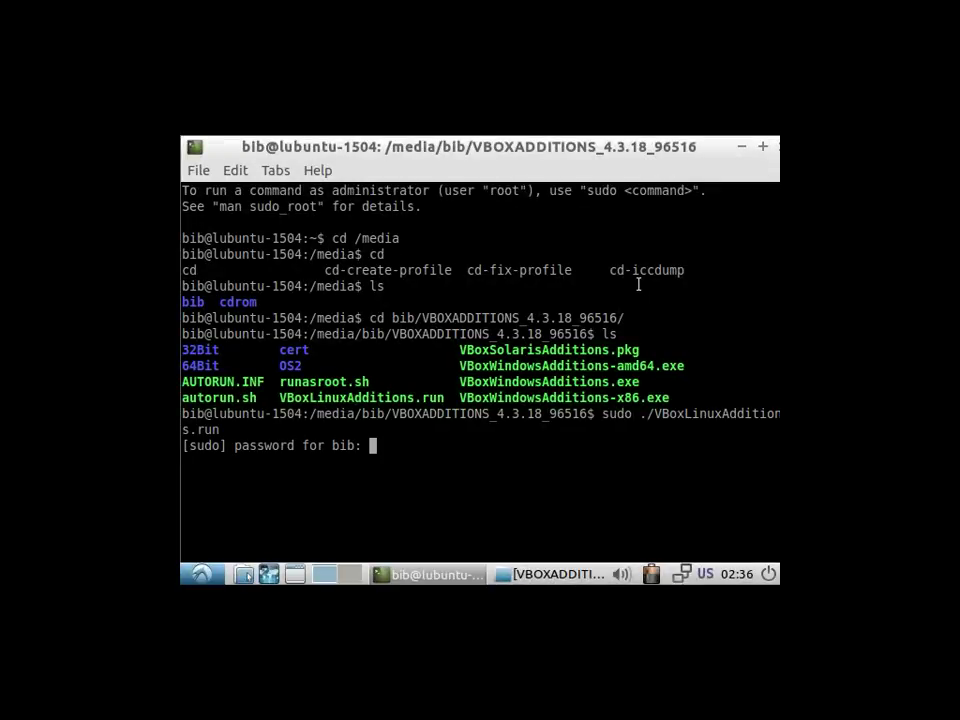
pyautogui.press('Return')
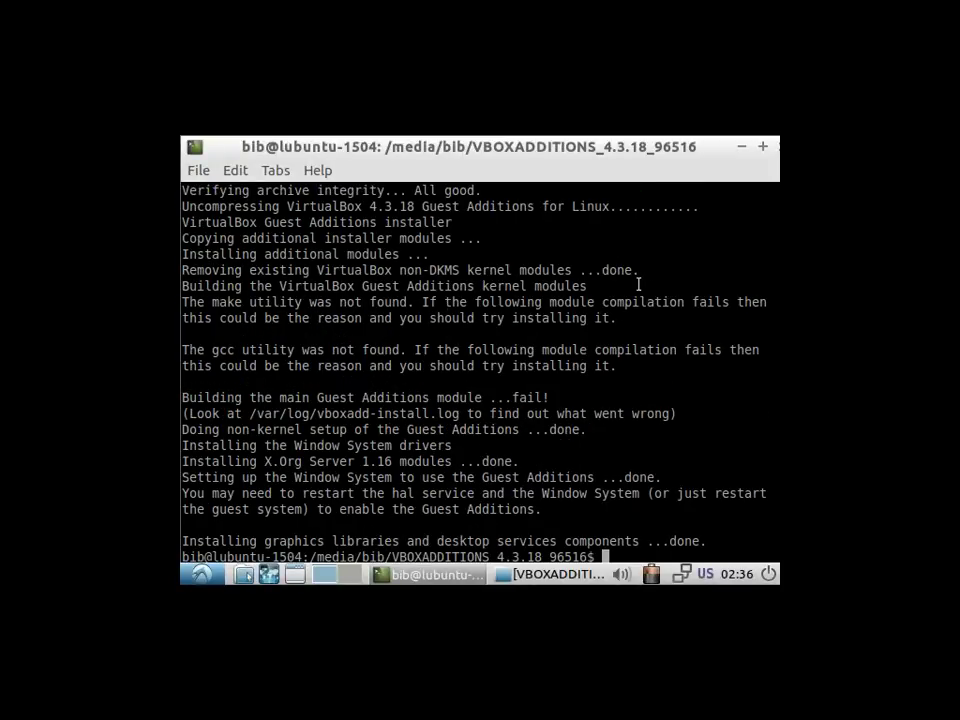
# Close the terminal with the exit command and log out of the Lubuntu session.
pyautogui.press('Return')
pyautogui.press('Return')
pyautogui.press('Return')
pyautogui.write('e')
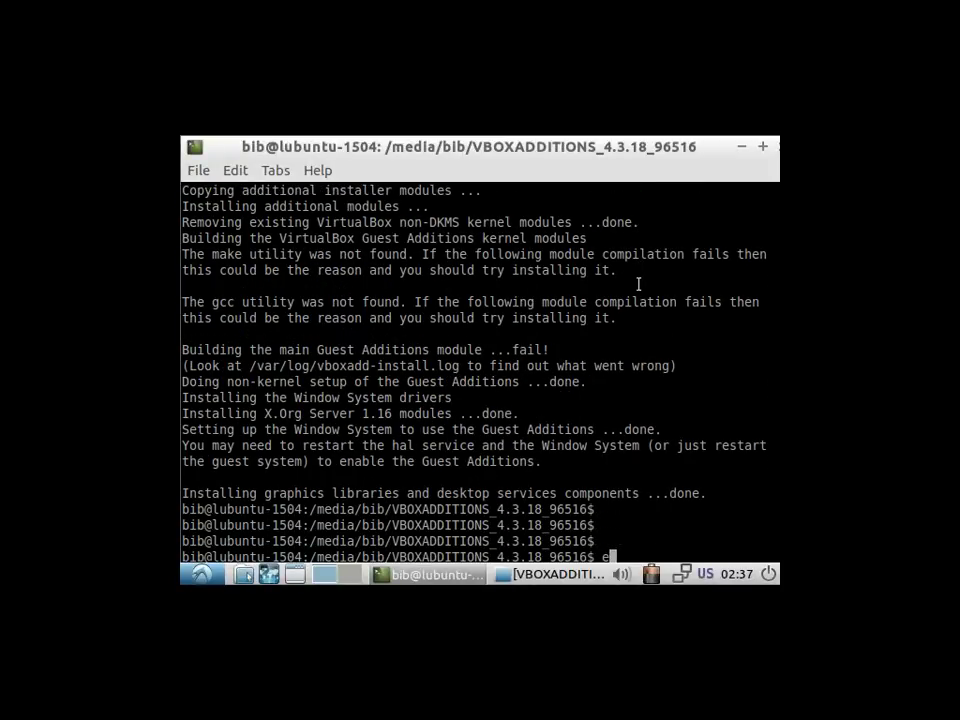
pyautogui.write('xit')
pyautogui.press('Return')
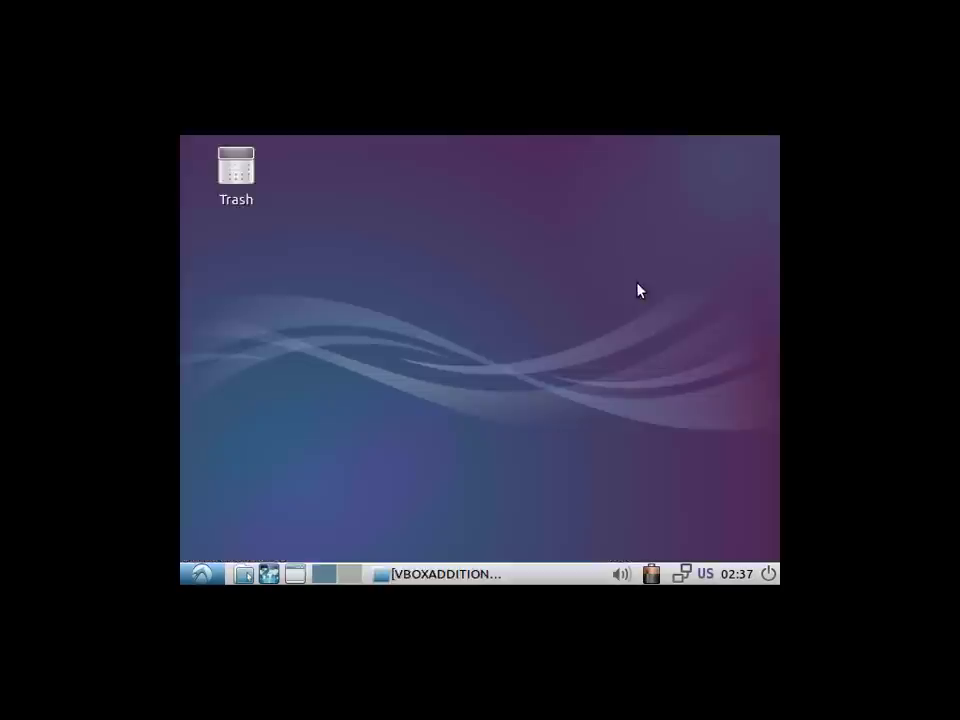
pyautogui.click(768, 573)
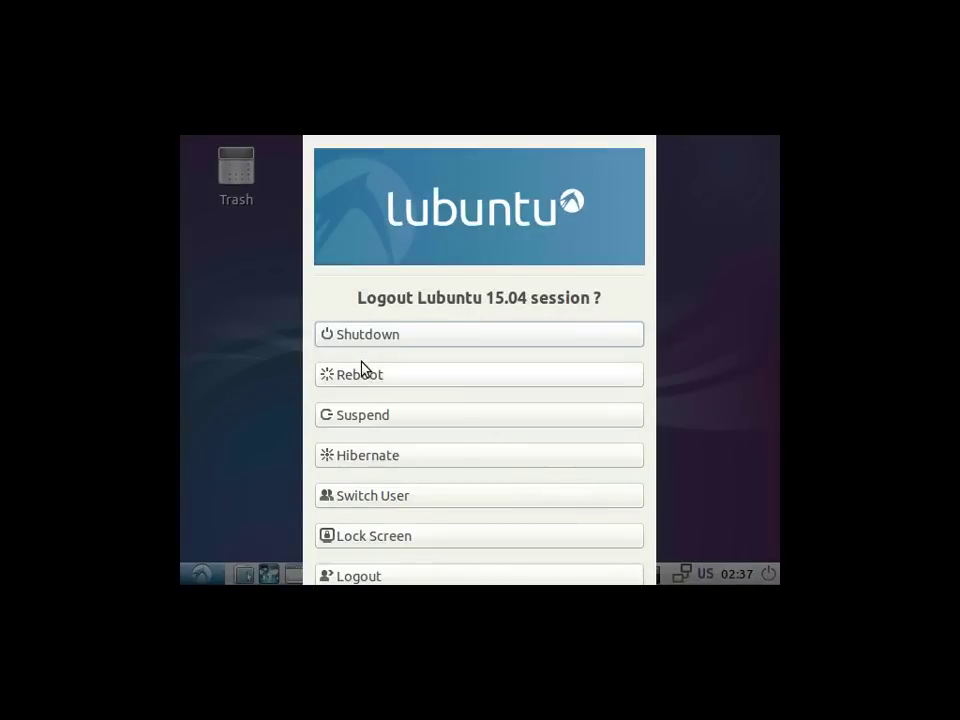
pyautogui.click(368, 548)
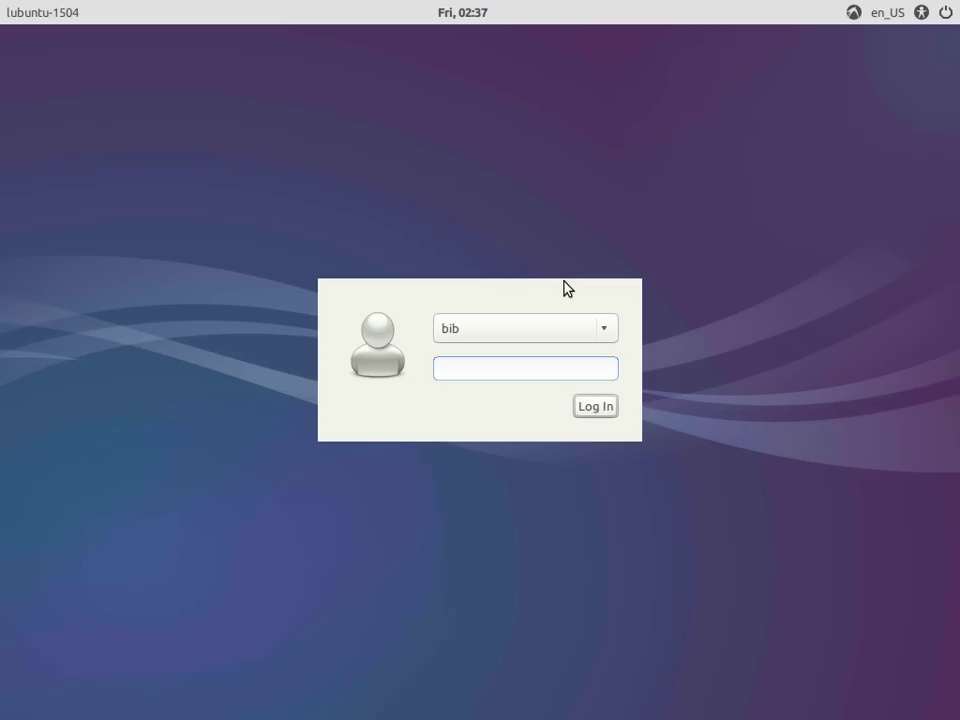
# Look through the session, language and accessibility options on the login screen.
pyautogui.click(853, 15)
pyautogui.moveTo(879, 19)
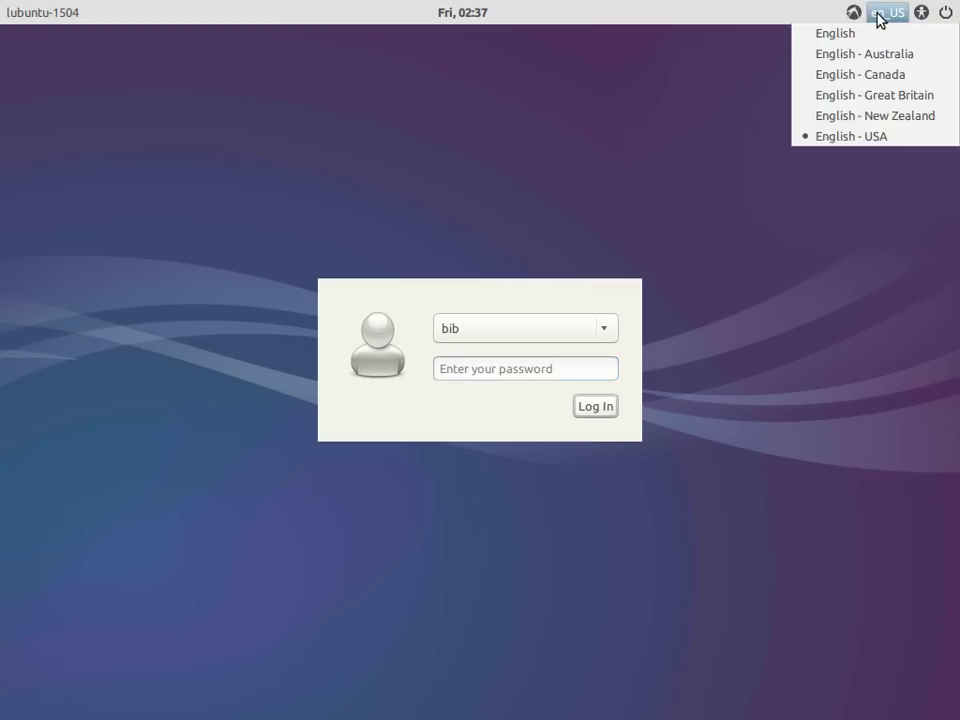
pyautogui.moveTo(925, 15)
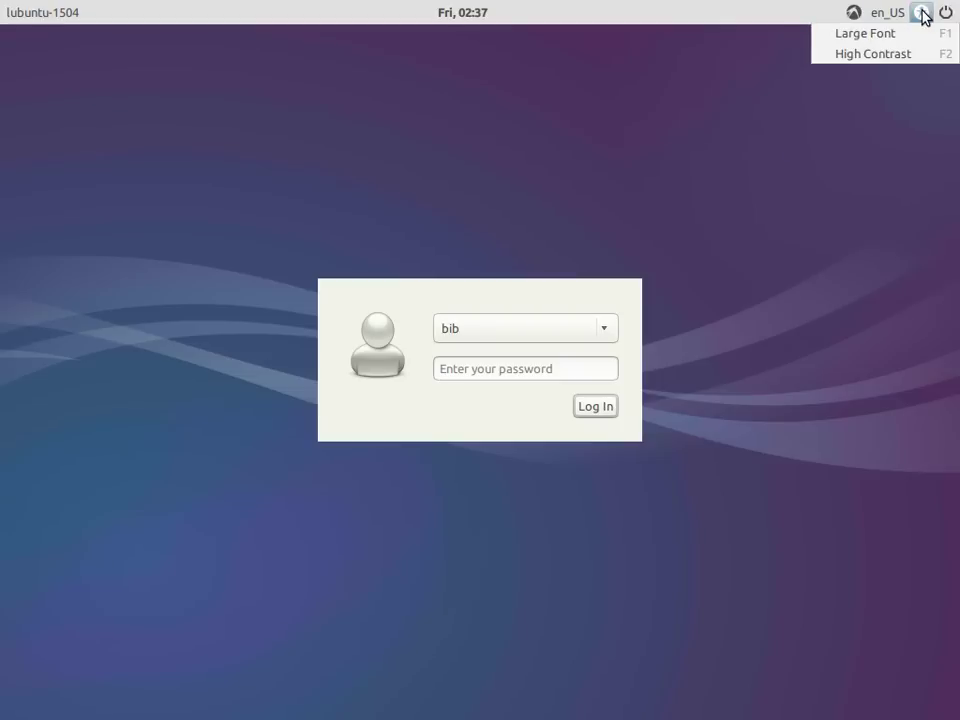
# Try the Large Font and High Contrast accessibility options on the login screen and switch both off again.
pyautogui.click(922, 16)
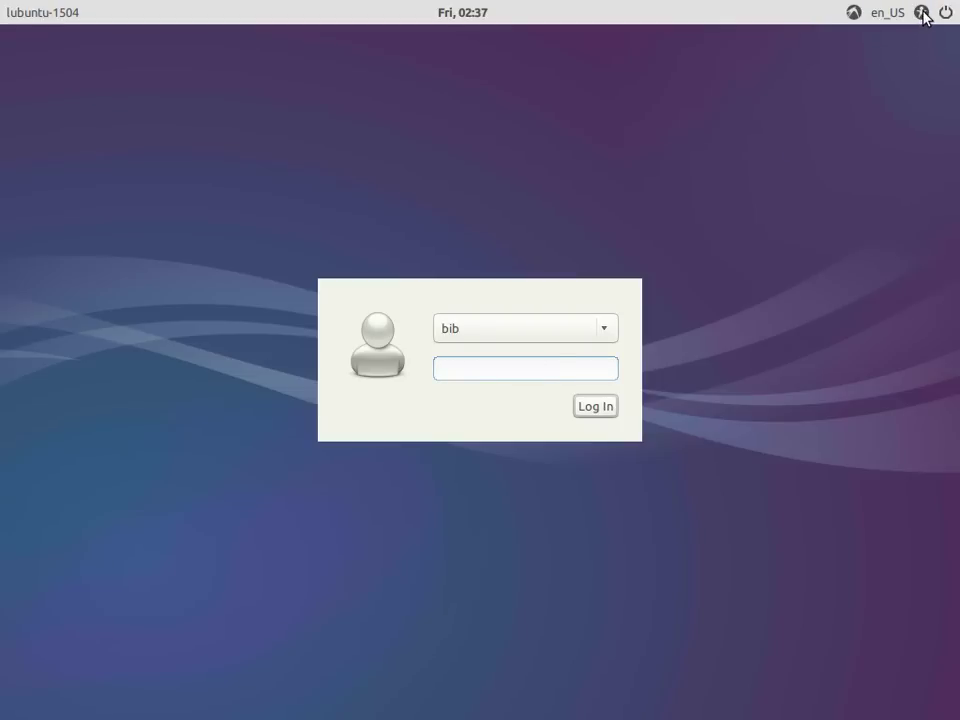
pyautogui.click(922, 16)
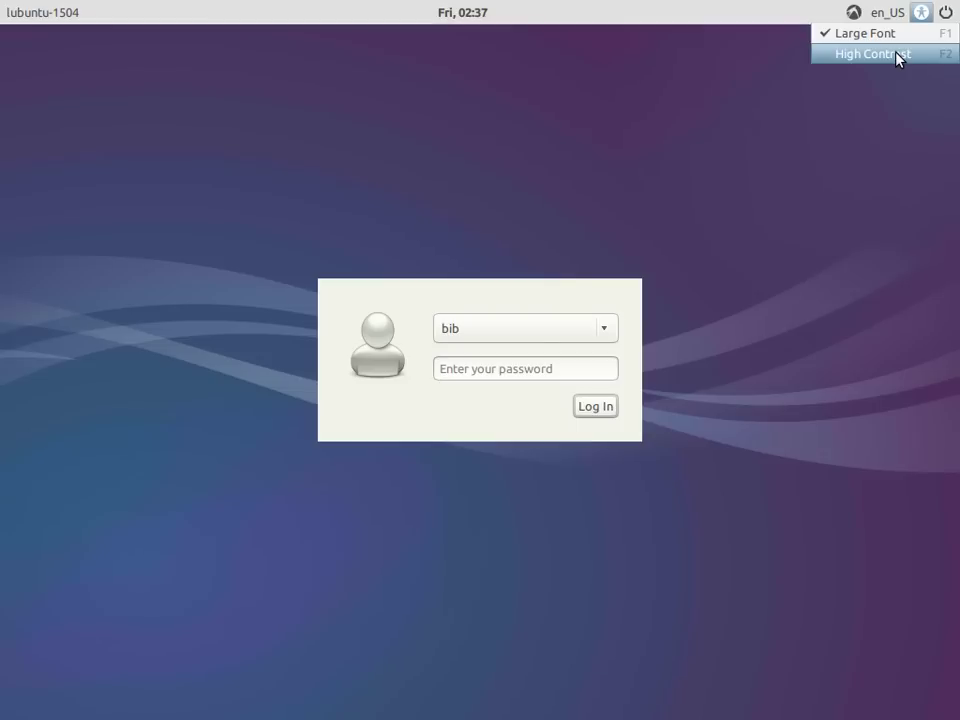
pyautogui.click(898, 55)
pyautogui.click(922, 16)
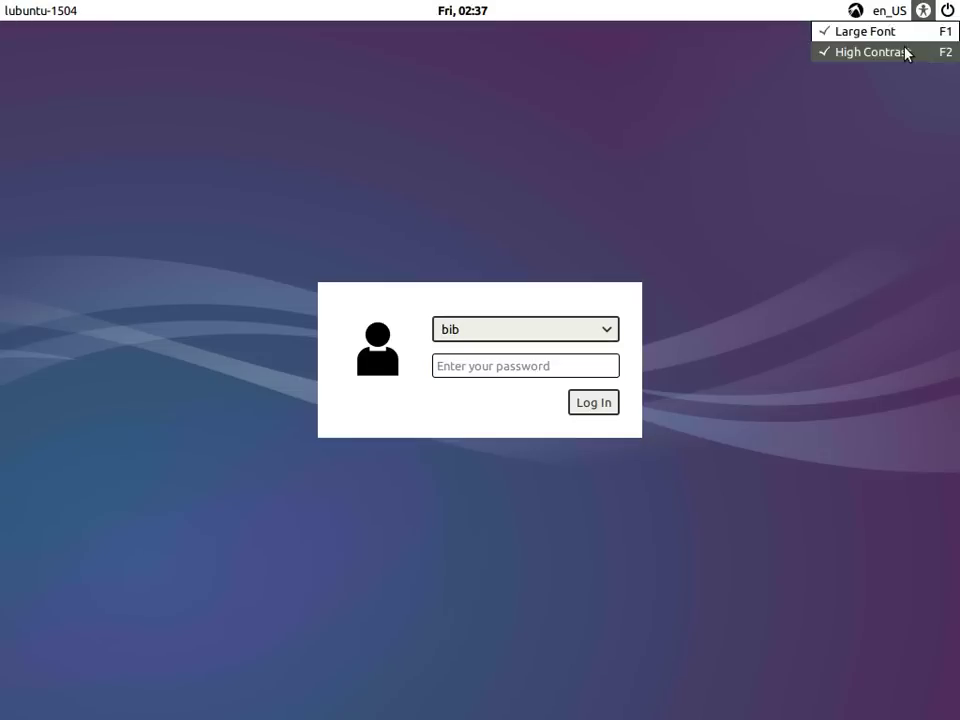
pyautogui.press('Escape')
pyautogui.click(920, 12)
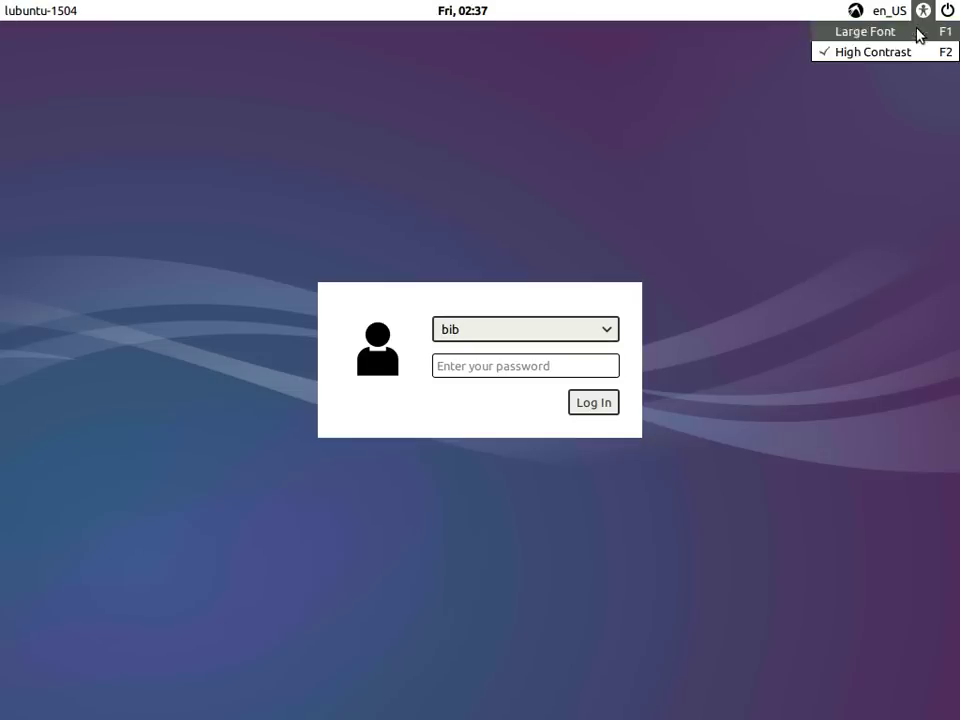
pyautogui.click(913, 51)
# Enter the account password on the login screen and log in to the desktop.
pyautogui.write('*******')
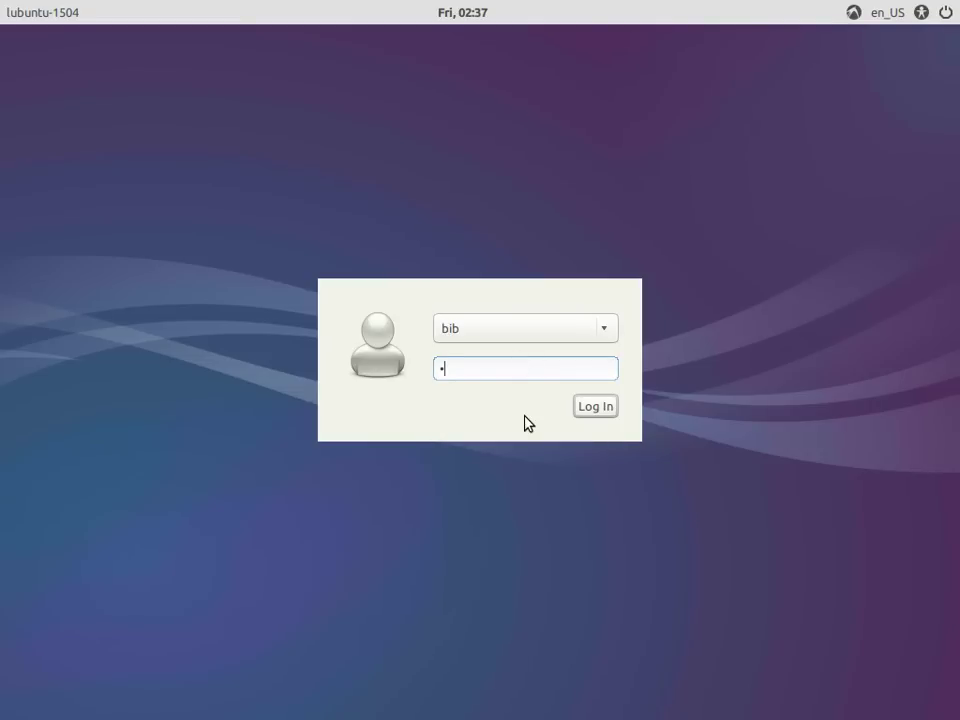
pyautogui.press('Return')
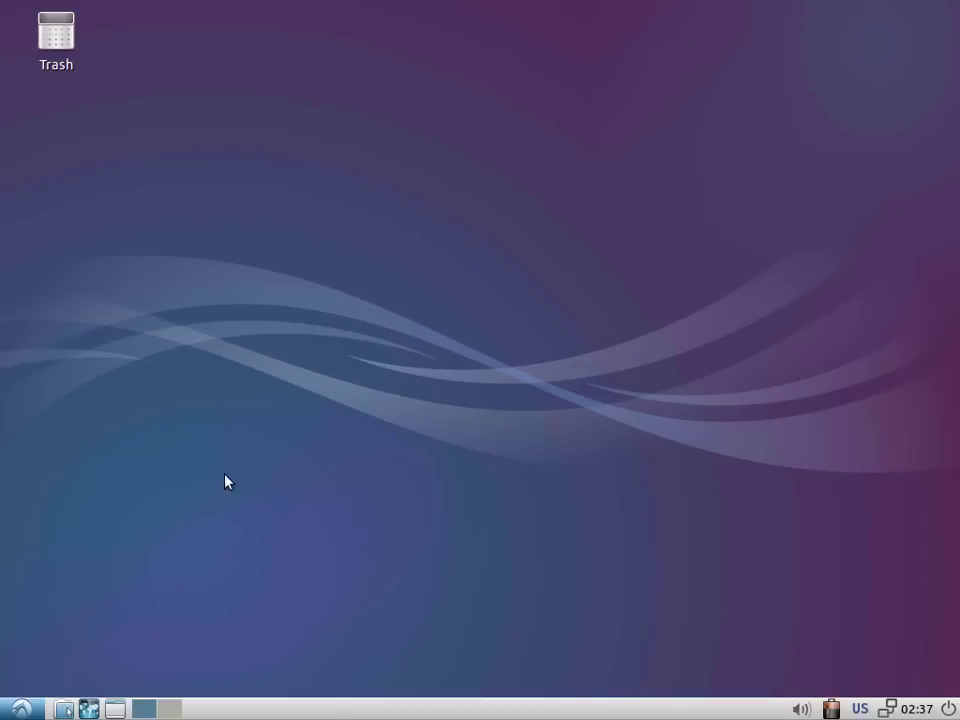
# Examine the hard disk's partitions and the CD/DVD drive in the Disks utility, and close it.
pyautogui.click(24, 709)
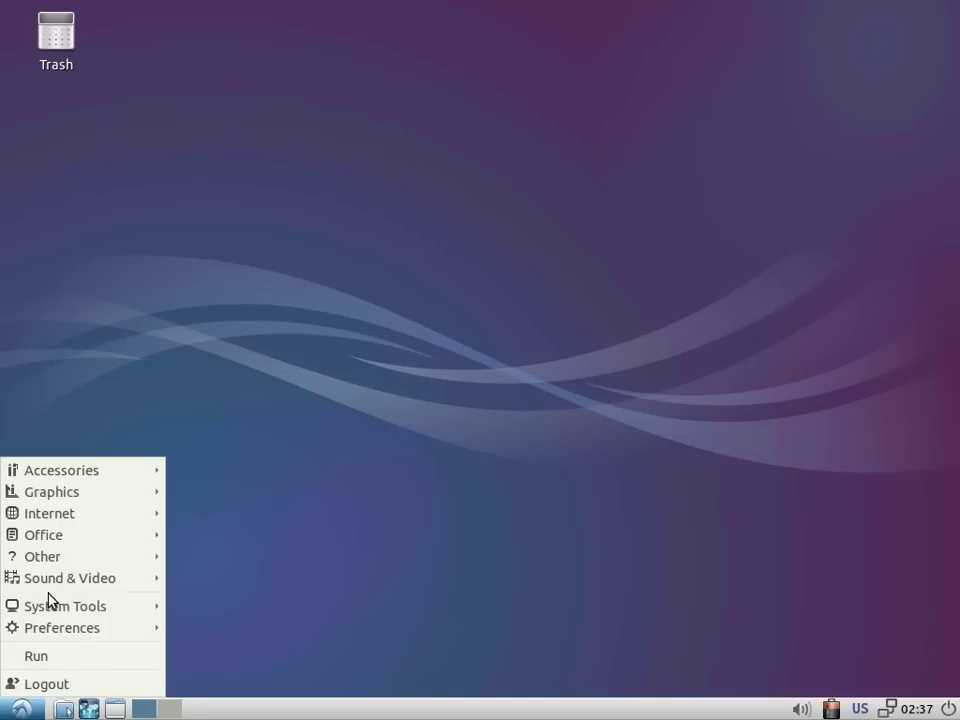
pyautogui.moveTo(70, 470)
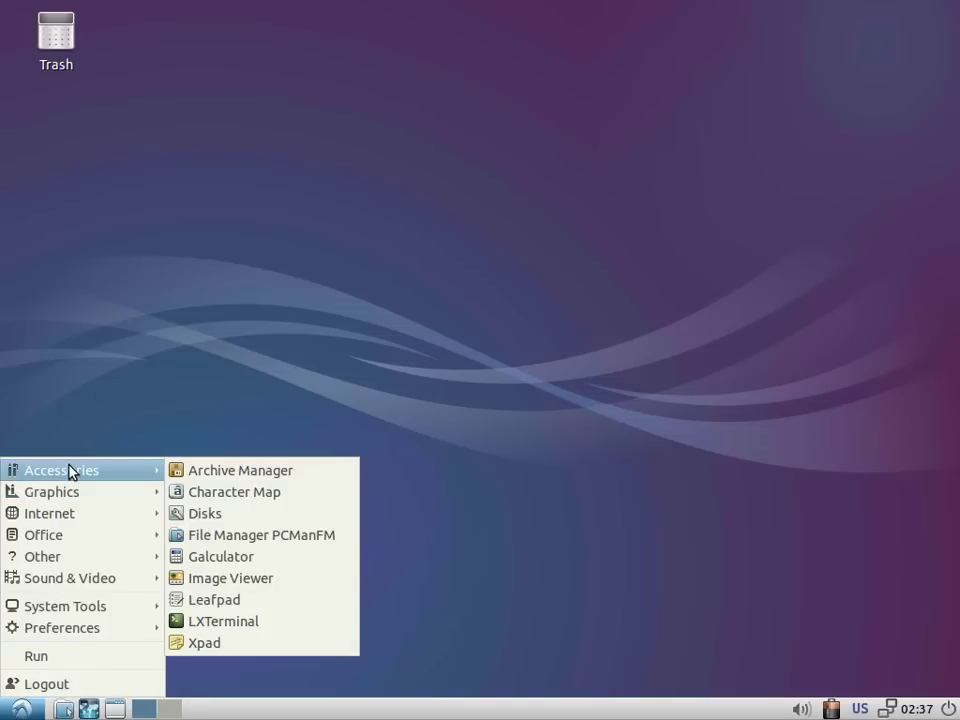
pyautogui.click(226, 514)
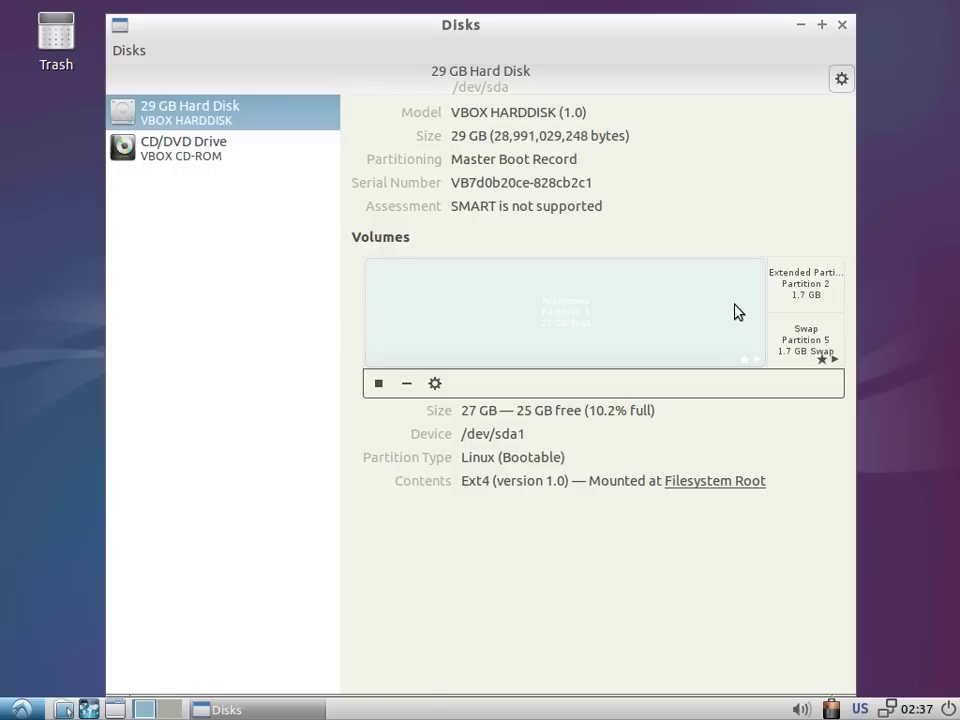
pyautogui.click(797, 298)
pyautogui.click(798, 335)
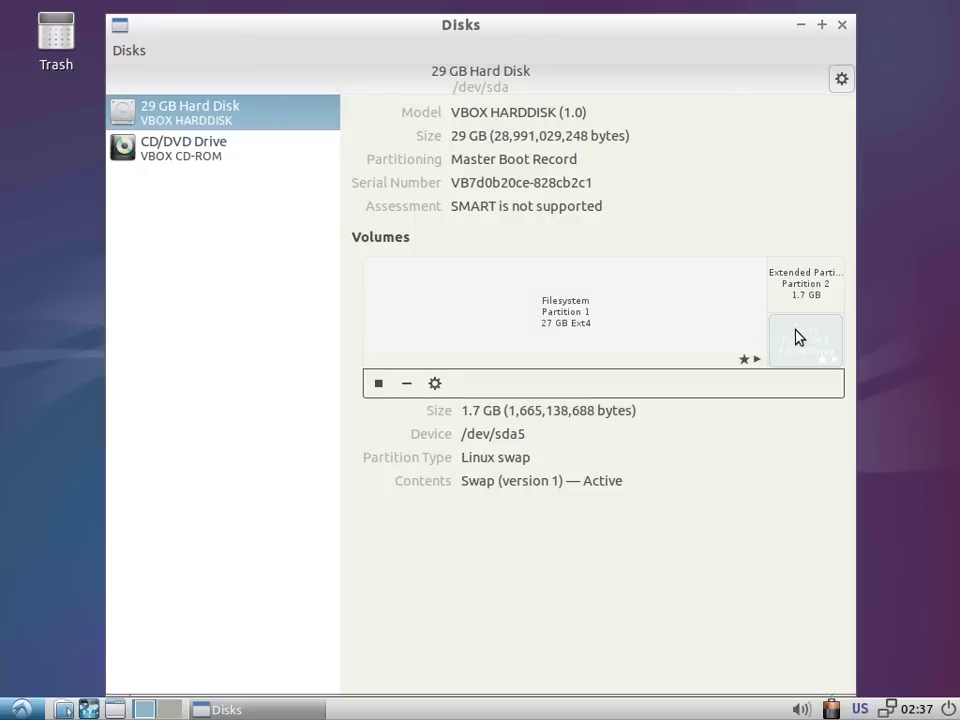
pyautogui.click(667, 334)
pyautogui.click(200, 163)
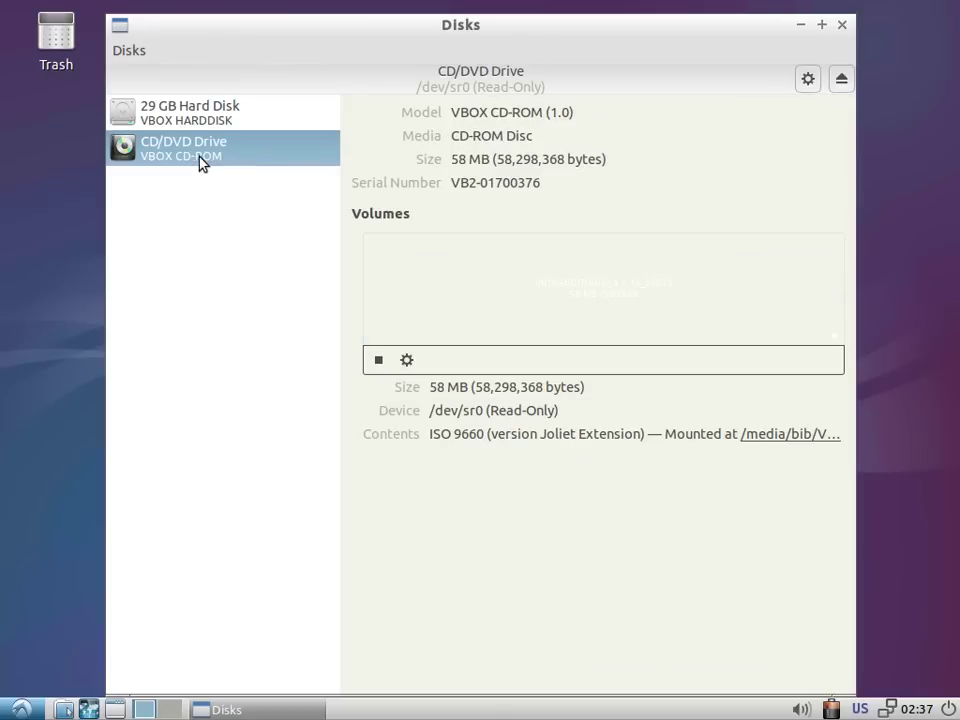
pyautogui.click(842, 26)
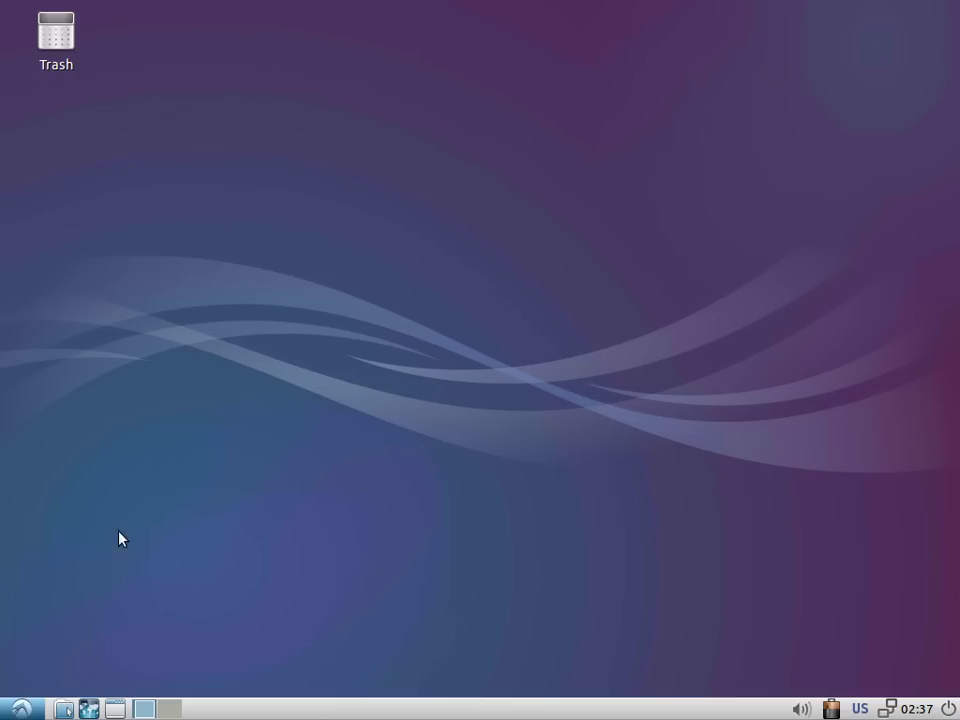
# Browse the installed application categories and open File Manager PCManFM from the system tools.
pyautogui.click(21, 709)
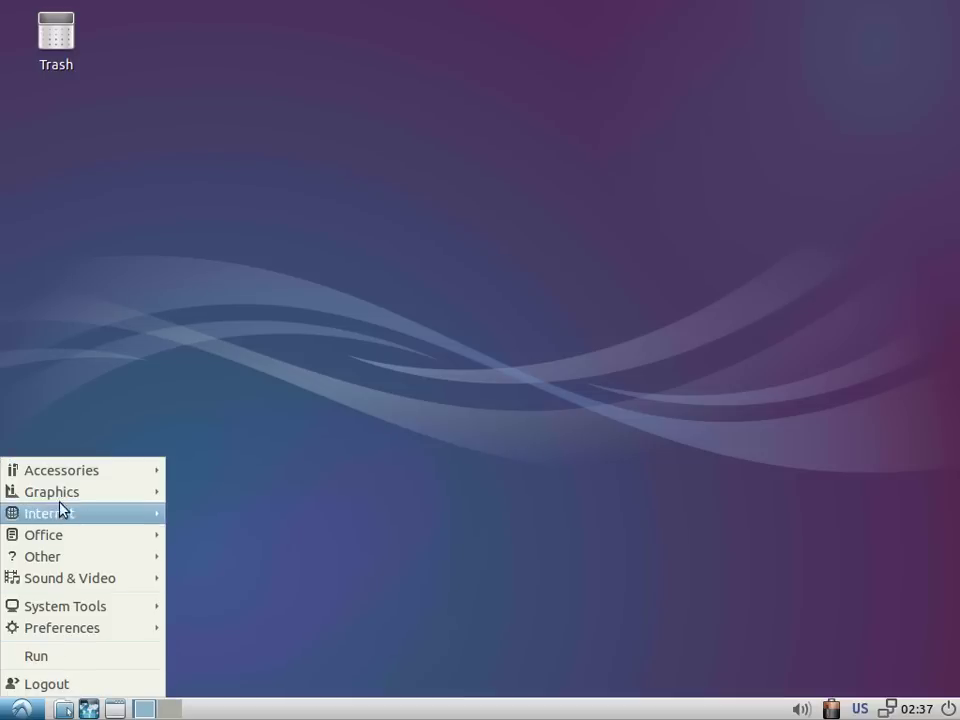
pyautogui.moveTo(59, 496)
pyautogui.moveTo(68, 469)
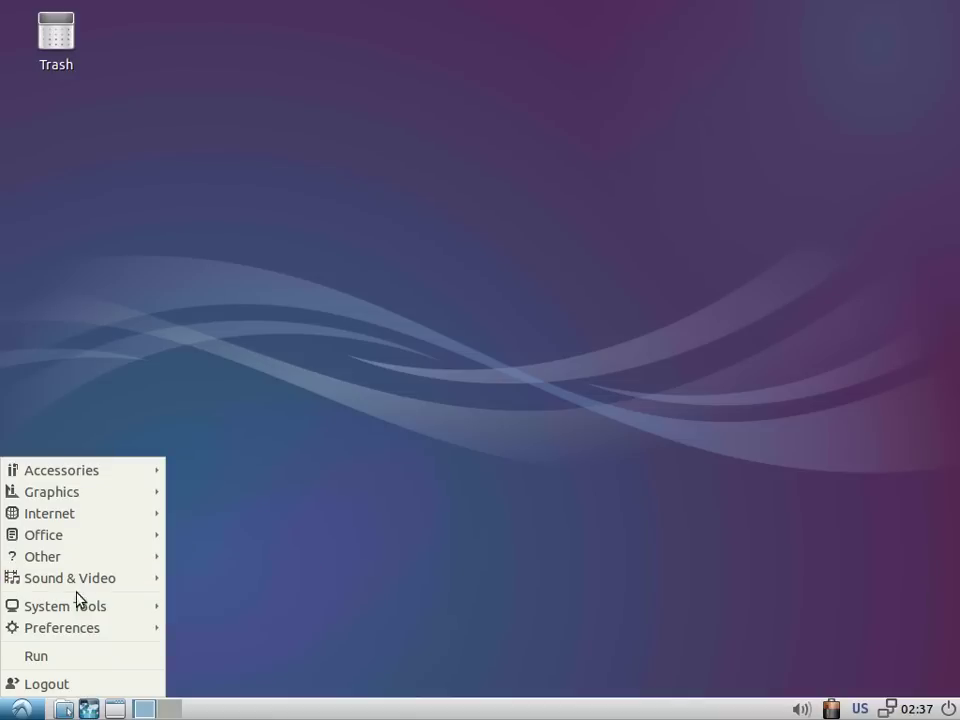
pyautogui.moveTo(78, 606)
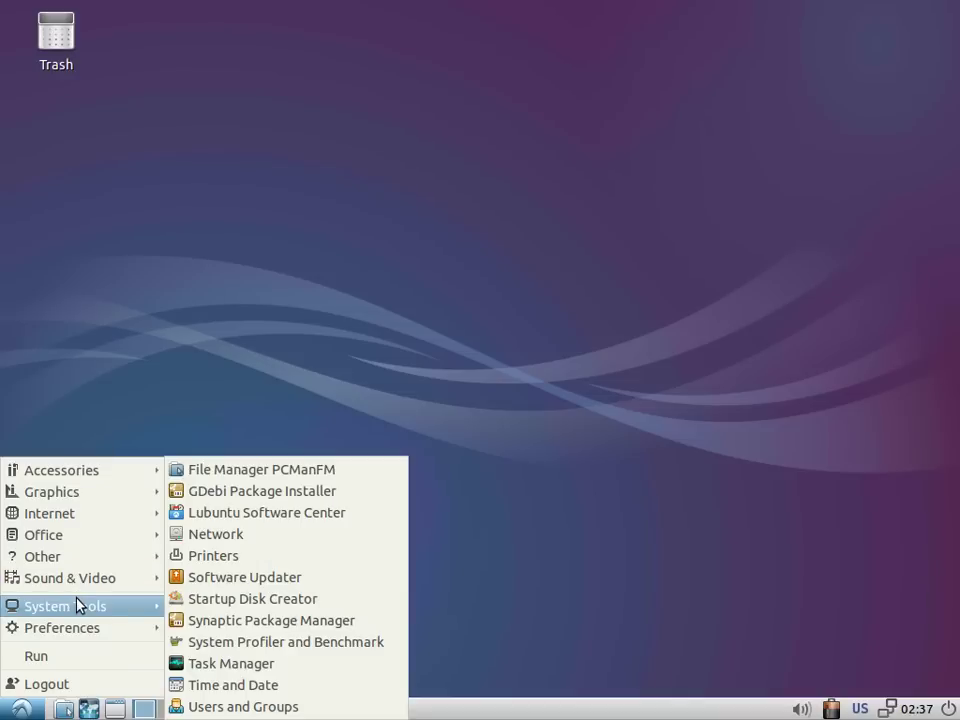
pyautogui.click(275, 470)
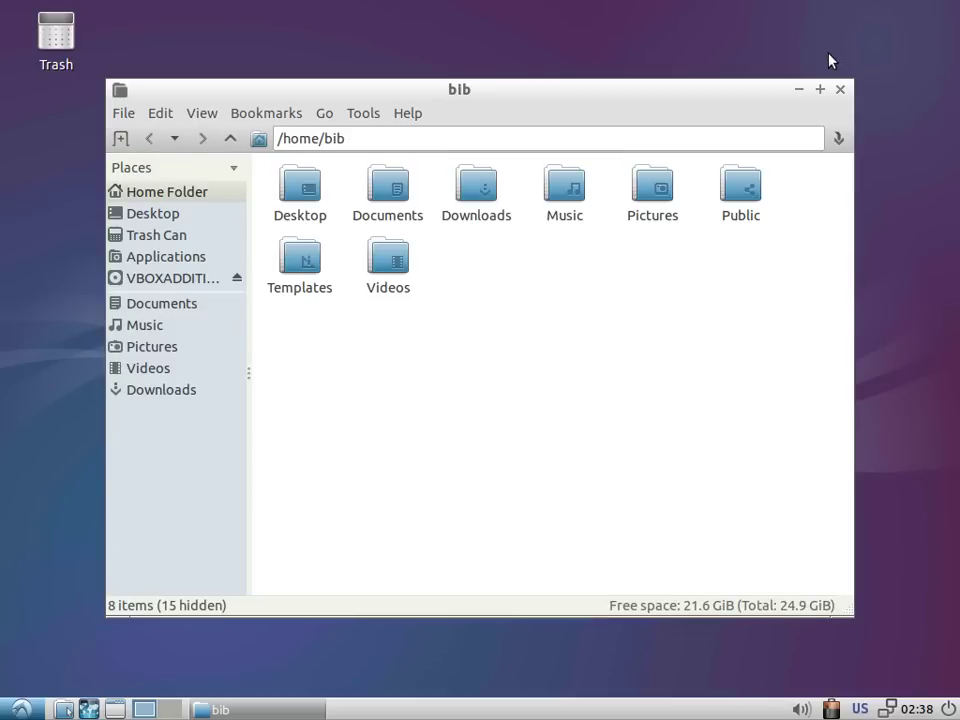
# Minimize the file manager window and open Customize Look and Feel from the desktop preferences.
pyautogui.click(800, 89)
pyautogui.click(18, 708)
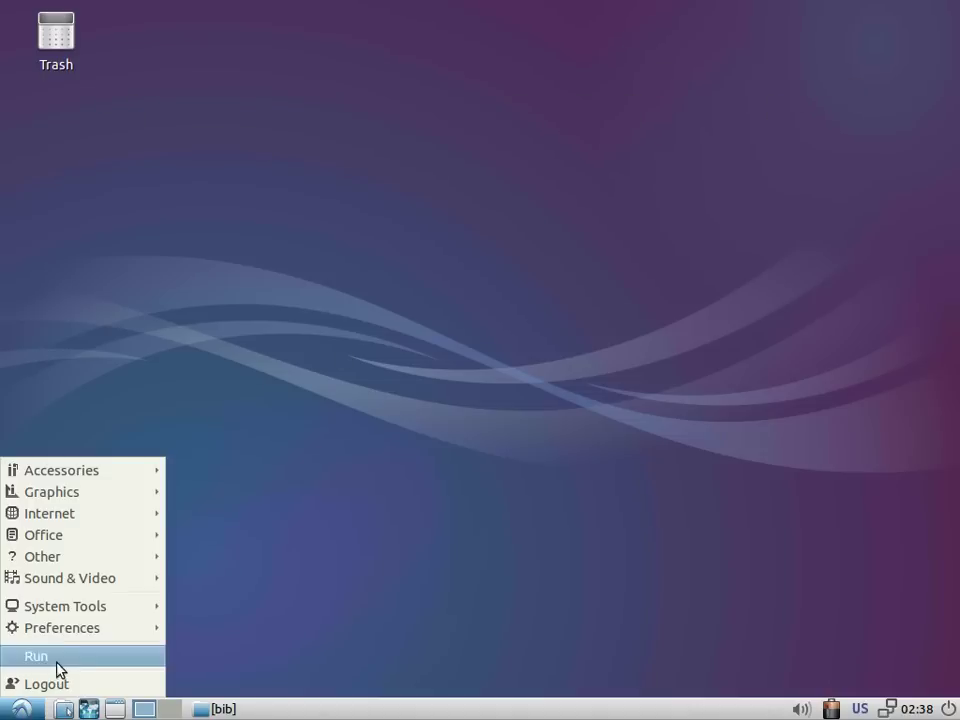
pyautogui.moveTo(103, 632)
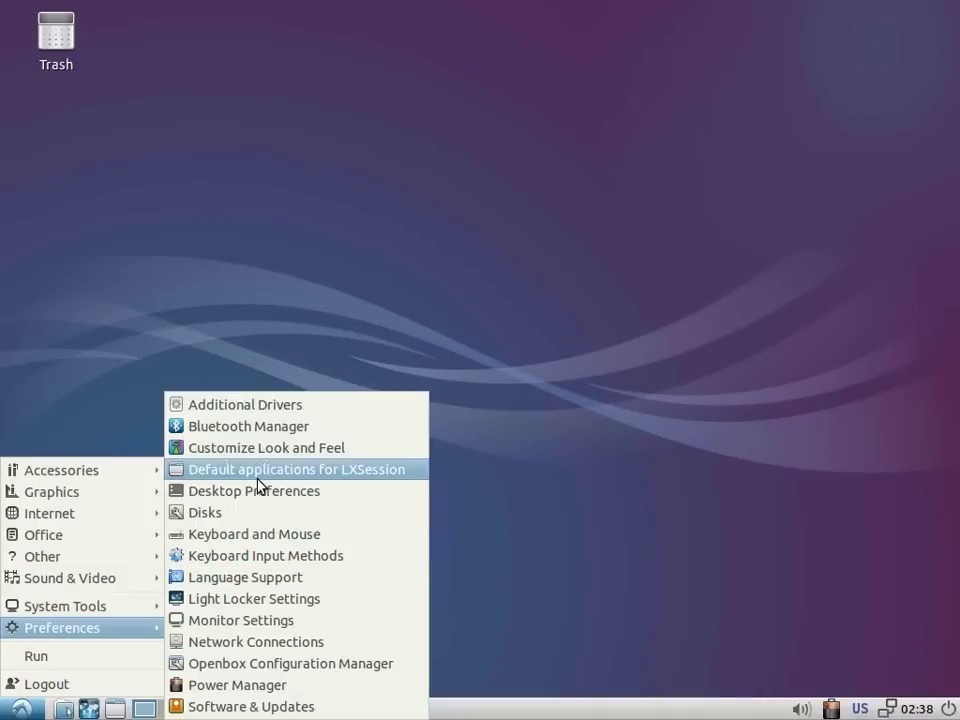
pyautogui.click(263, 446)
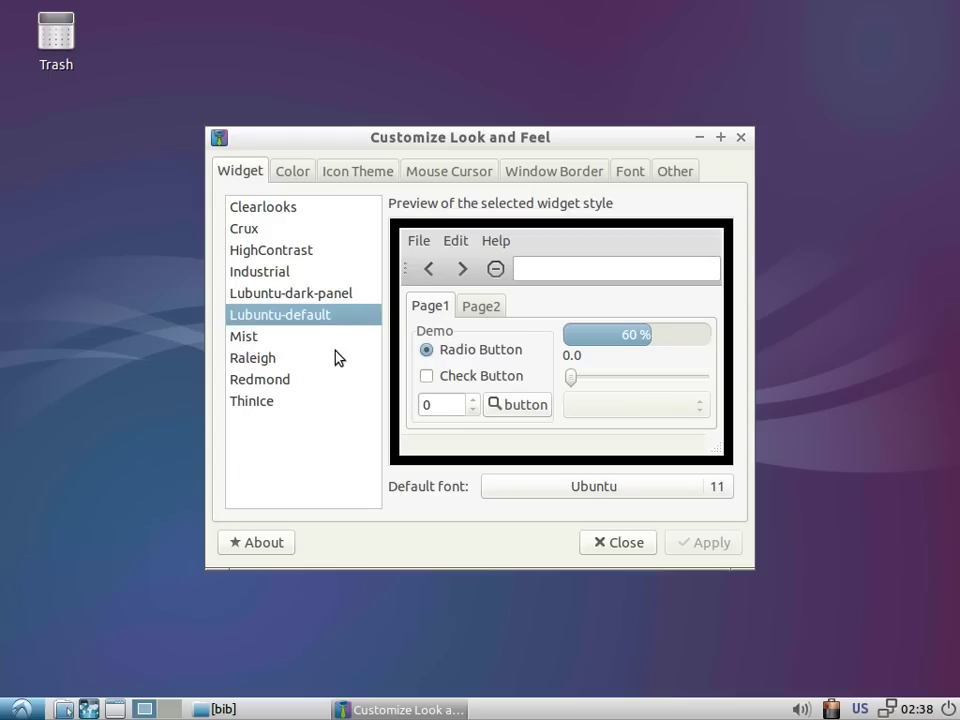
# Preview the available widget styles, from Clearlooks down to the last ones in the list, and return to Lubuntu-default.
pyautogui.press('Up')
pyautogui.press('Up')
pyautogui.press('Up')
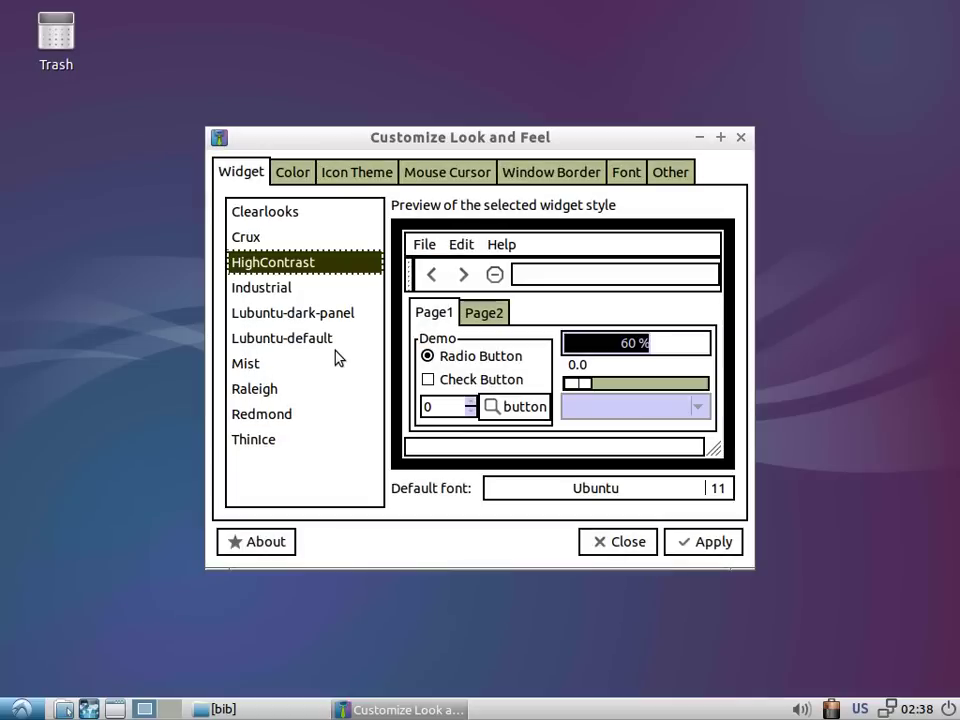
pyautogui.press('Up')
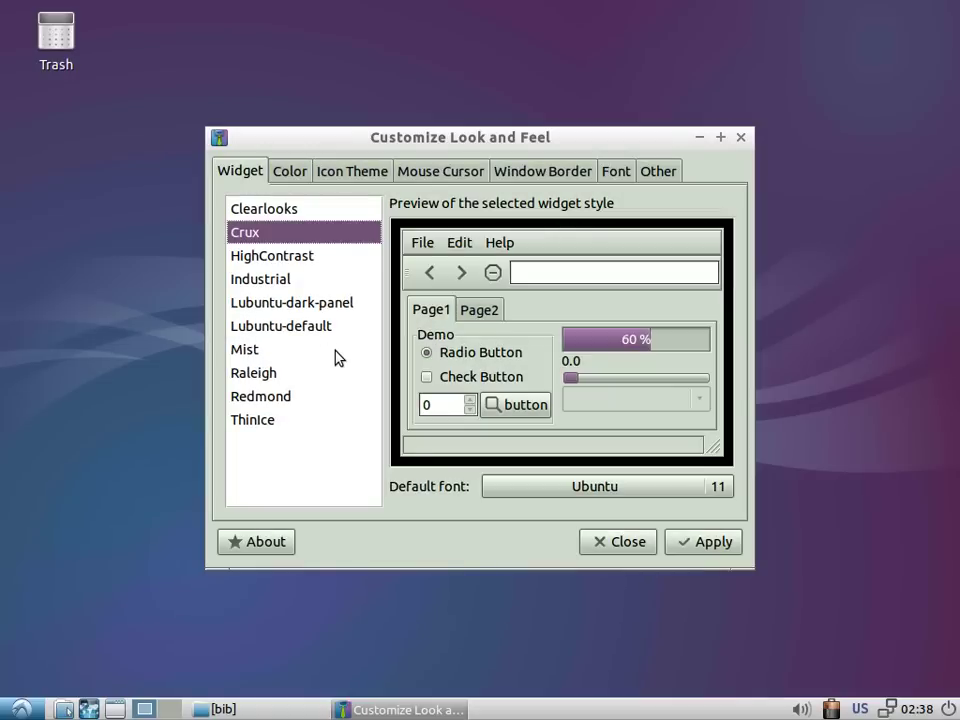
pyautogui.press('Up')
pyautogui.press('Down')
pyautogui.press('Down')
pyautogui.press('Down')
pyautogui.press('Down')
pyautogui.press('Down')
pyautogui.press('Down')
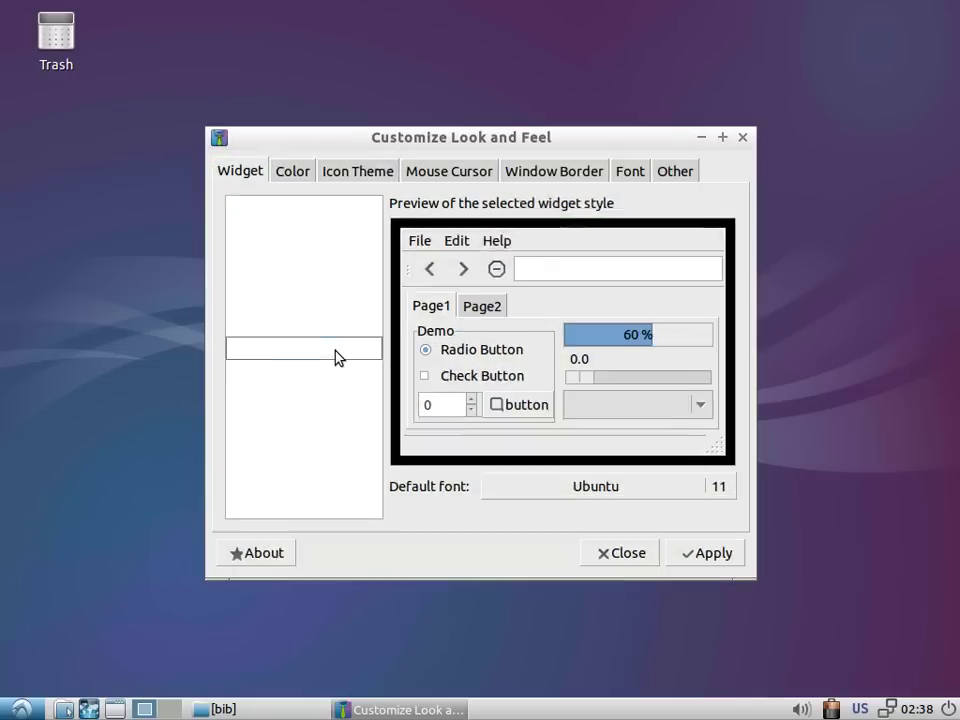
pyautogui.press('Down')
pyautogui.press('Down')
pyautogui.press('Down')
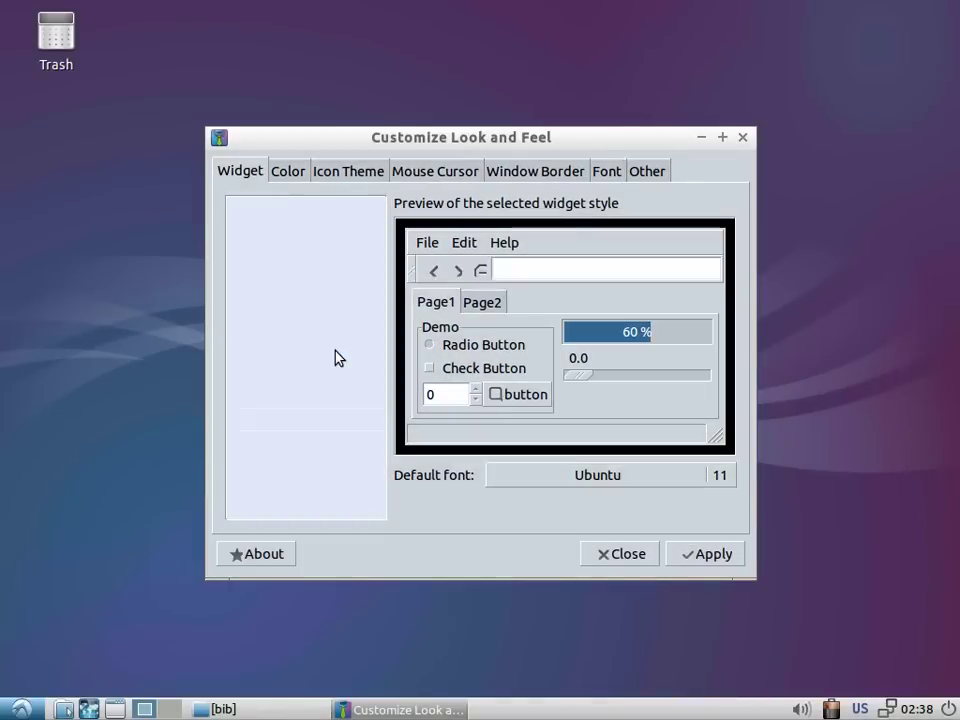
pyautogui.press('Up')
pyautogui.press('Up')
pyautogui.press('Up')
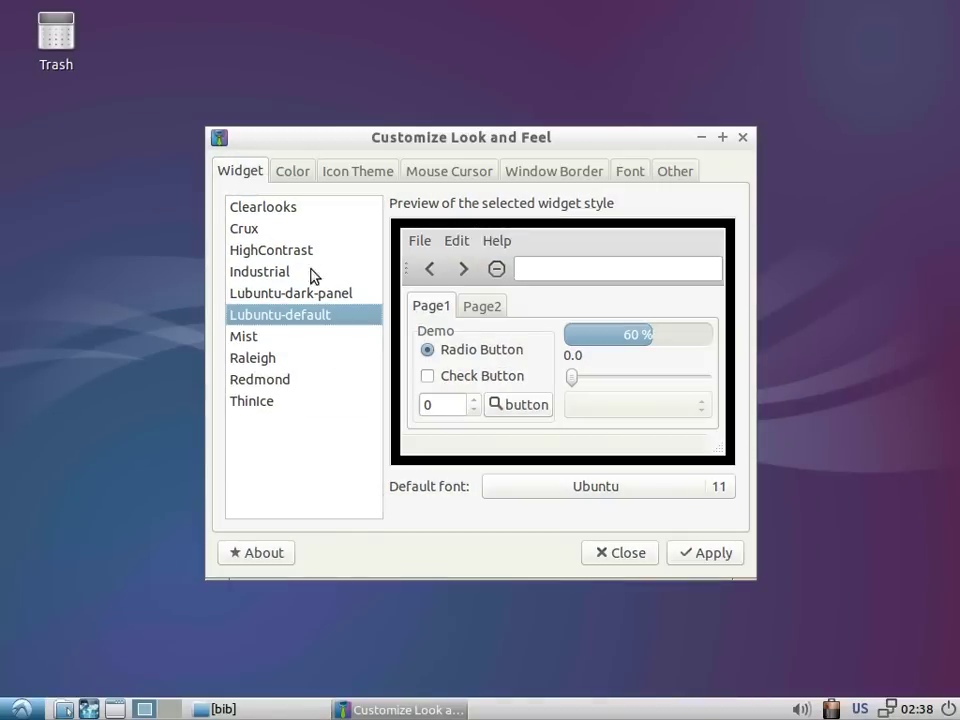
# Look at the color scheme options, then preview the Humanity-Dark icon theme and reselect Lubuntu.
pyautogui.click(292, 175)
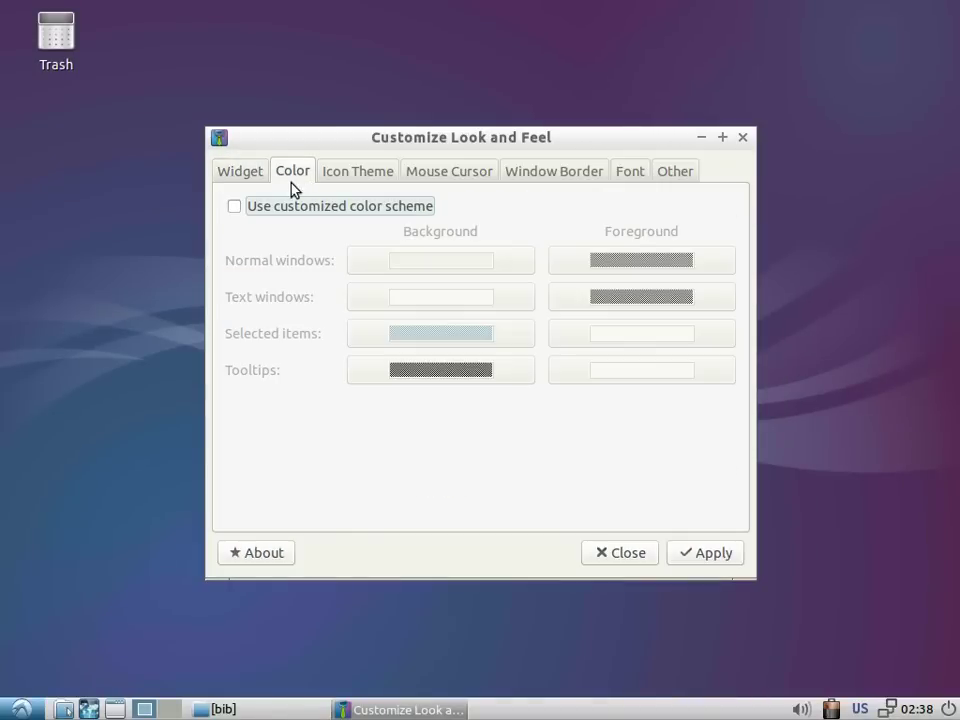
pyautogui.click(349, 172)
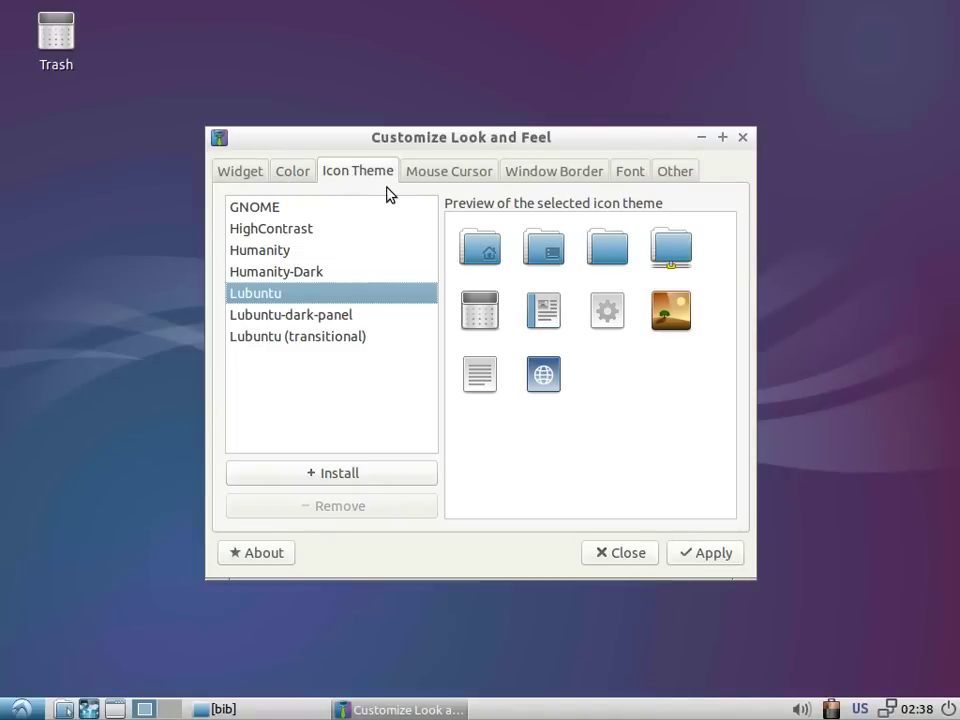
pyautogui.press('Up')
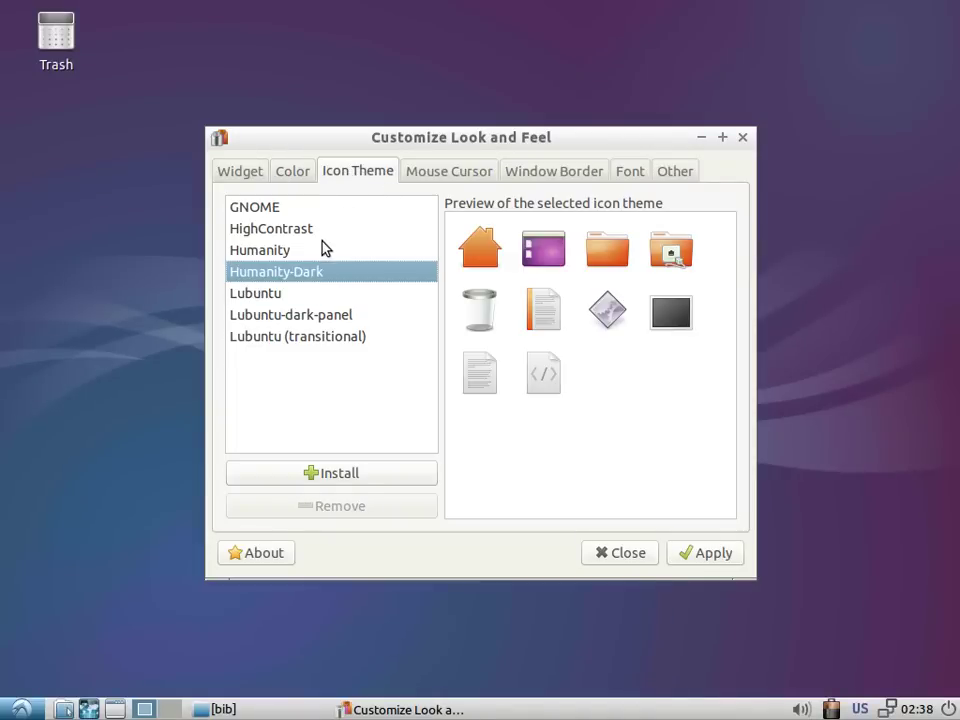
pyautogui.click(280, 300)
# Preview the DMZ (Black) mouse cursor theme and switch back to DMZ (White).
pyautogui.click(437, 174)
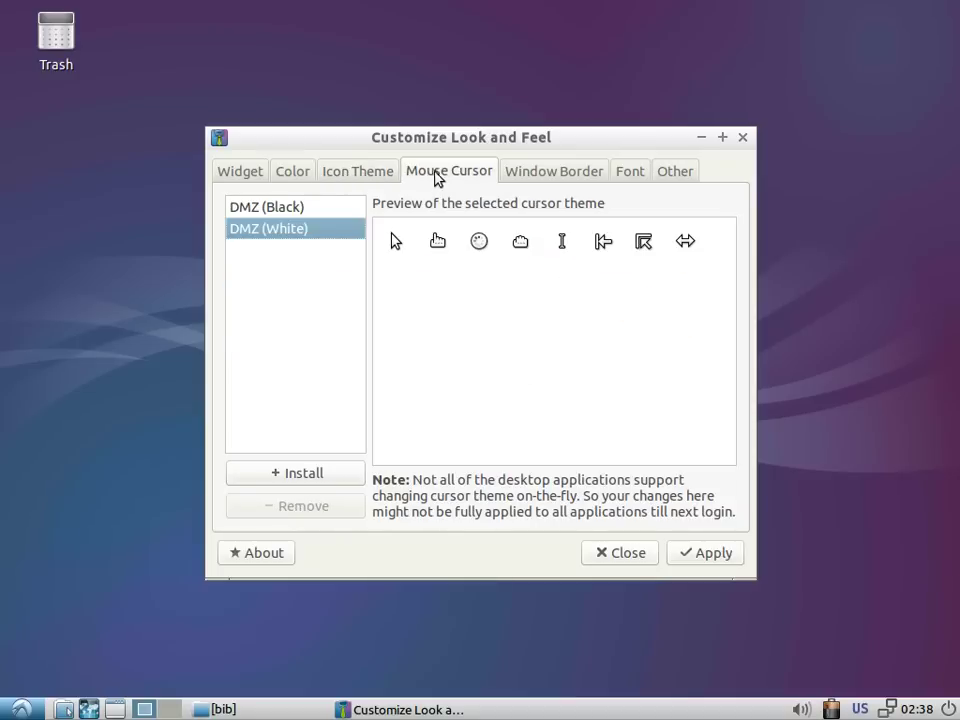
pyautogui.click(285, 208)
pyautogui.click(282, 230)
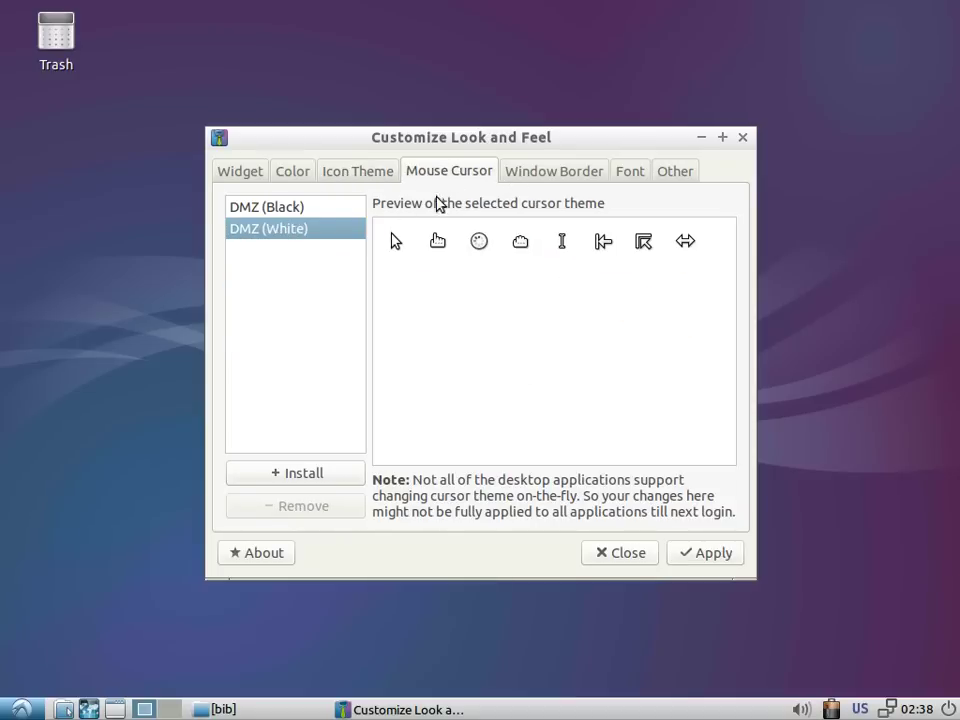
# Preview the window border themes from Lubuntu-dark-panel up to Artwiz-boxed and return to Lubuntu-default.
pyautogui.click(530, 176)
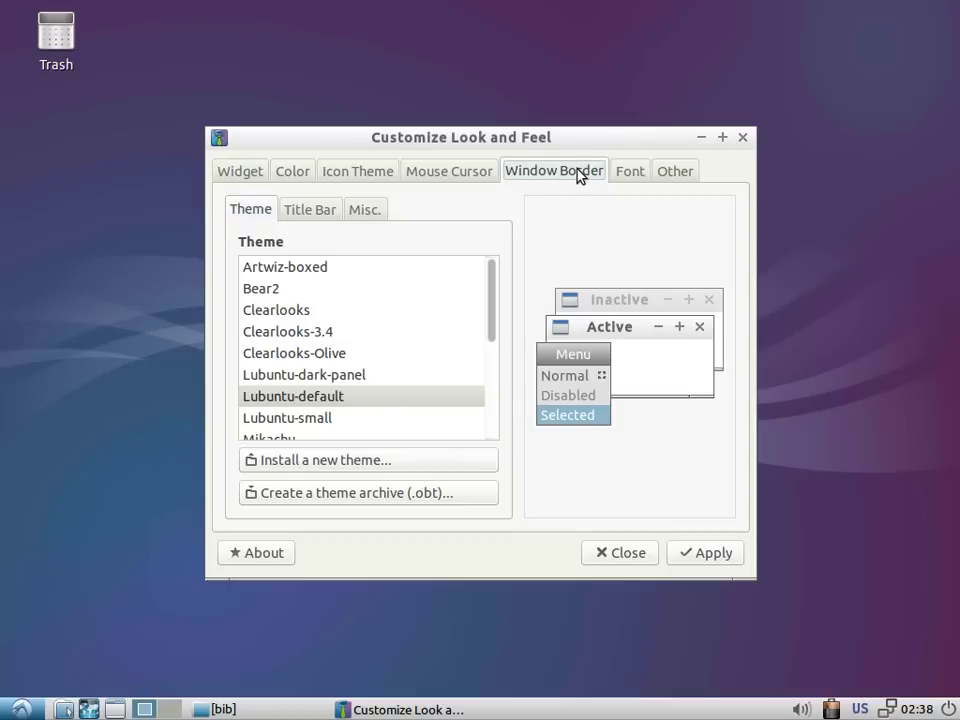
pyautogui.click(272, 378)
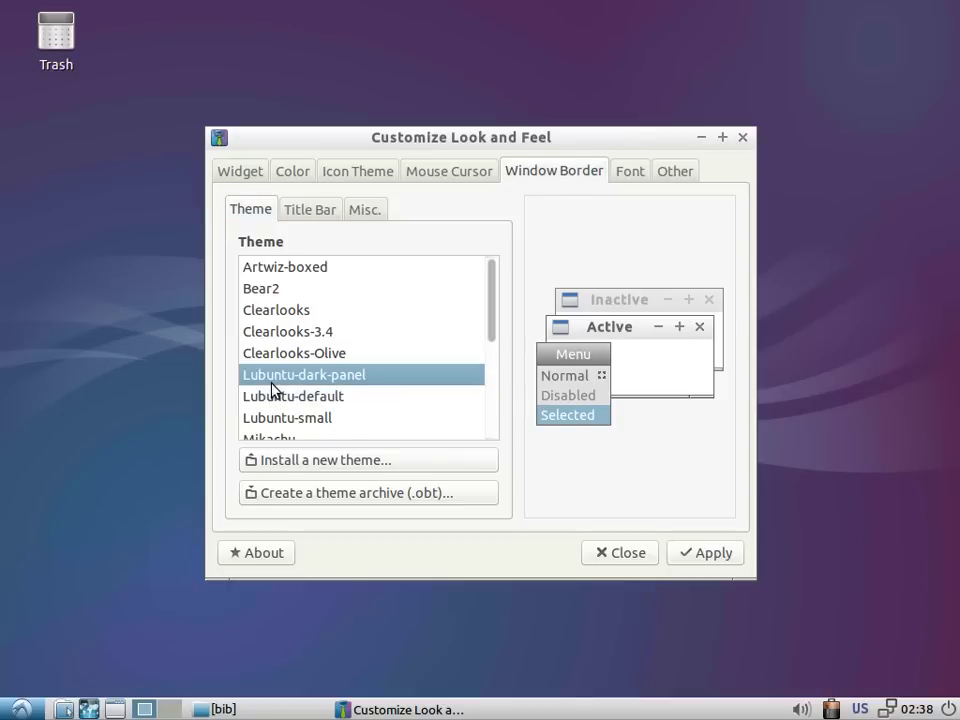
pyautogui.press('Up')
pyautogui.press('Up')
pyautogui.press('Up')
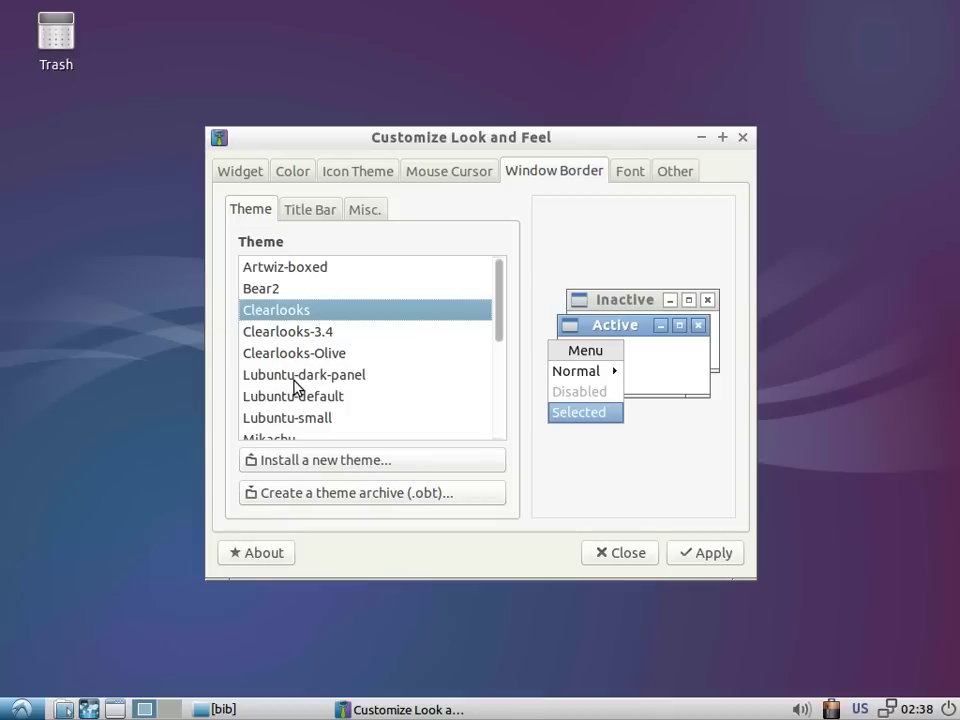
pyautogui.press('Up')
pyautogui.press('Up')
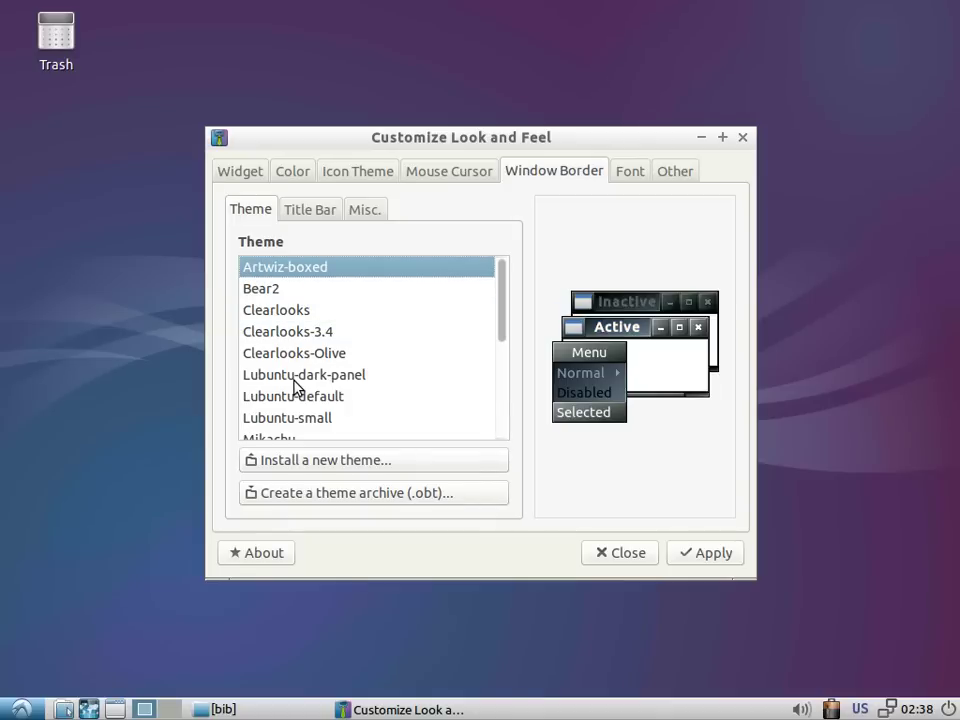
pyautogui.press('Down')
pyautogui.press('Down')
pyautogui.press('Down')
pyautogui.press('Down')
pyautogui.press('Down')
pyautogui.press('Down')
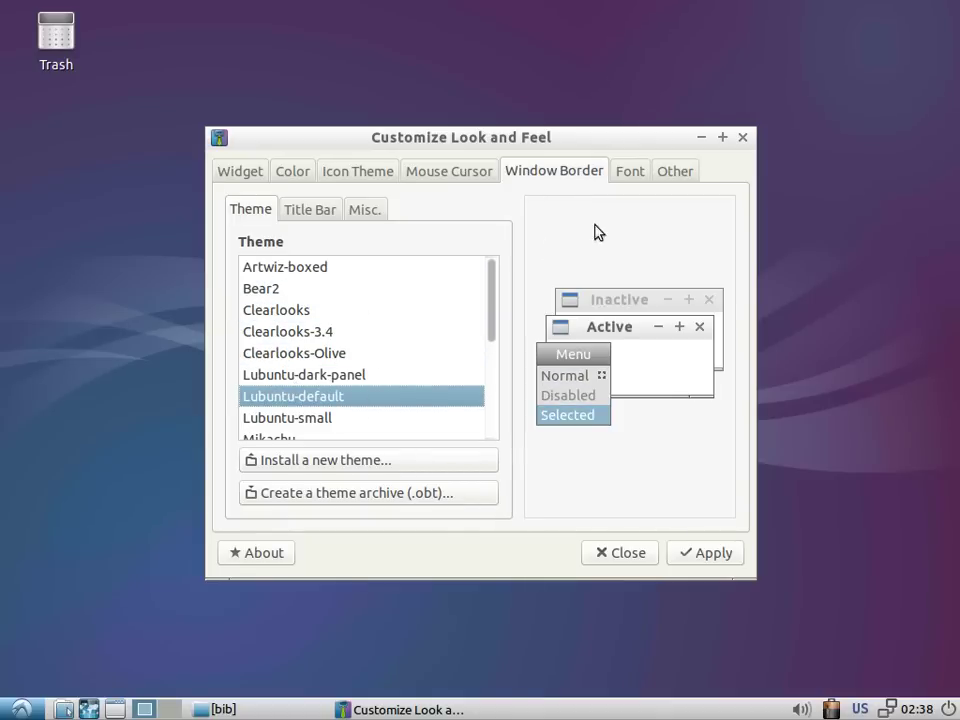
# View the font settings and the other GUI, sound and accessibility options, and close the look and feel settings.
pyautogui.click(632, 171)
pyautogui.click(679, 177)
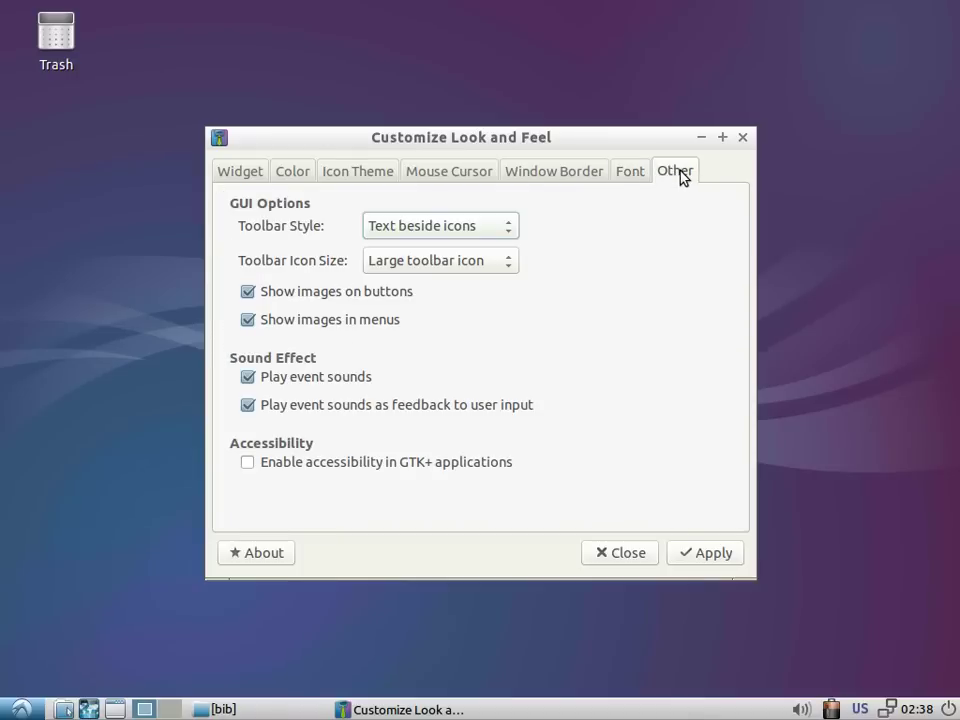
pyautogui.click(640, 554)
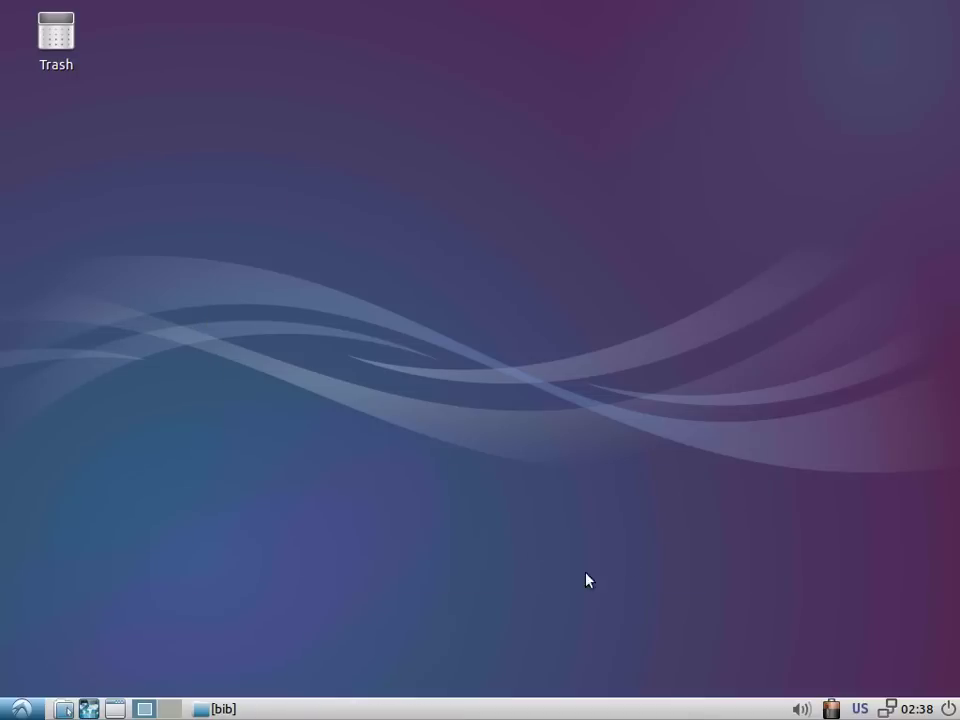
# Open Default applications for LXSession, examine its launching, core, autostart and general settings, and minimize it.
pyautogui.click(23, 708)
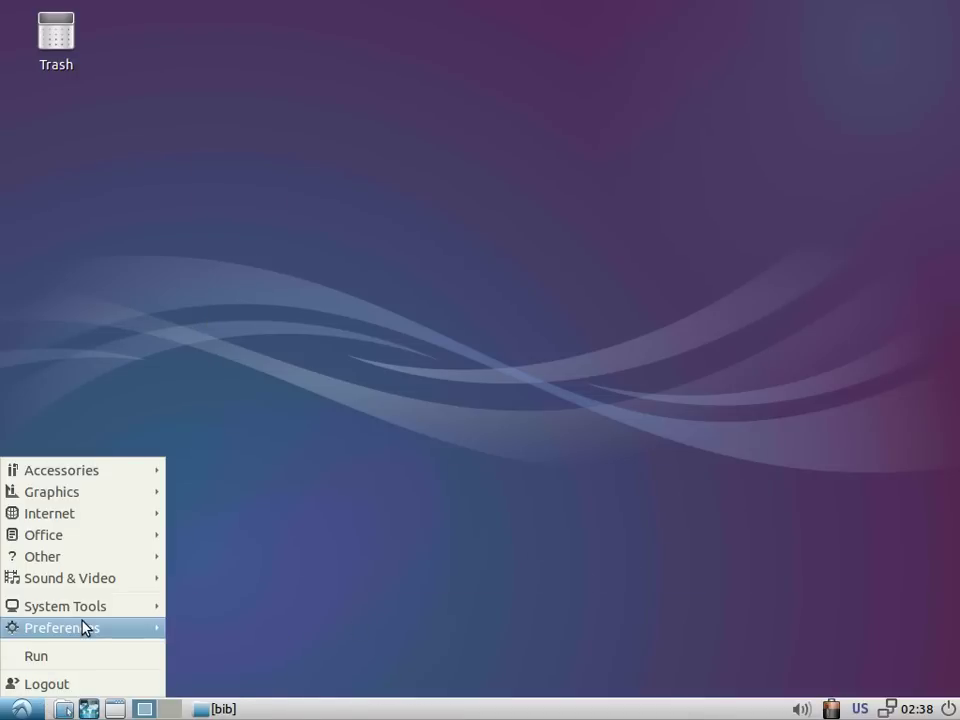
pyautogui.moveTo(126, 634)
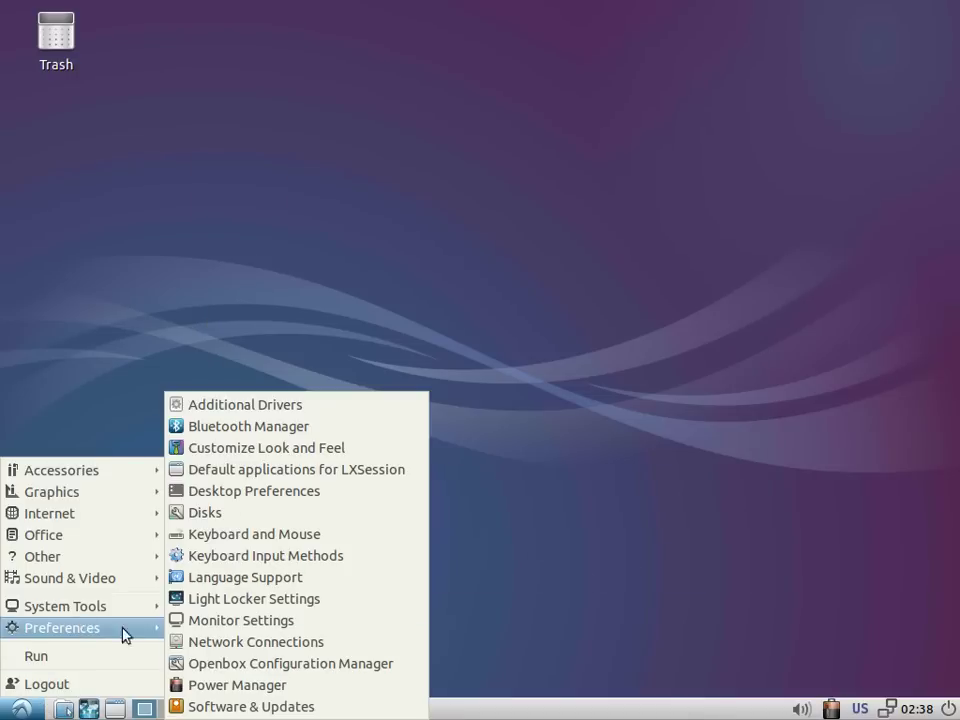
pyautogui.click(295, 470)
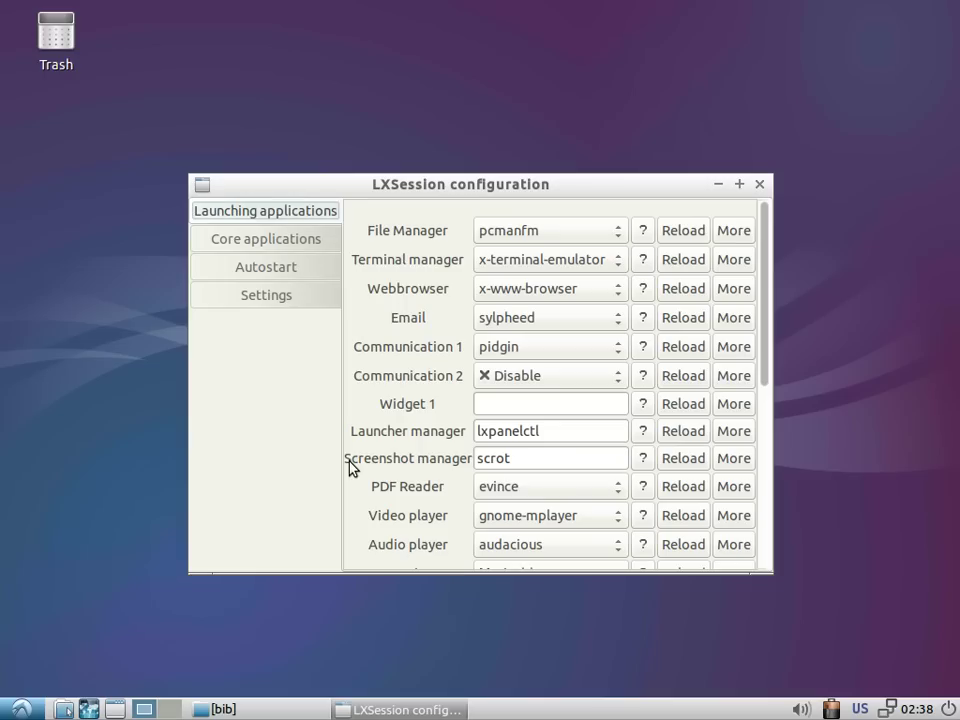
pyautogui.click(286, 247)
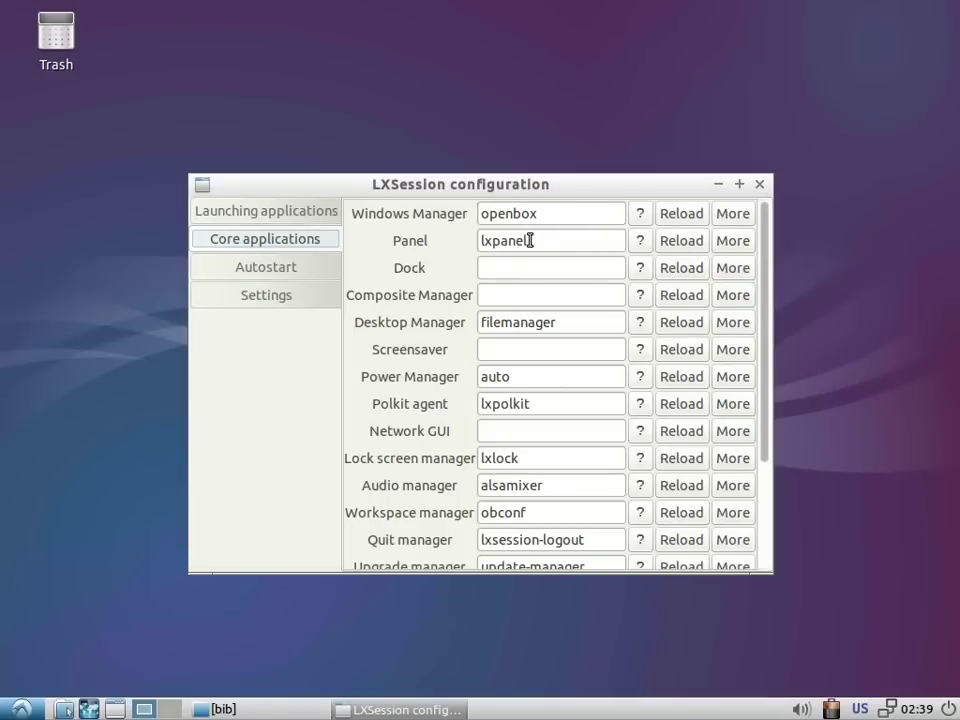
pyautogui.click(306, 270)
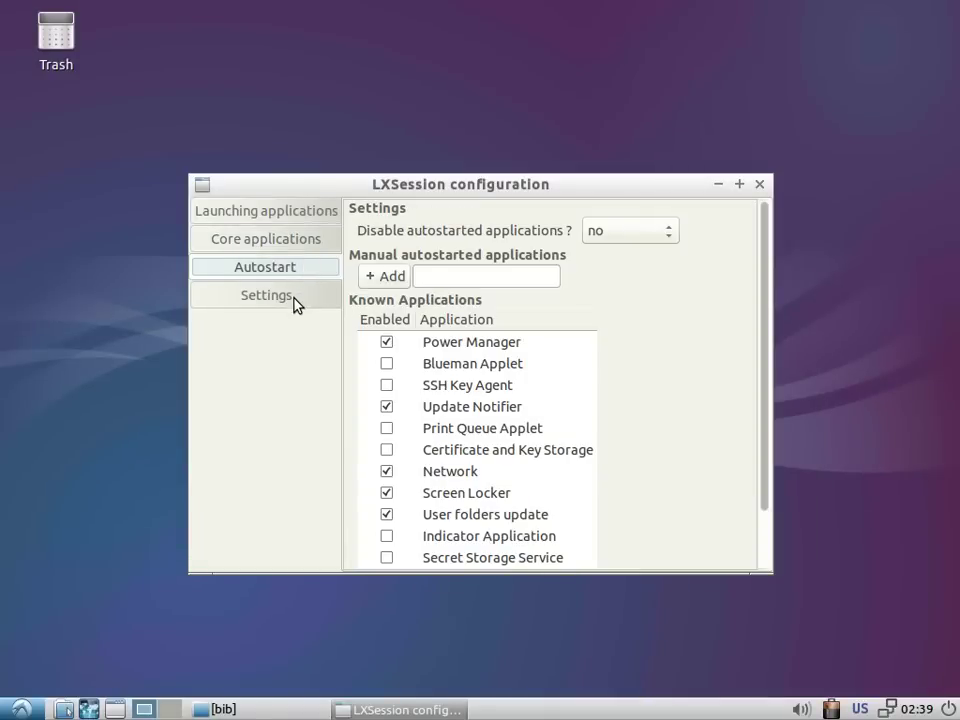
pyautogui.click(295, 300)
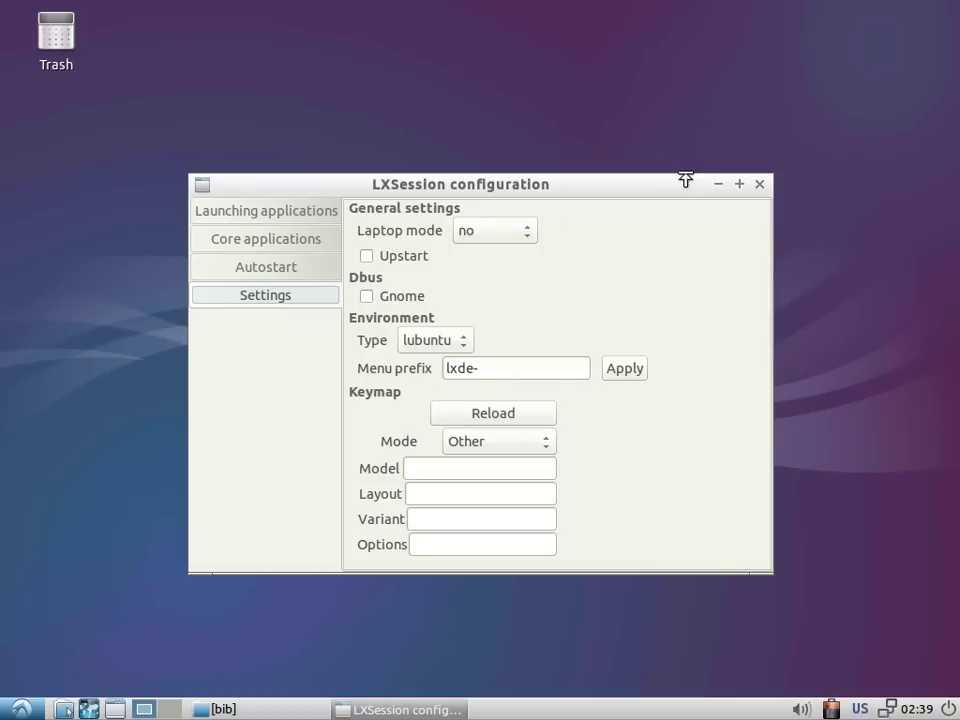
pyautogui.click(718, 186)
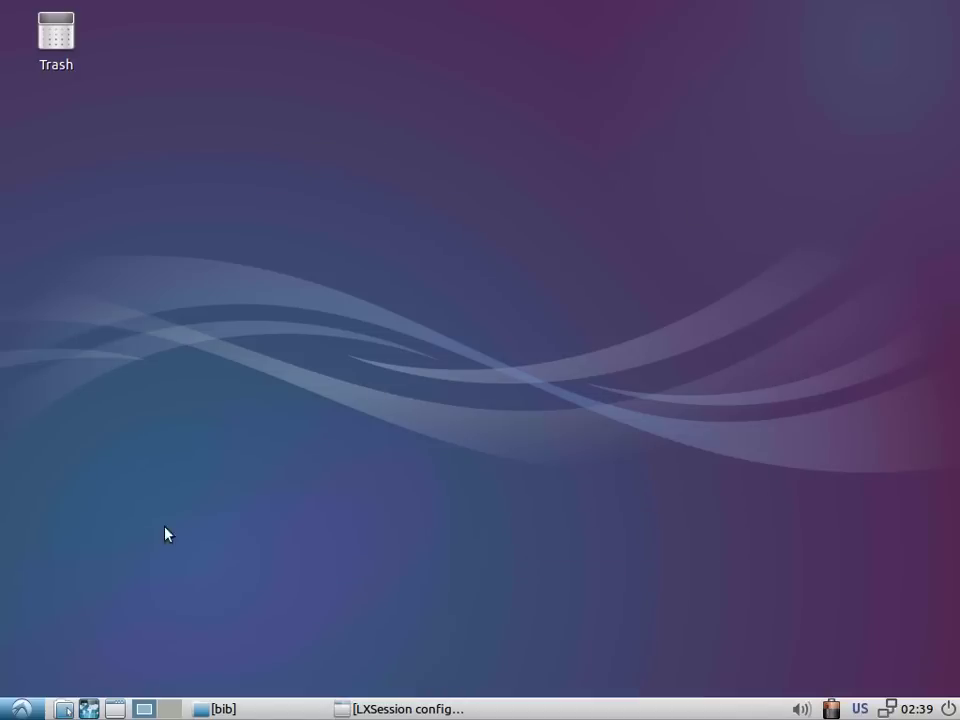
# Open the Disks utility from the desktop preferences to view the hard disk's details, and minimize it.
pyautogui.click(20, 708)
pyautogui.moveTo(90, 628)
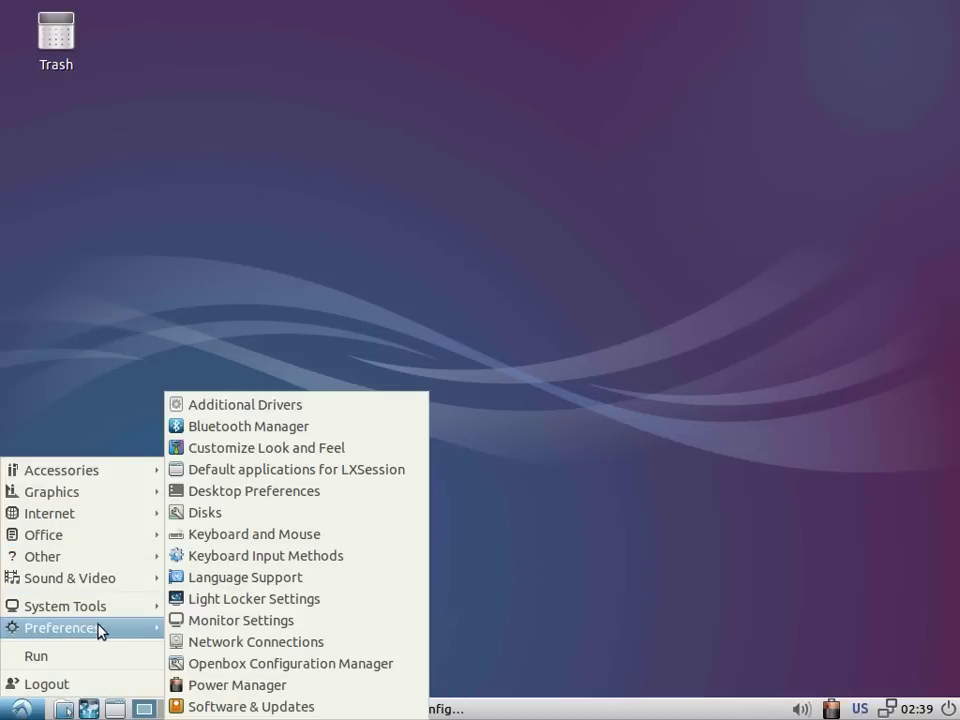
pyautogui.click(247, 518)
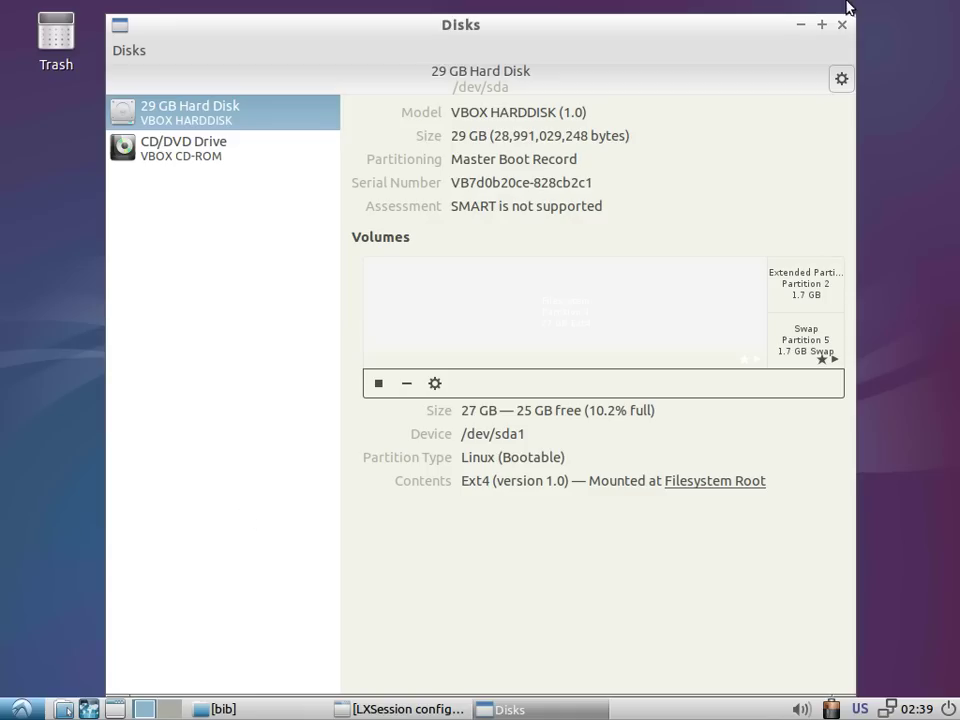
pyautogui.click(801, 25)
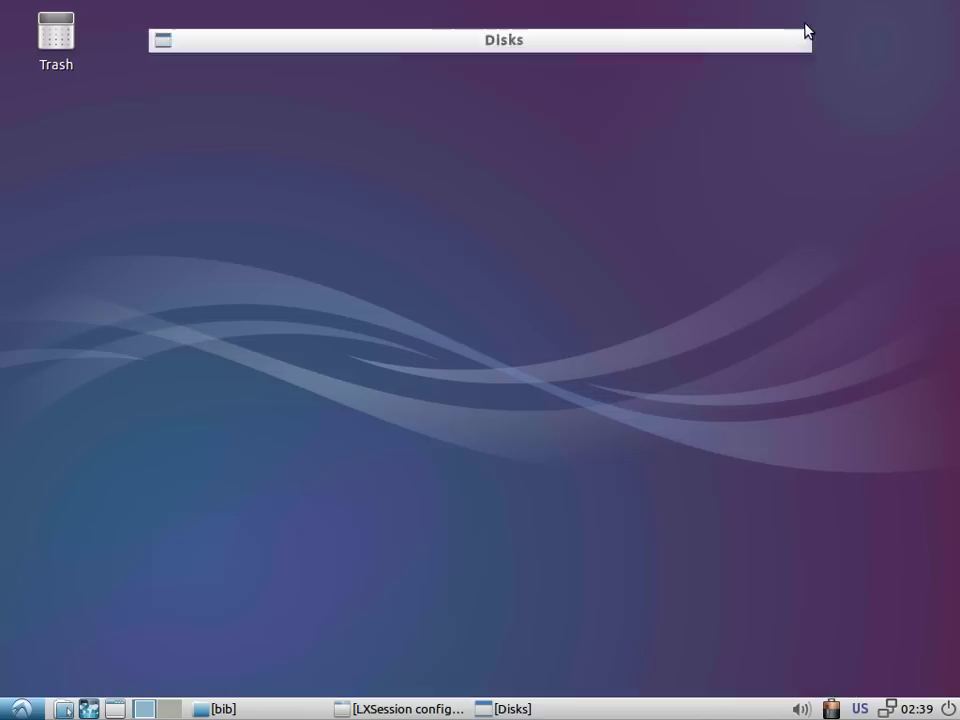
# Open Monitor Settings, check the available resolutions and the refresh rate options, and minimize the window.
pyautogui.click(24, 708)
pyautogui.moveTo(93, 635)
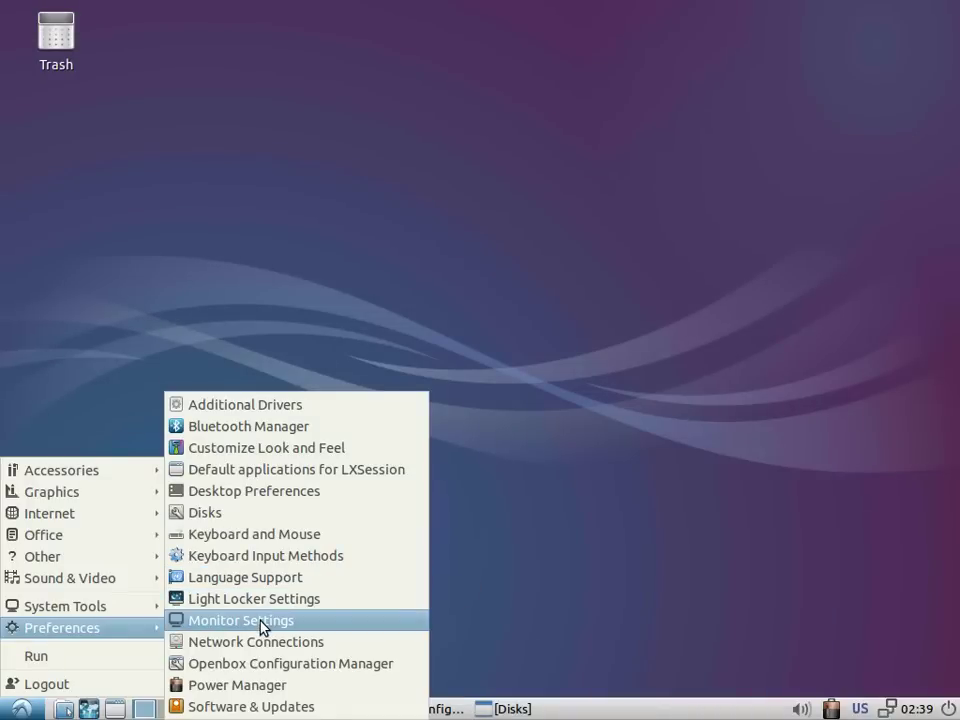
pyautogui.click(326, 626)
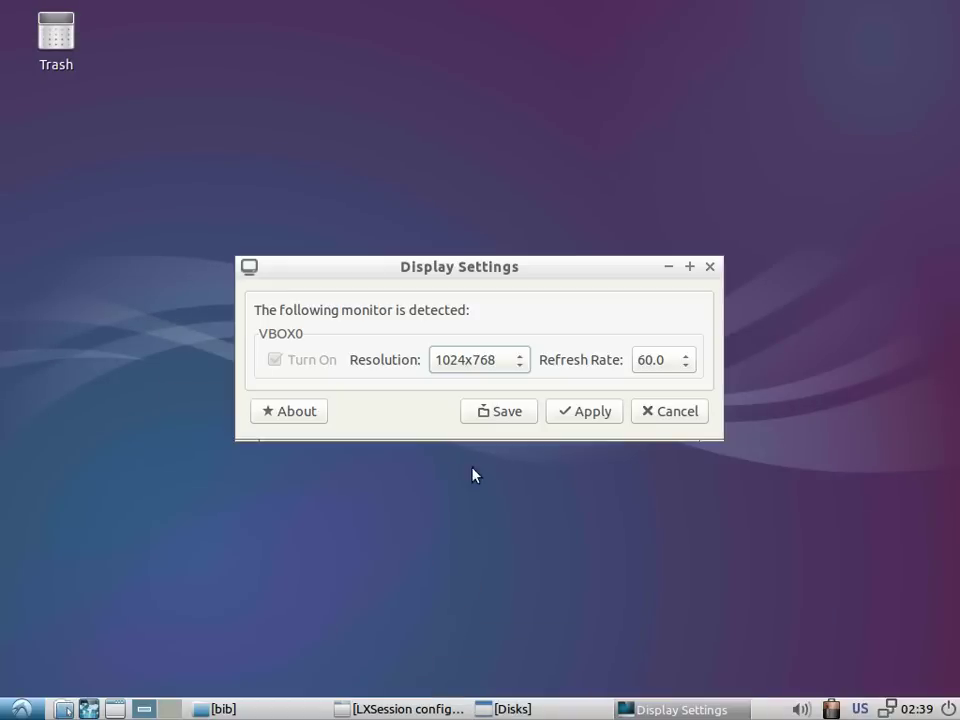
pyautogui.click(520, 360)
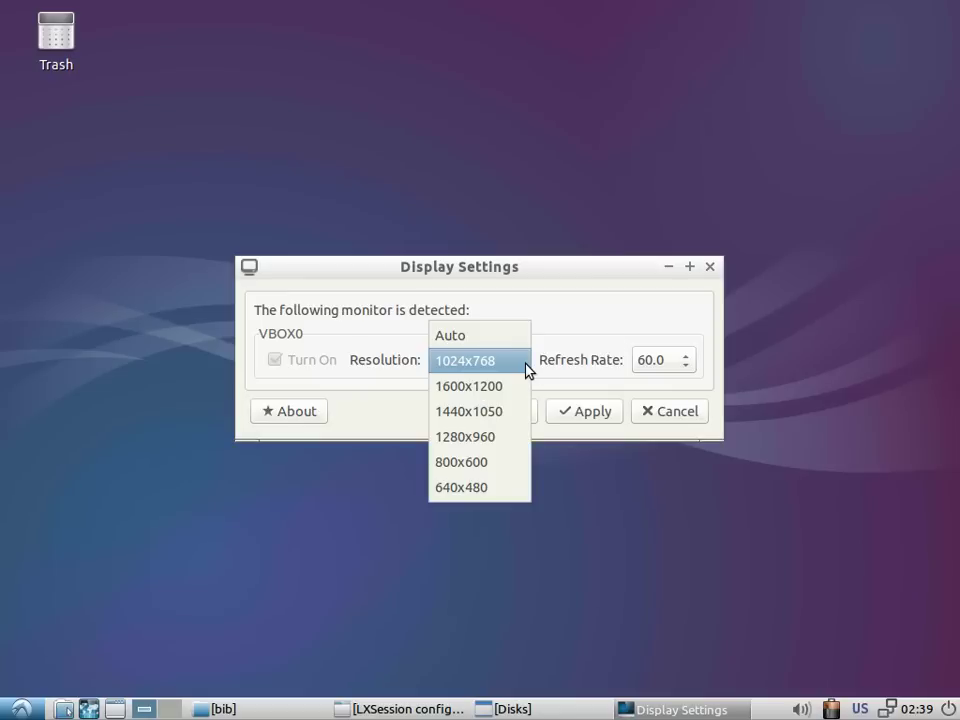
pyautogui.click(648, 417)
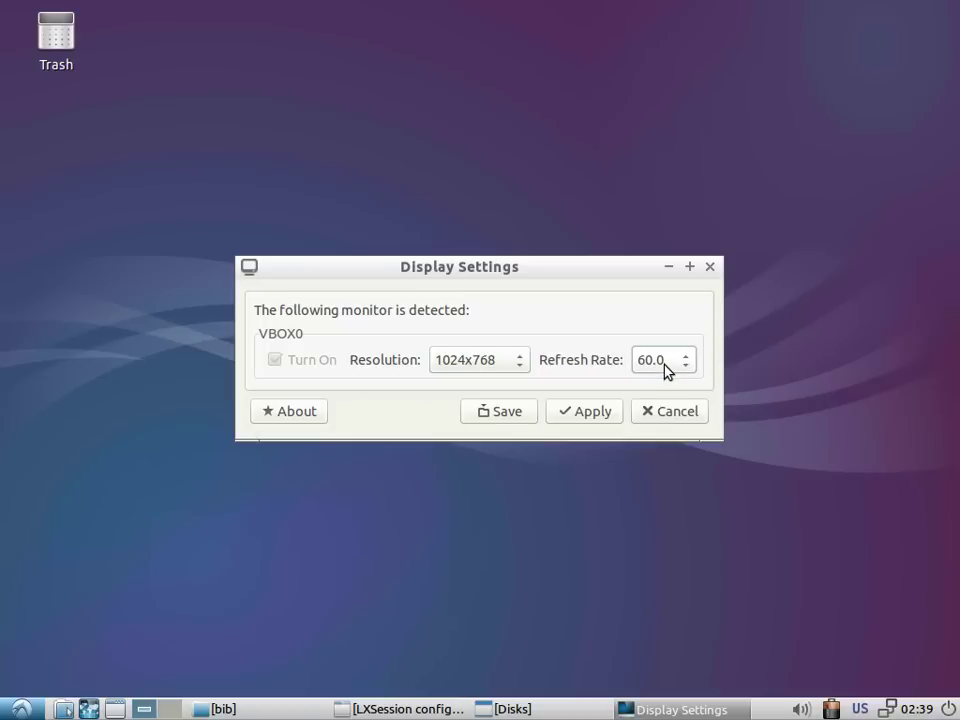
pyautogui.click(666, 369)
pyautogui.click(666, 369)
pyautogui.click(667, 268)
# Open Network Connections from the desktop preferences to view the configured connections, and minimize the window.
pyautogui.click(21, 709)
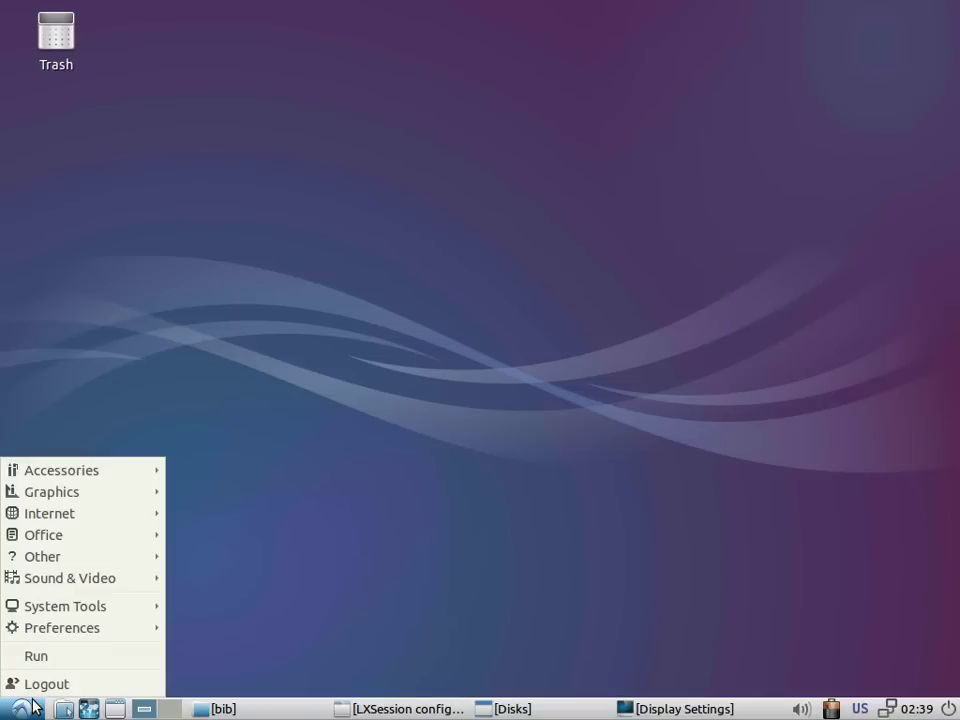
pyautogui.moveTo(75, 628)
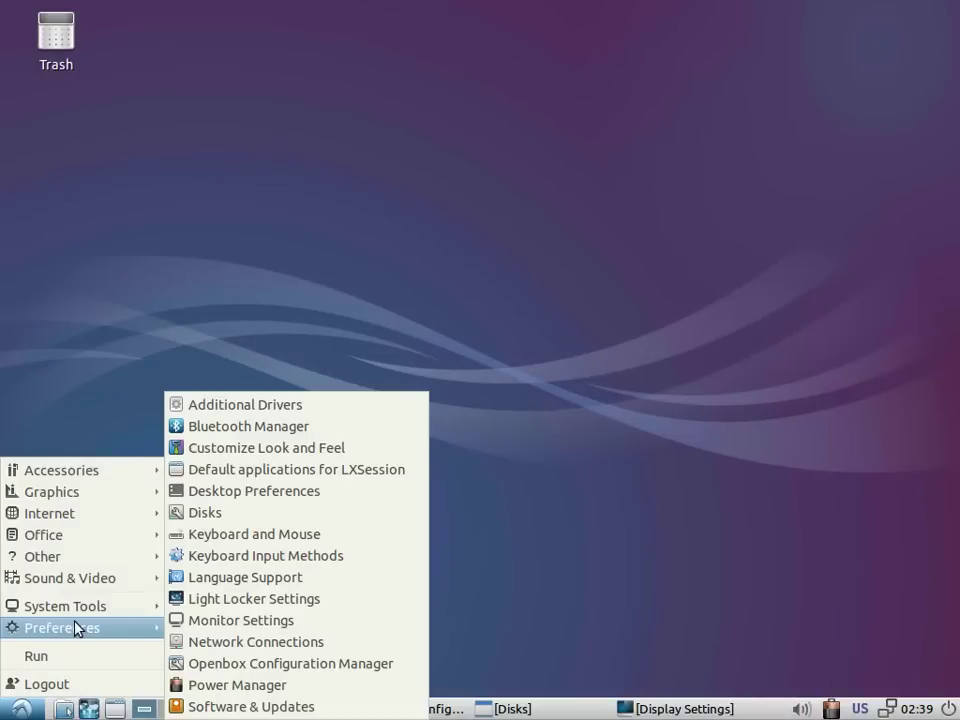
pyautogui.click(220, 642)
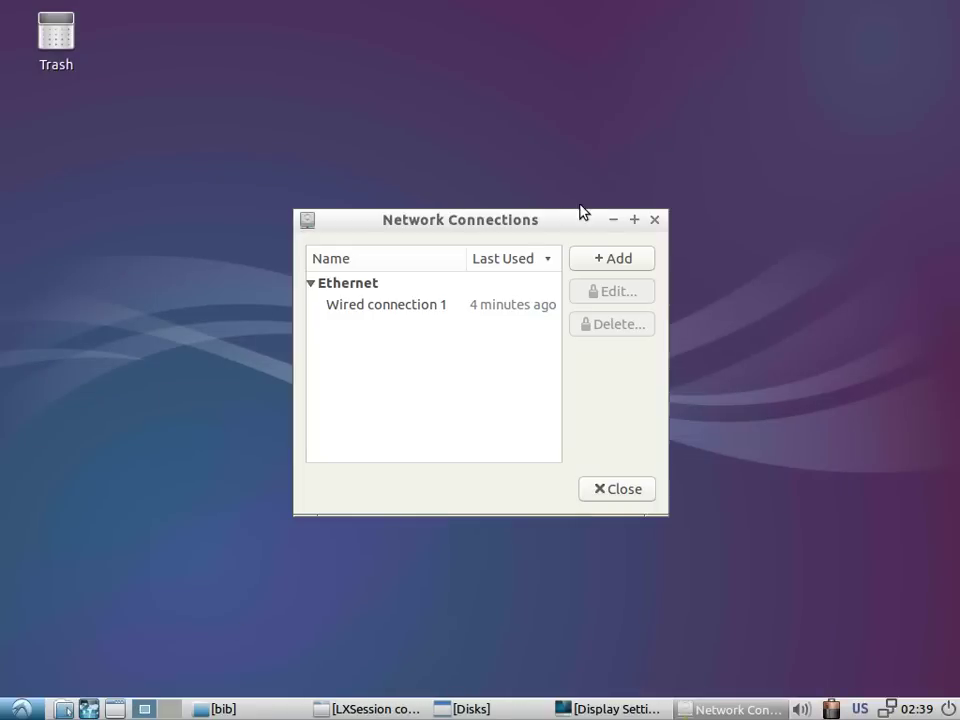
pyautogui.click(613, 220)
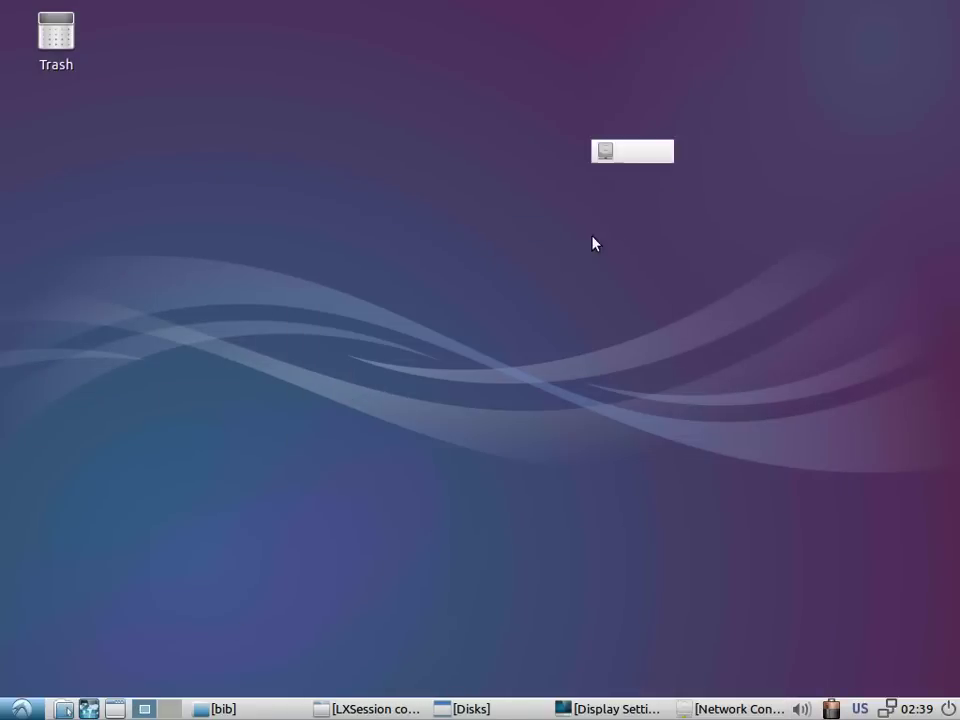
# Open the Openbox Configuration Manager and apply the Mikachu window theme.
pyautogui.click(22, 707)
pyautogui.moveTo(70, 632)
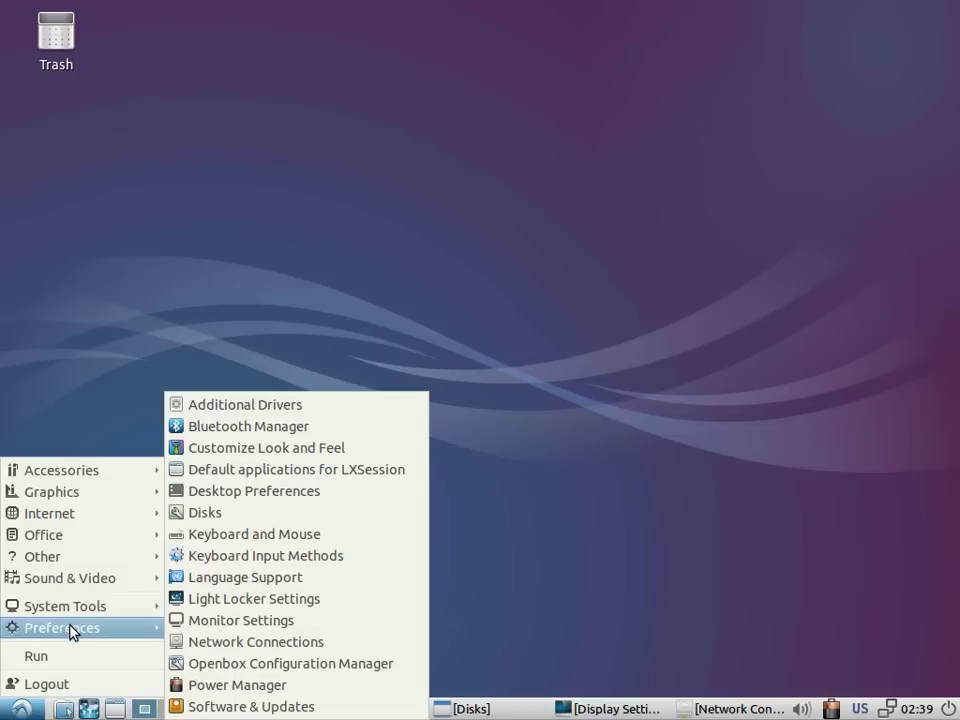
pyautogui.click(203, 664)
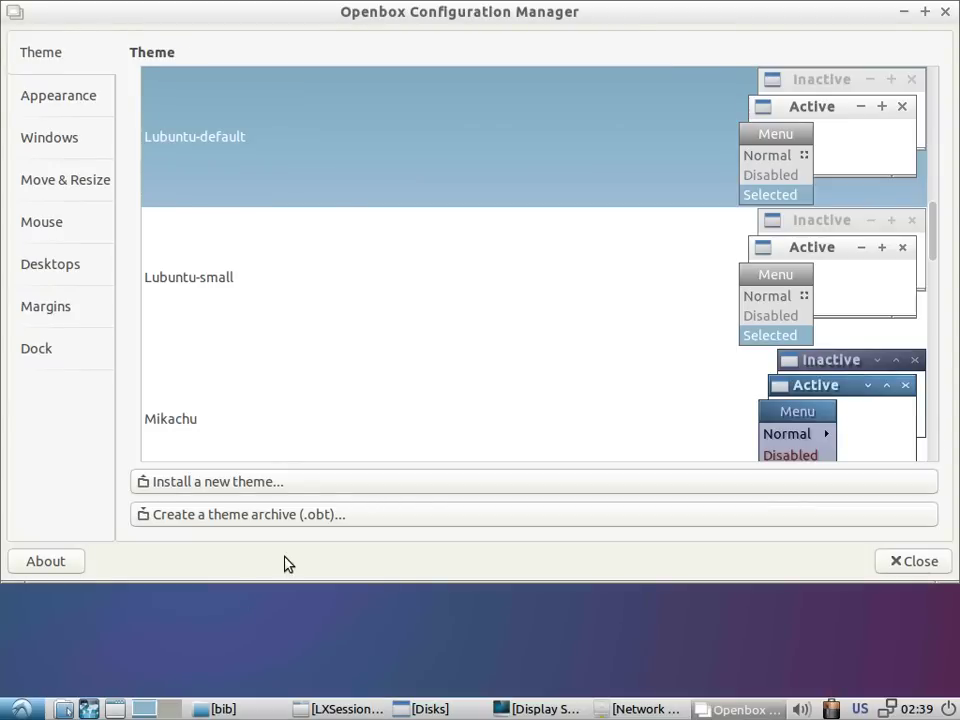
pyautogui.hotkey('ctrl', 'pagedown')
pyautogui.hotkey('ctrl', 'pagedown')
pyautogui.hotkey('ctrl', 'pageup')
pyautogui.hotkey('ctrl', 'pageup')
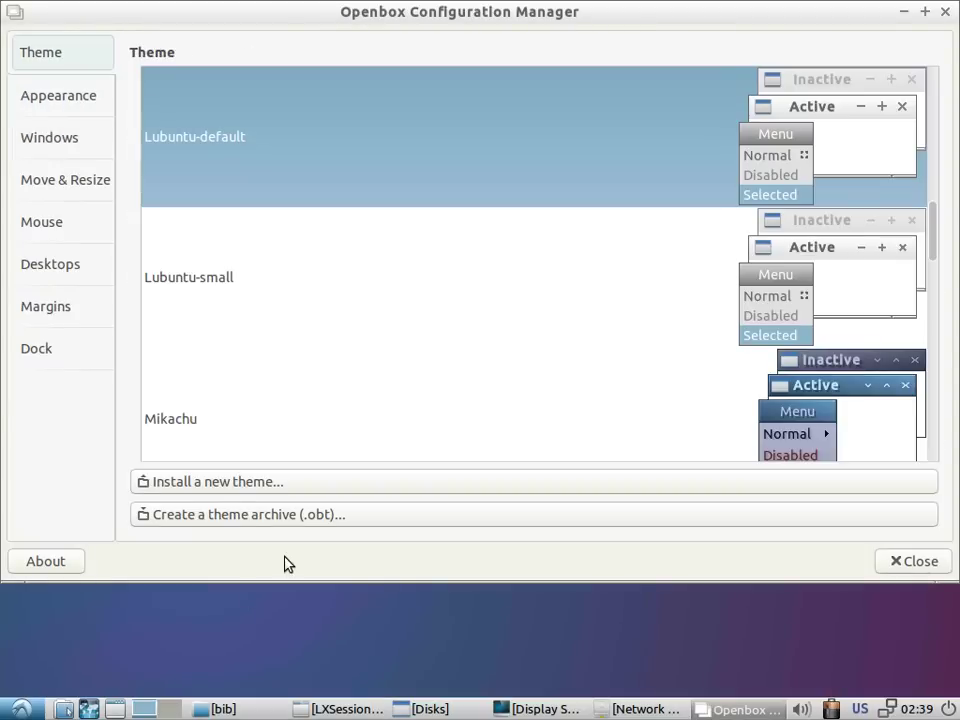
pyautogui.click(835, 425)
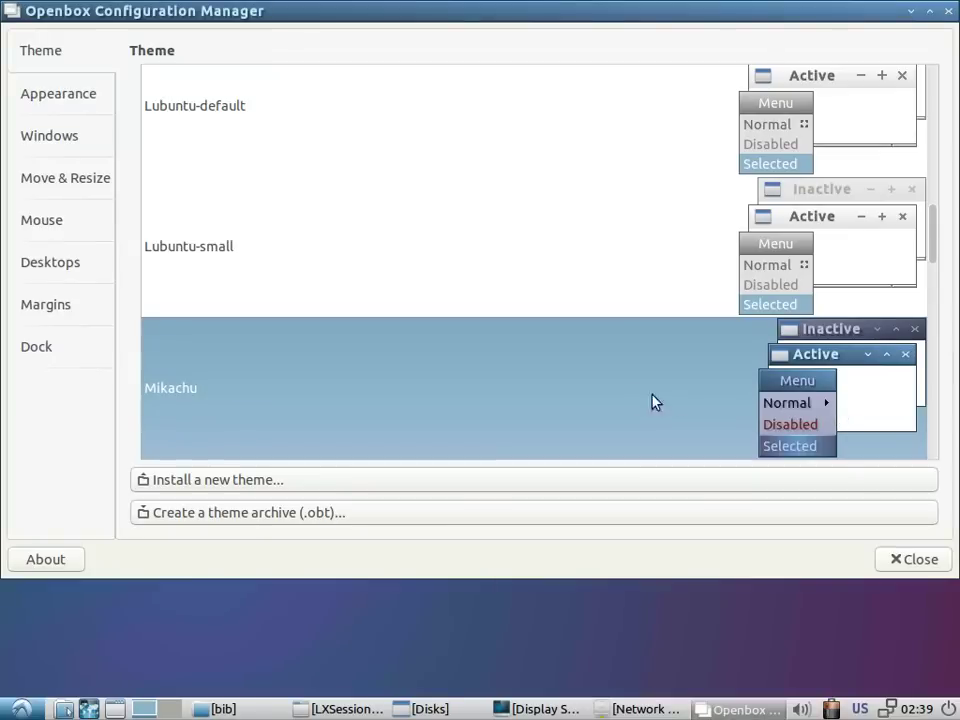
# View the Openbox desktops and appearance settings, return to the theme list, and close the configuration manager.
pyautogui.click(72, 264)
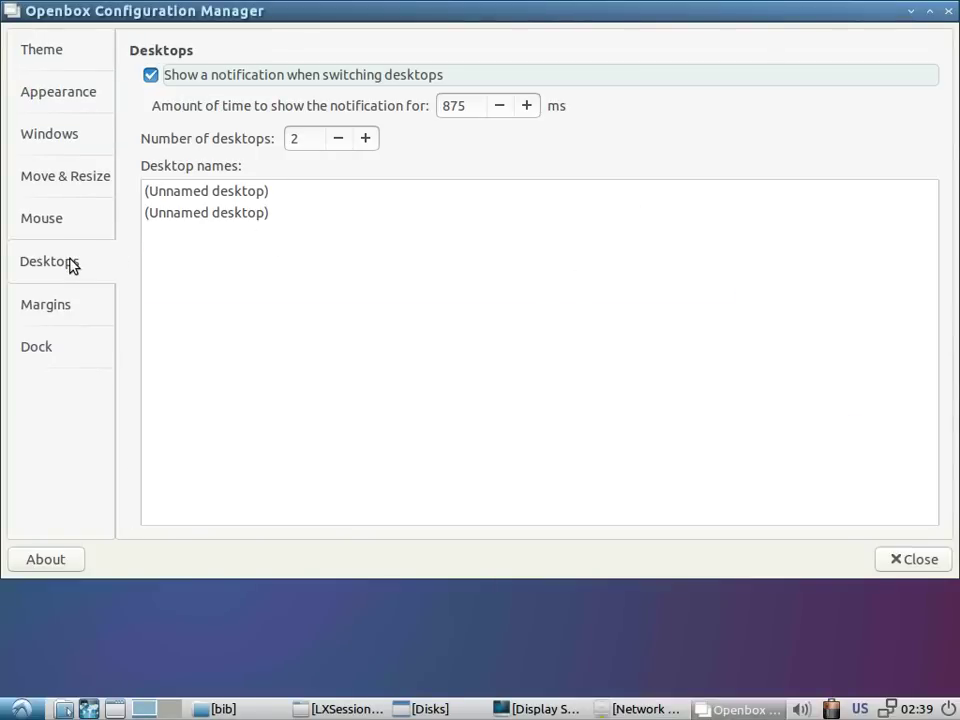
pyautogui.click(60, 96)
pyautogui.click(57, 58)
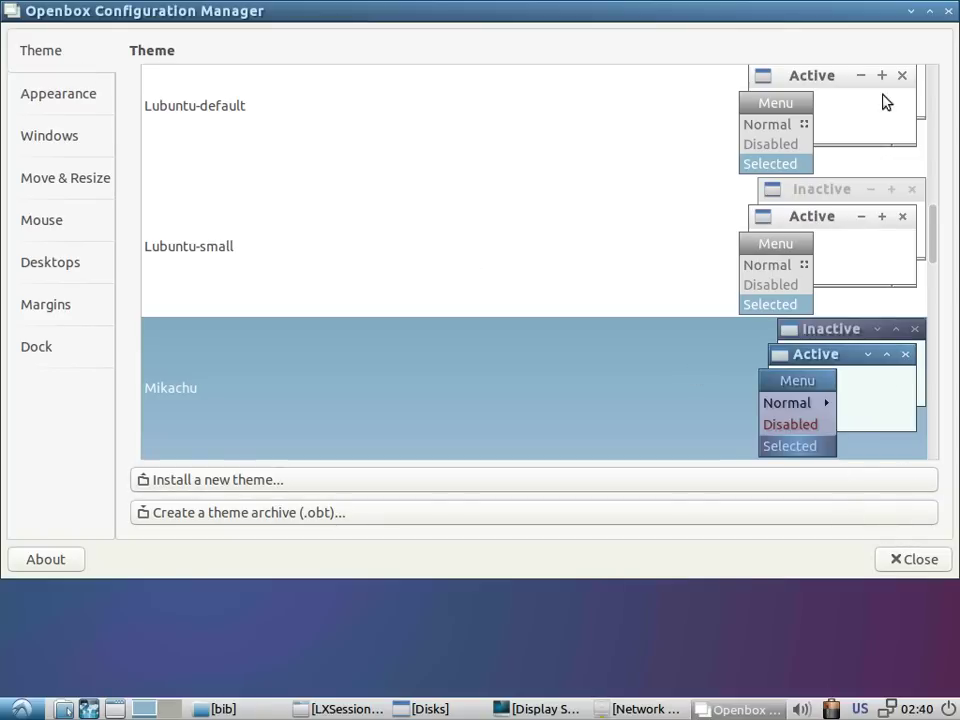
pyautogui.click(928, 559)
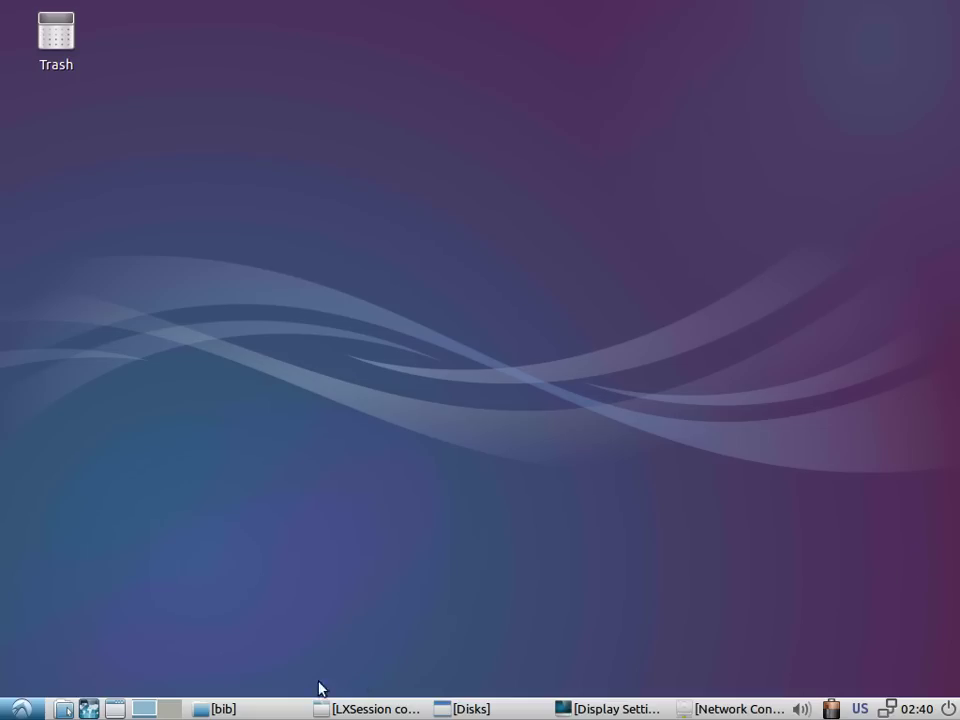
# Open Software & Updates, examine its other software, updates, authentication and additional drivers settings, and minimize it.
pyautogui.click(30, 708)
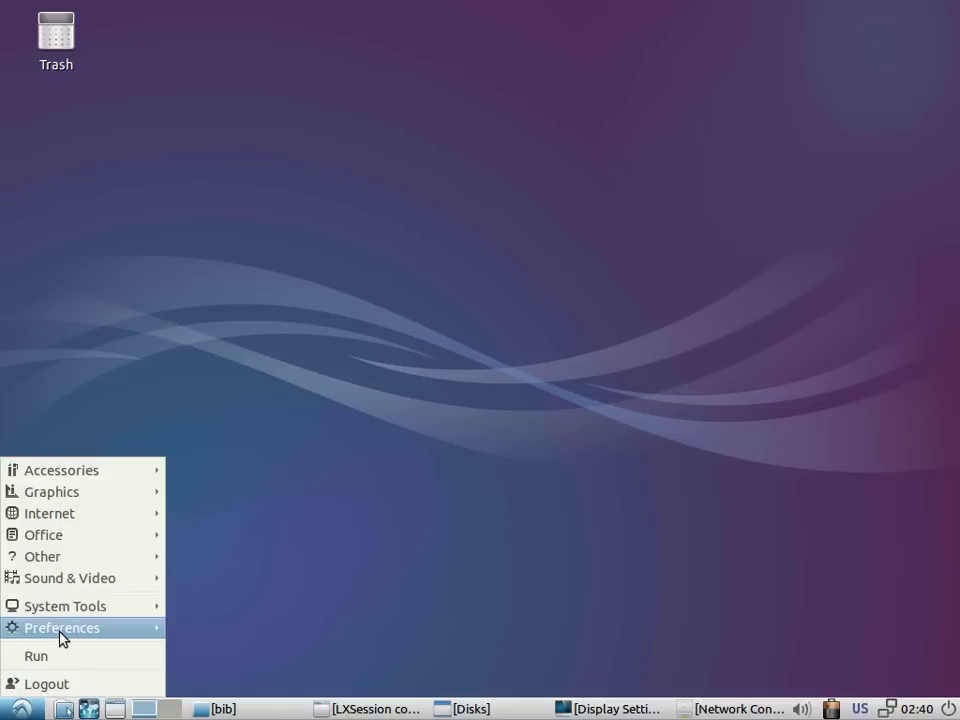
pyautogui.moveTo(60, 638)
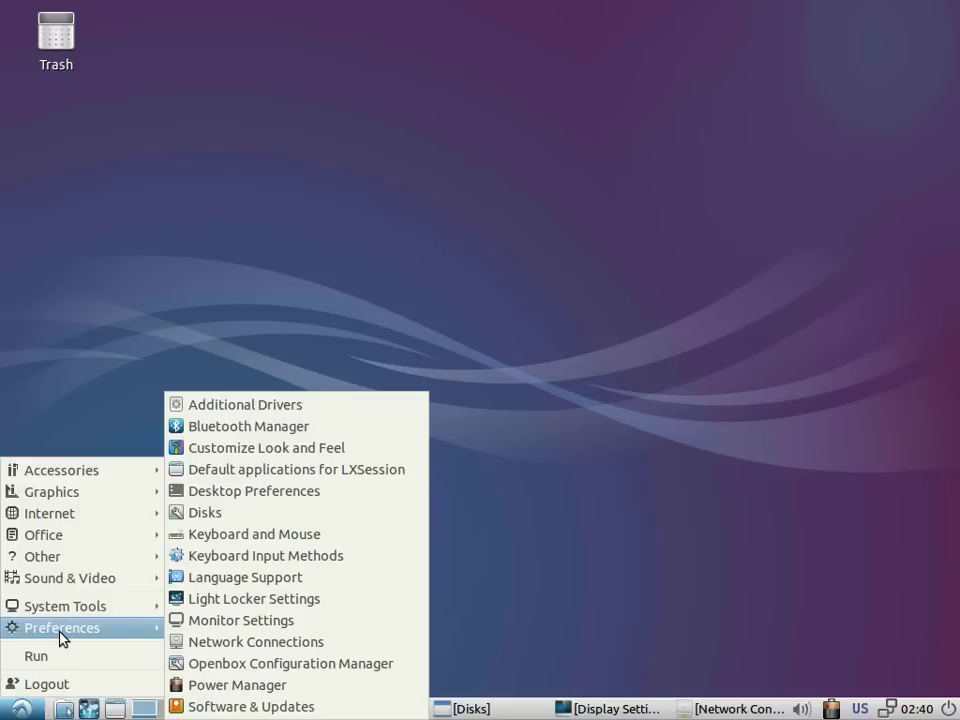
pyautogui.click(197, 706)
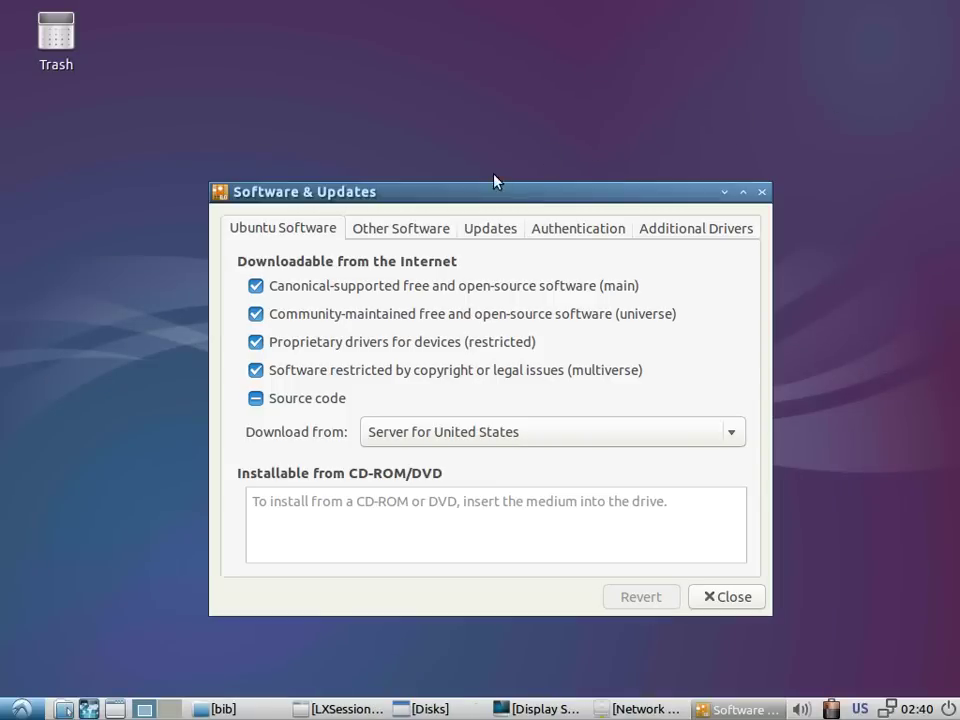
pyautogui.click(414, 231)
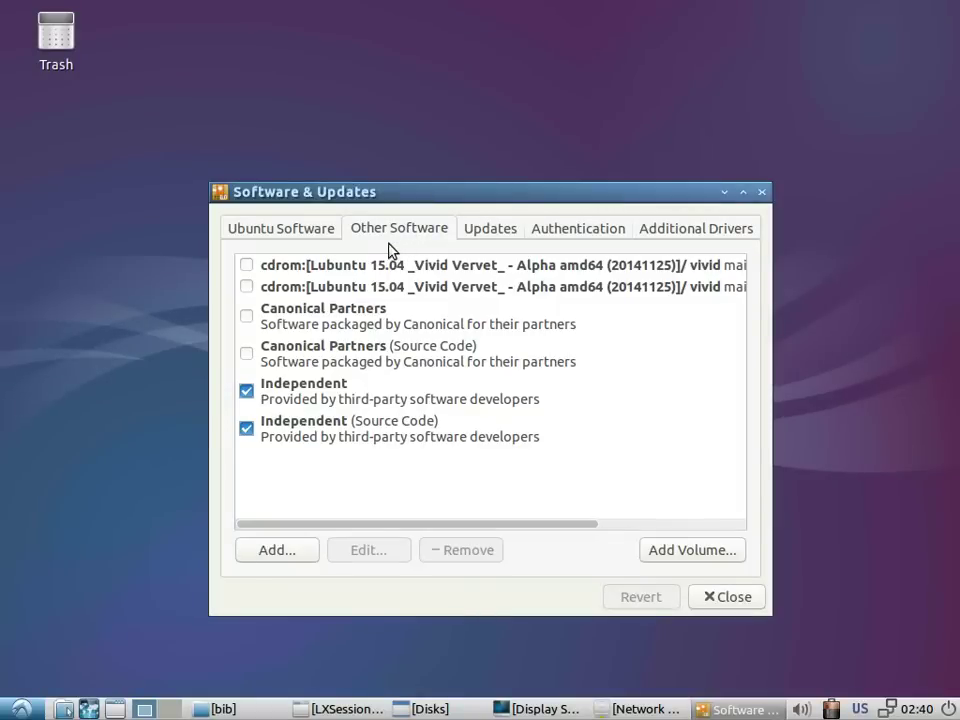
pyautogui.click(490, 231)
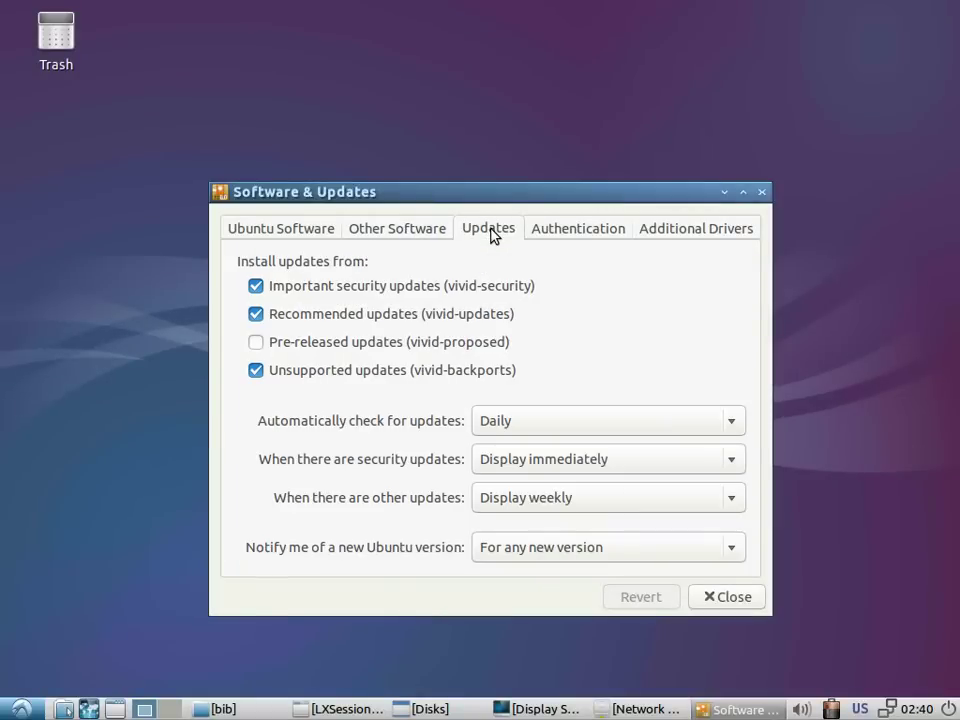
pyautogui.click(570, 234)
pyautogui.click(652, 232)
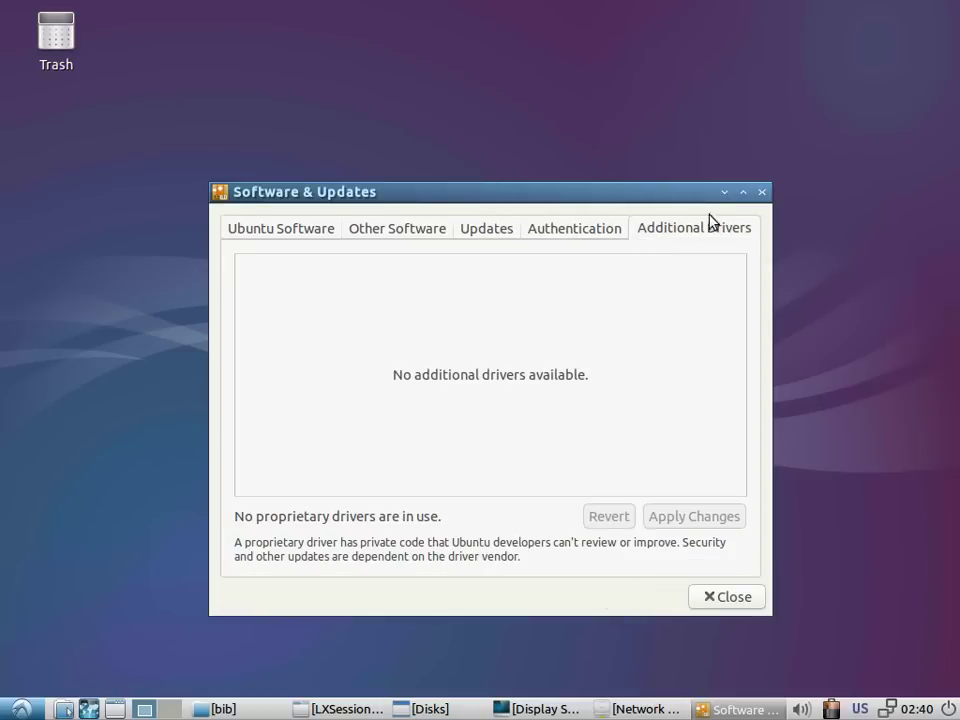
pyautogui.click(725, 193)
pyautogui.click(20, 708)
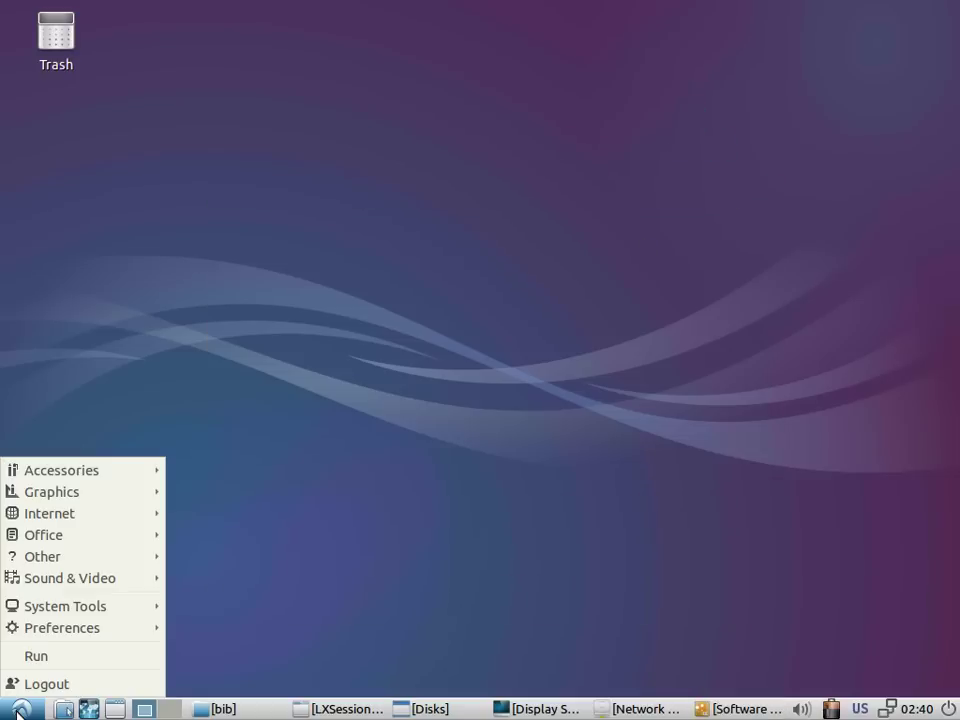
pyautogui.click(320, 410)
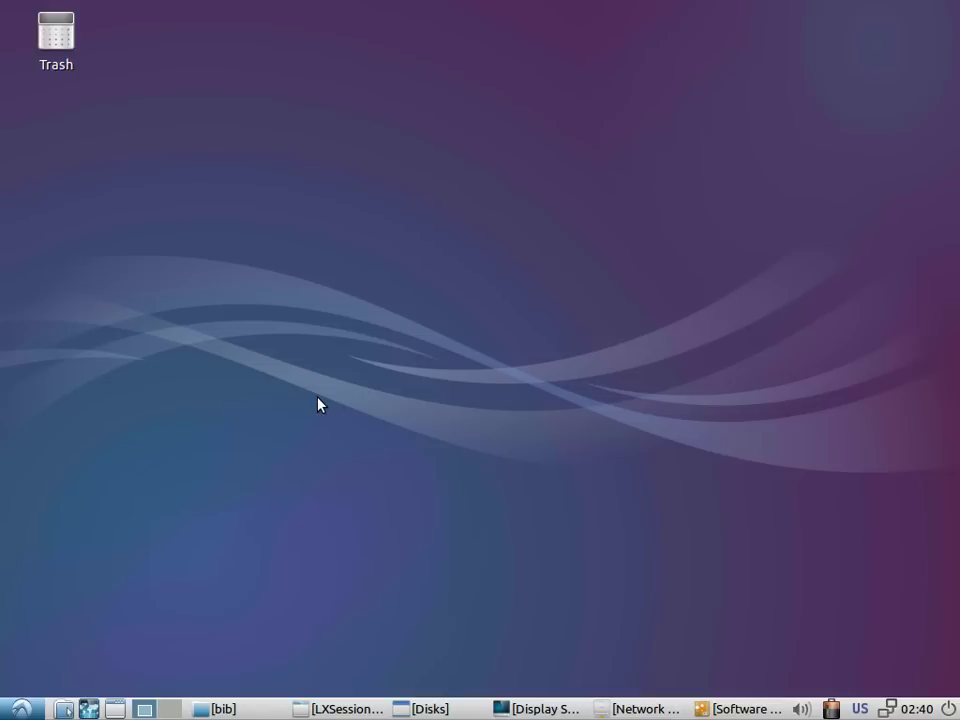
# Open Desktop Preferences, preview the wallpapers in the Lubuntu wallpapers folder, and close the image chooser without picking one.
pyautogui.rightClick(317, 400)
pyautogui.click(364, 547)
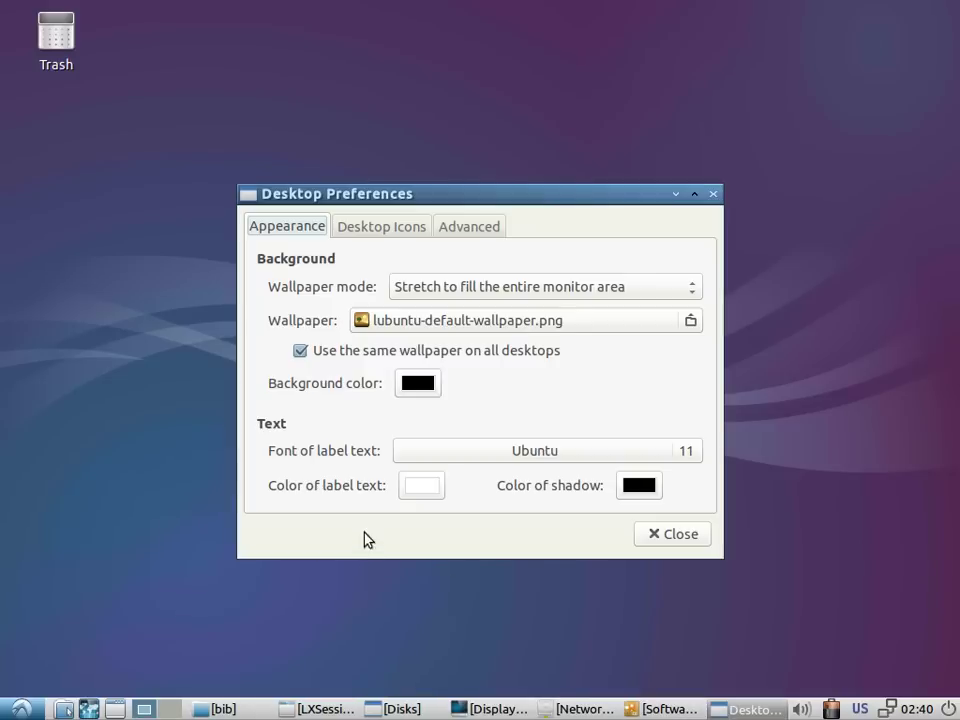
pyautogui.click(452, 318)
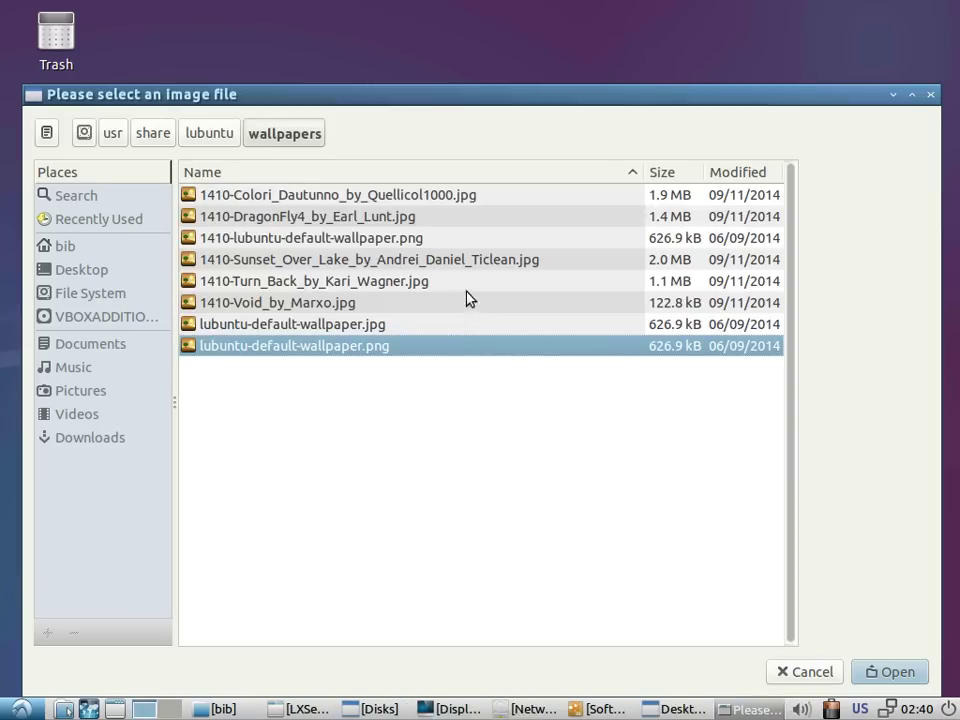
pyautogui.press('Up')
pyautogui.press('Up')
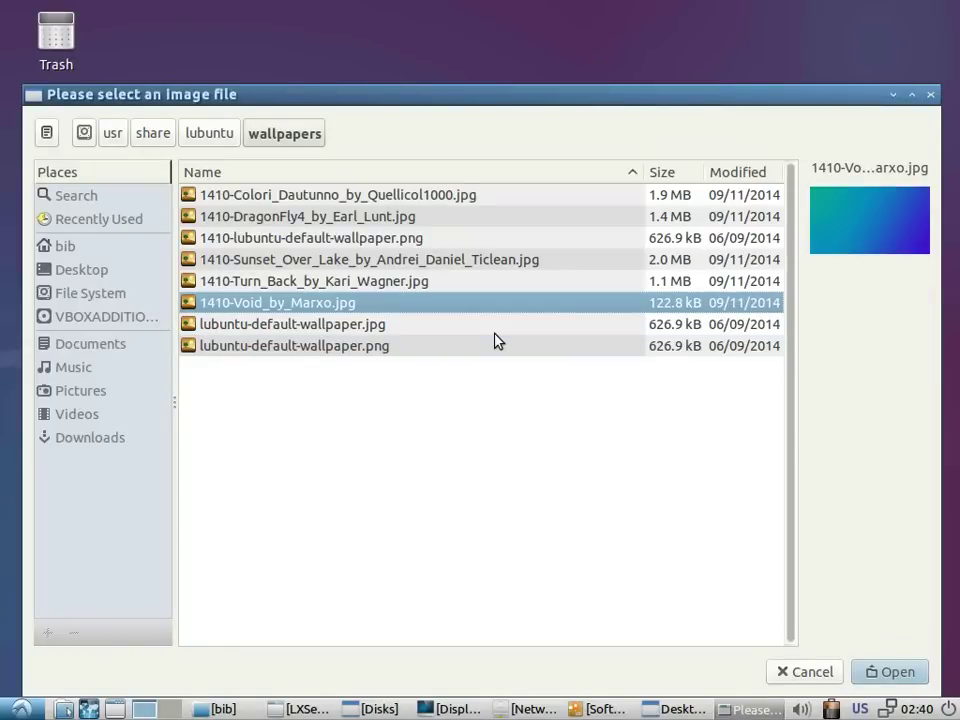
pyautogui.press('Up')
pyautogui.press('Up')
pyautogui.press('Up')
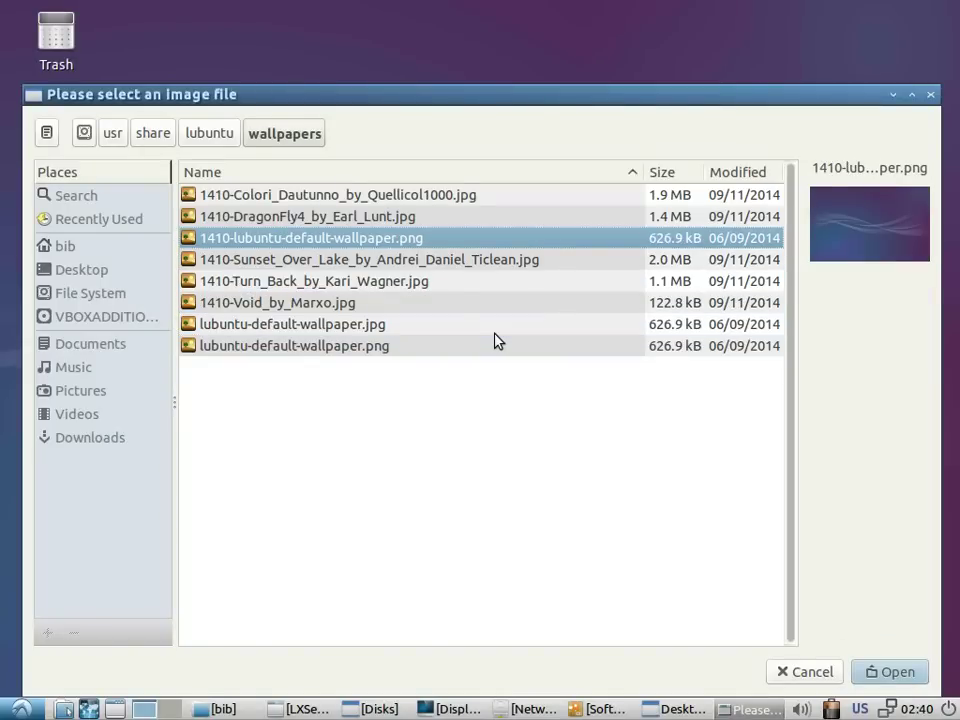
pyautogui.press('Up')
pyautogui.press('Up')
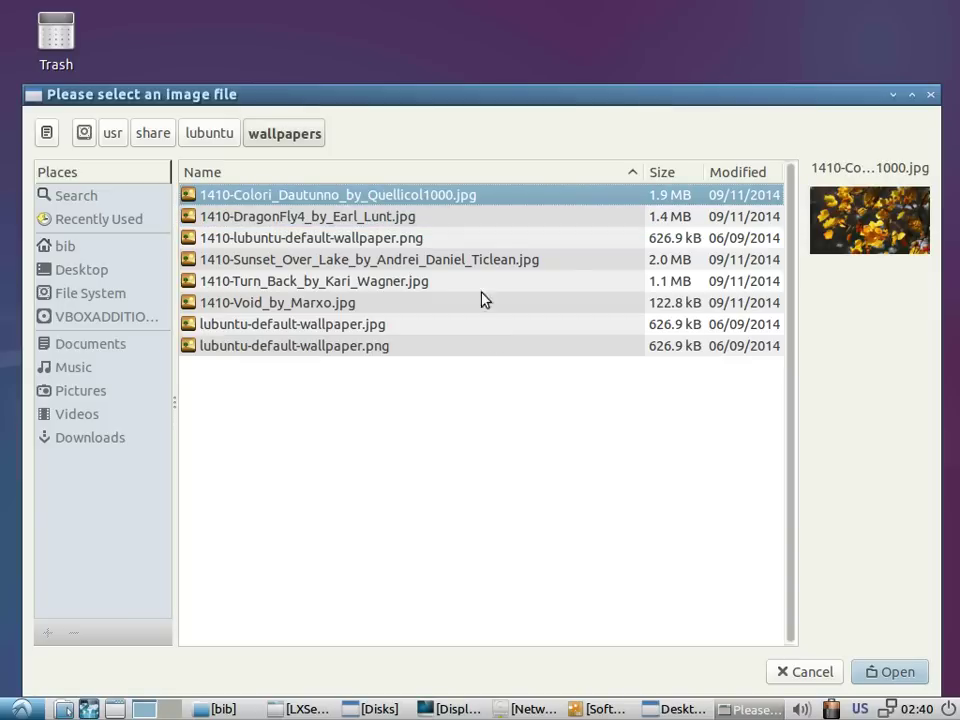
pyautogui.click(931, 95)
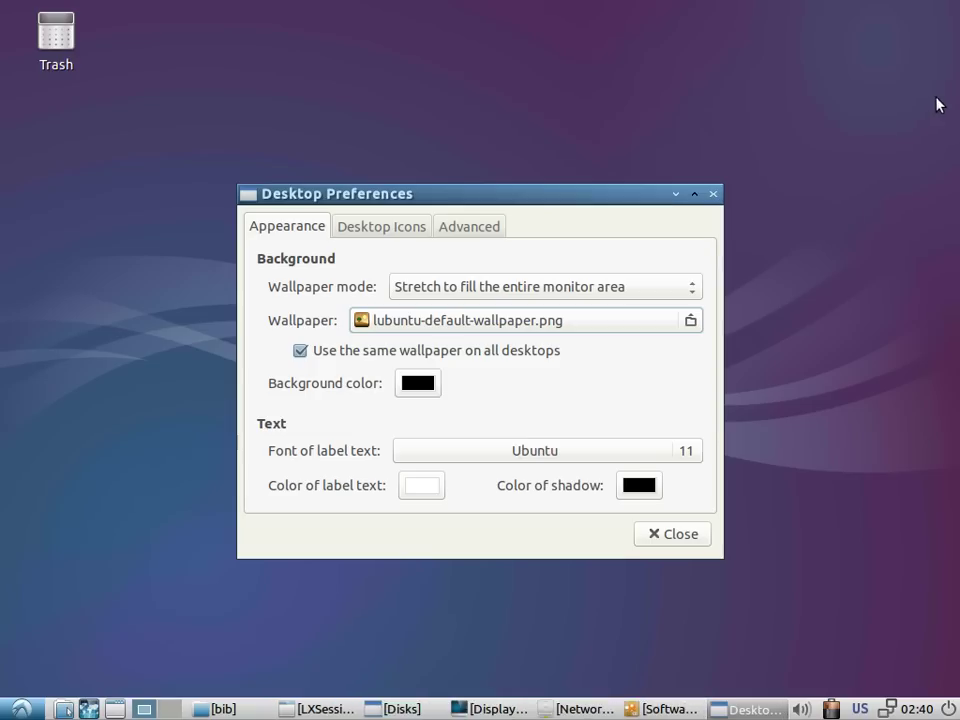
# Show the Documents folder and the connected volumes as icons on the desktop.
pyautogui.click(400, 228)
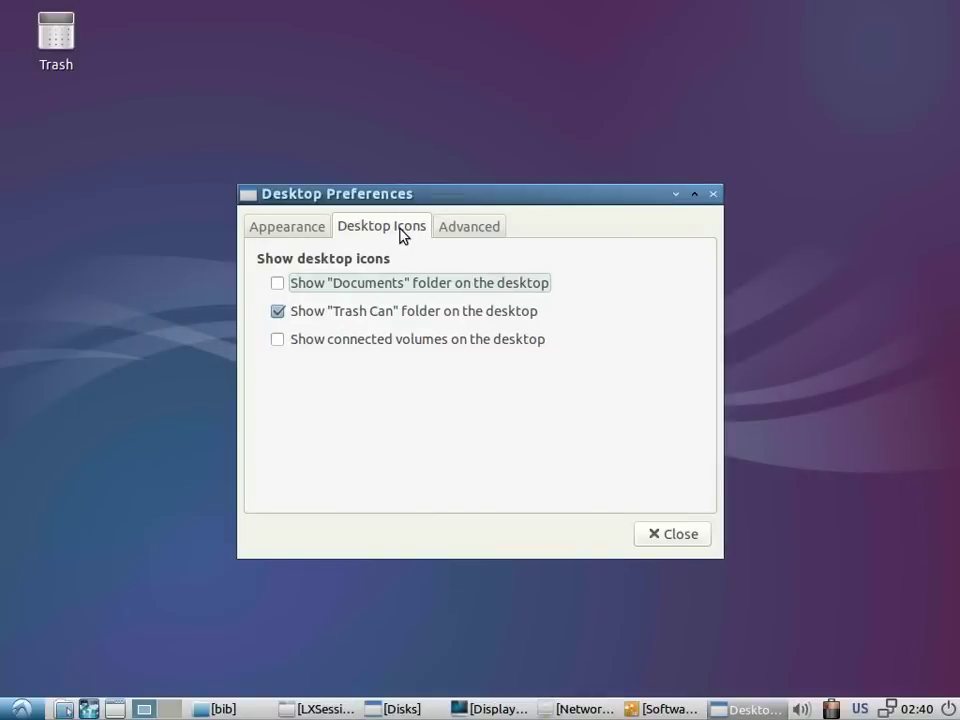
pyautogui.click(278, 284)
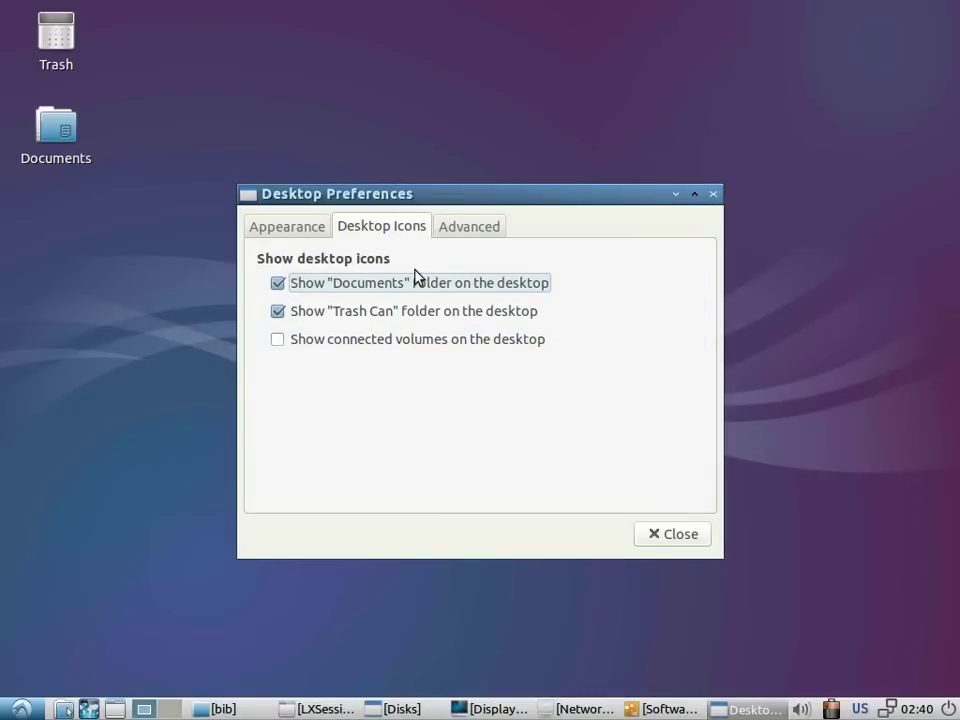
pyautogui.click(279, 341)
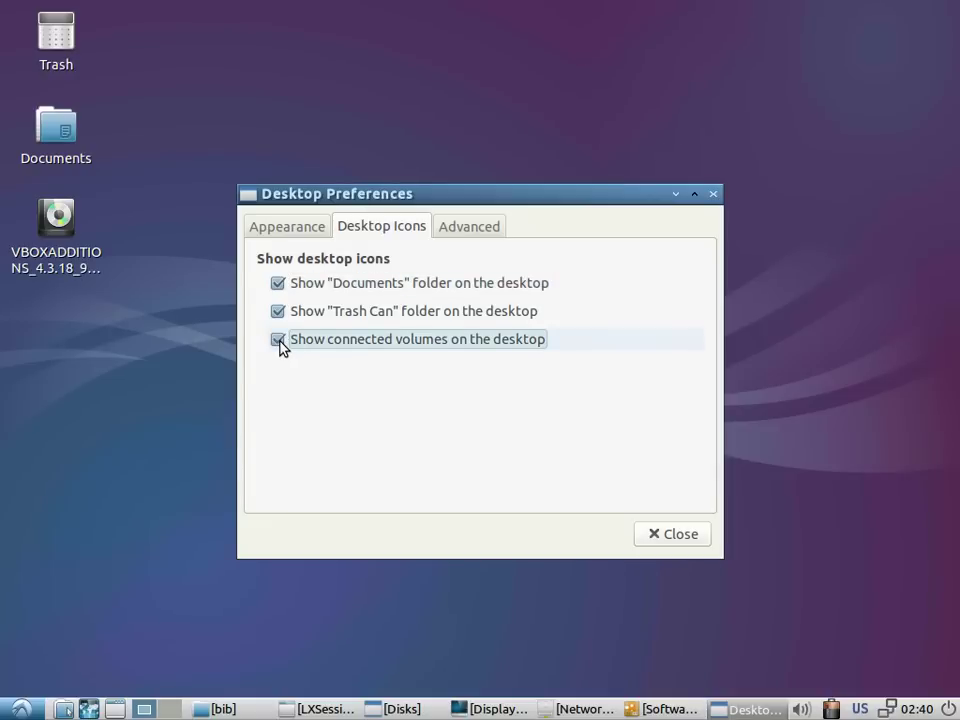
pyautogui.click(279, 341)
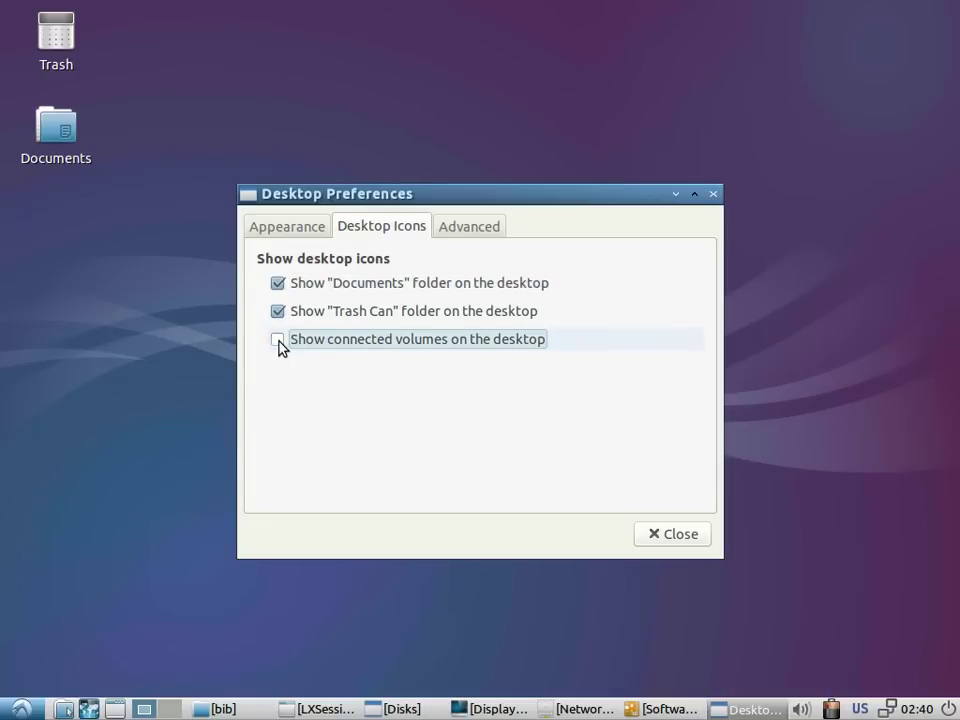
pyautogui.click(279, 341)
# Enable showing the menus provided by window managers when the desktop is clicked, and close Desktop Preferences.
pyautogui.click(463, 228)
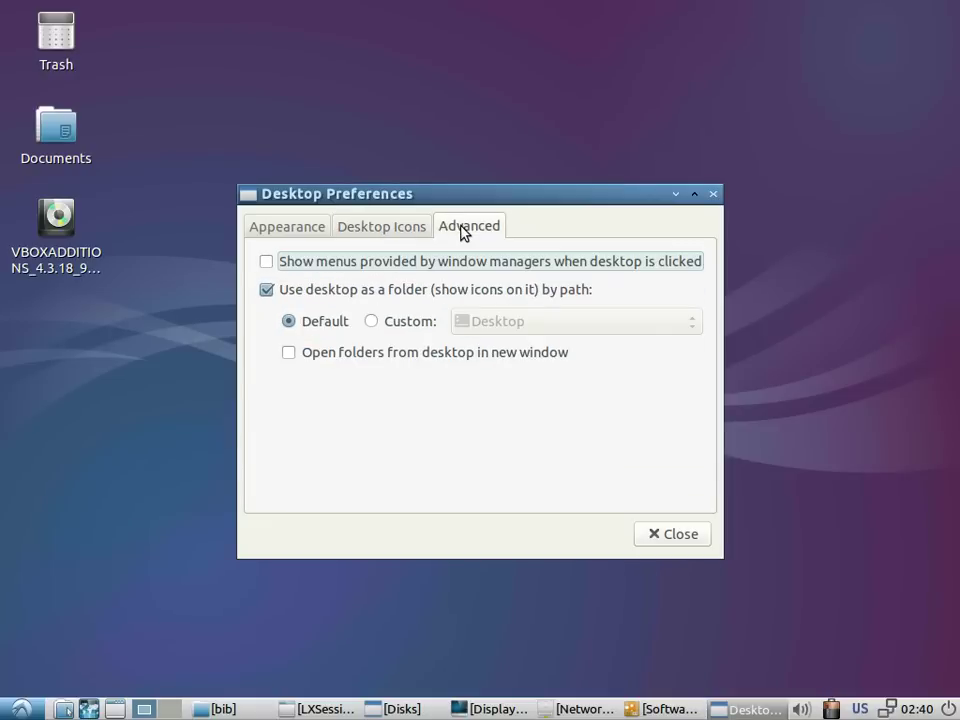
pyautogui.click(266, 262)
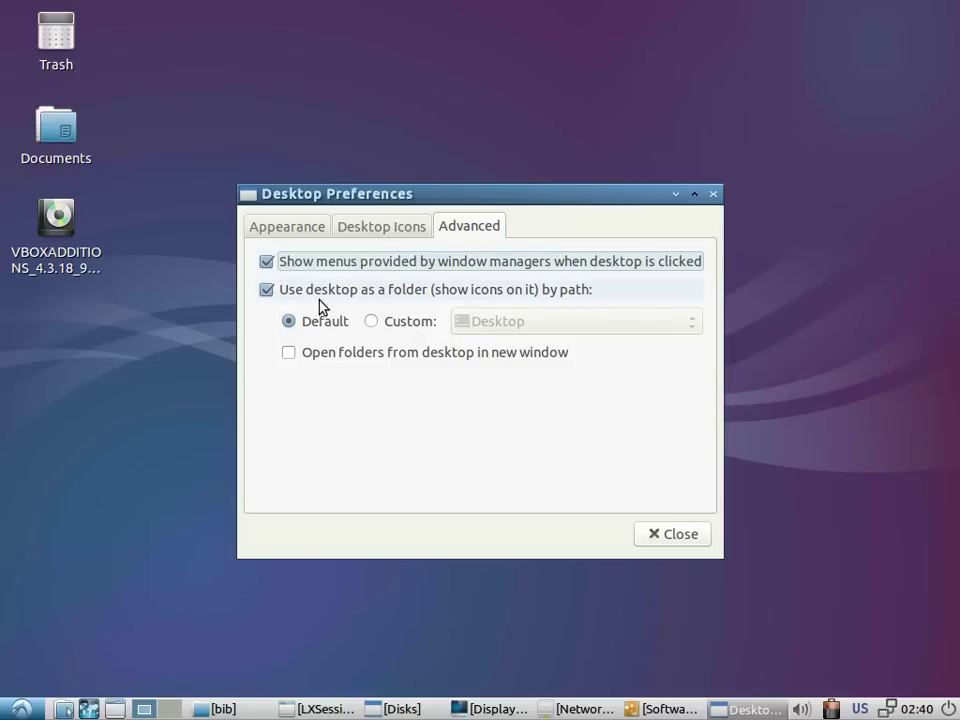
pyautogui.click(660, 536)
# Open the window manager's desktop menu and look through its Accessories, Office and System entries.
pyautogui.rightClick(514, 401)
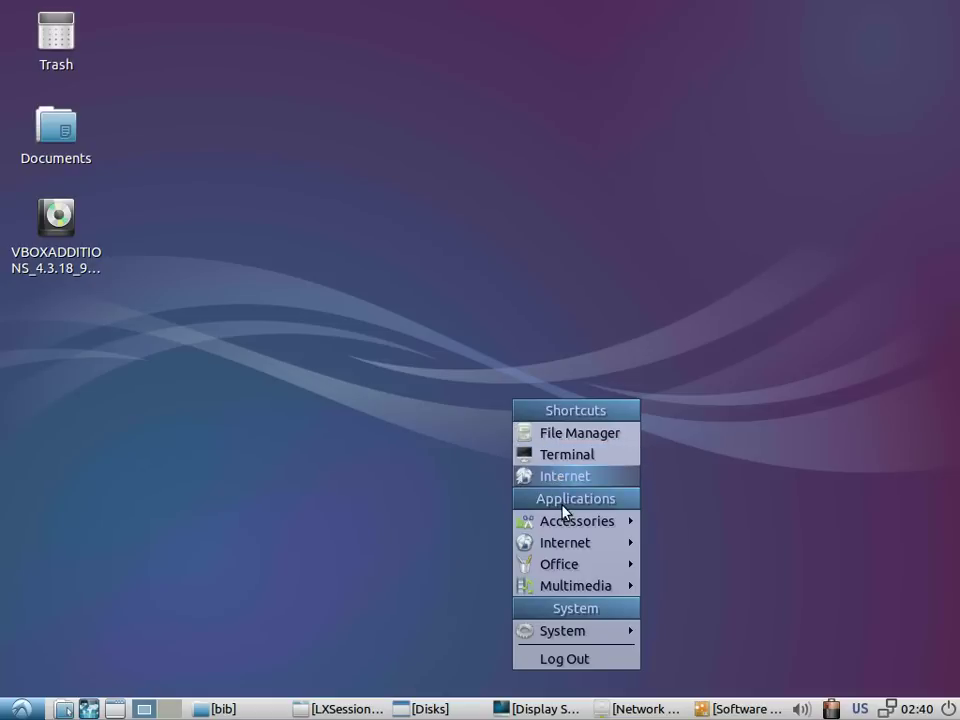
pyautogui.moveTo(564, 519)
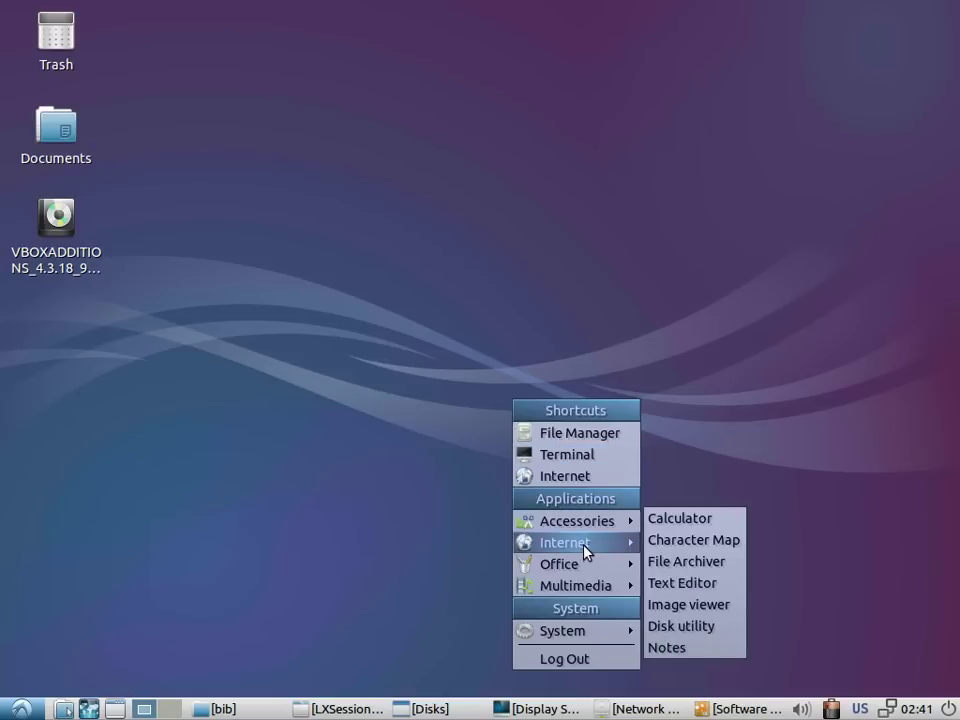
pyautogui.moveTo(586, 565)
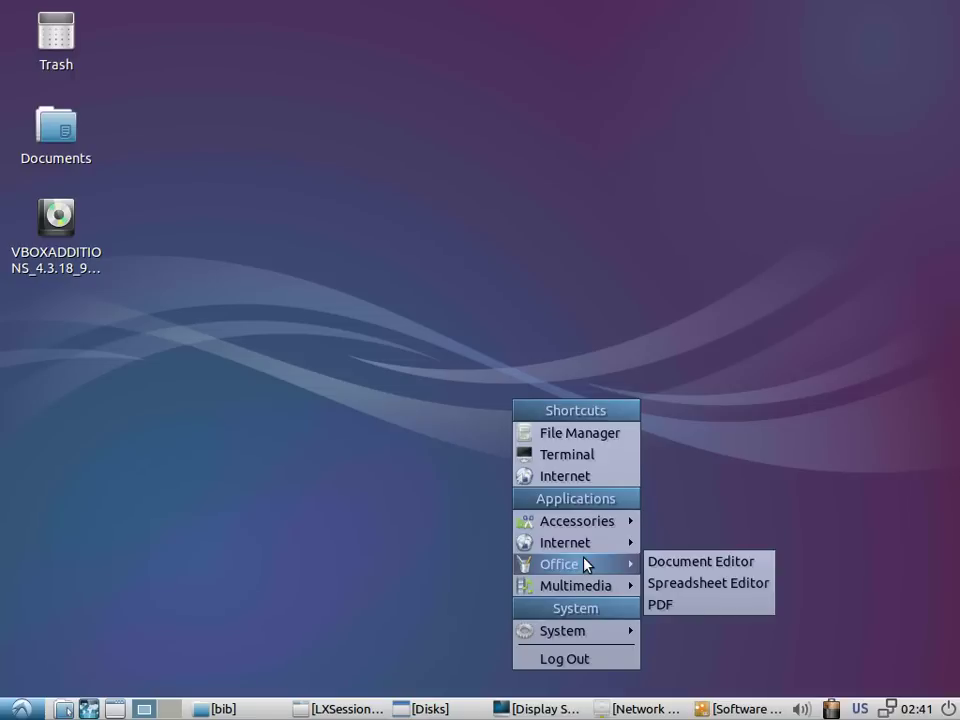
pyautogui.moveTo(589, 634)
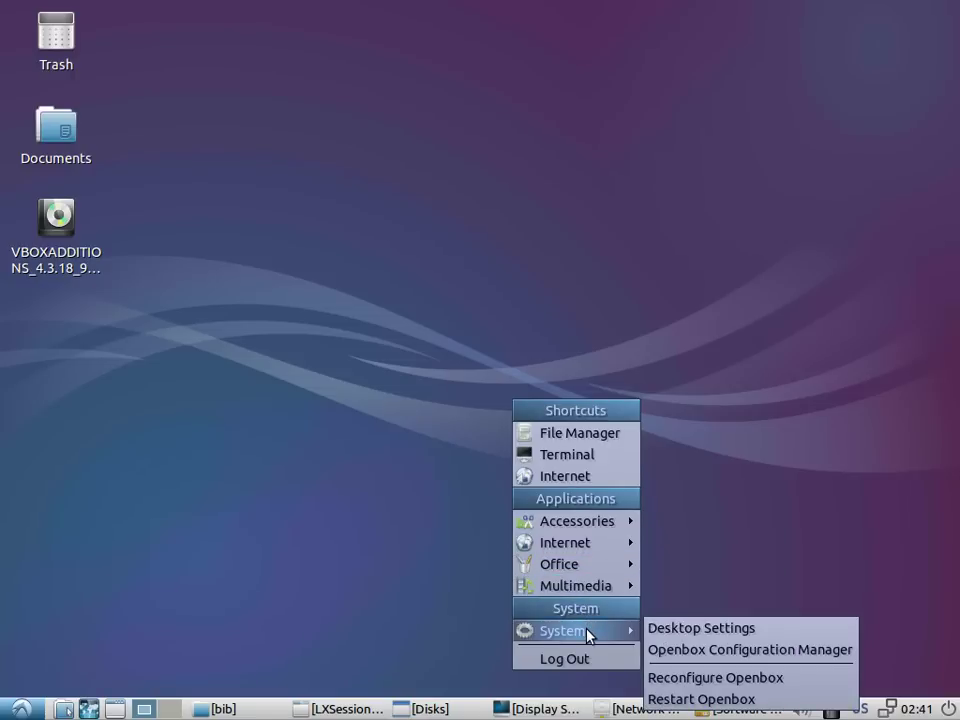
# Open a terminal, maximize its window and show the full kernel and system information with uname -a.
pyautogui.click(598, 478)
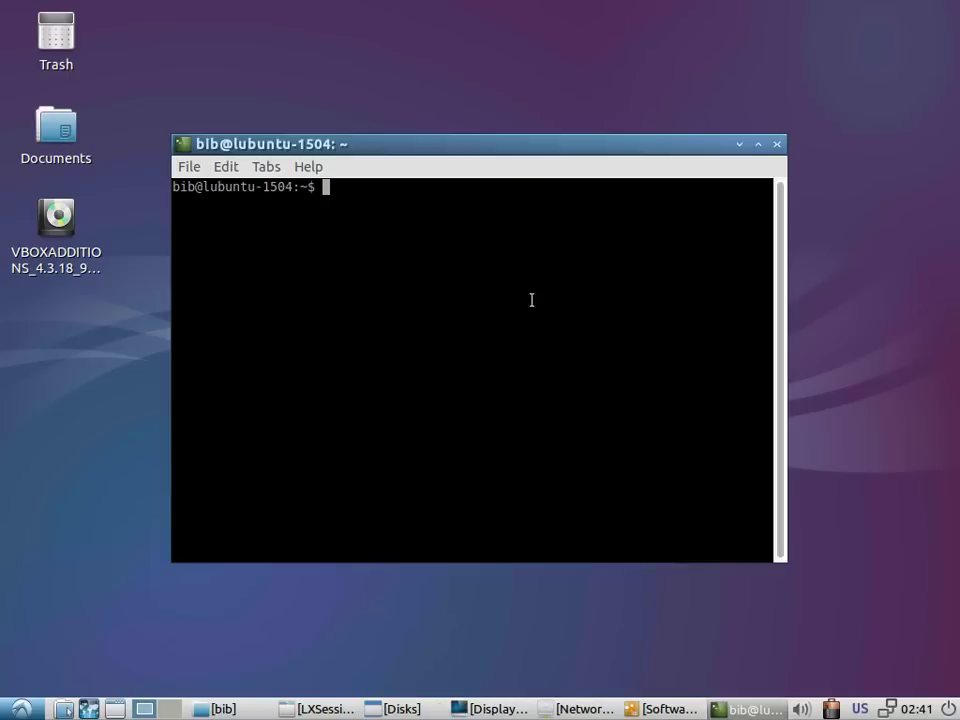
pyautogui.doubleClick(421, 144)
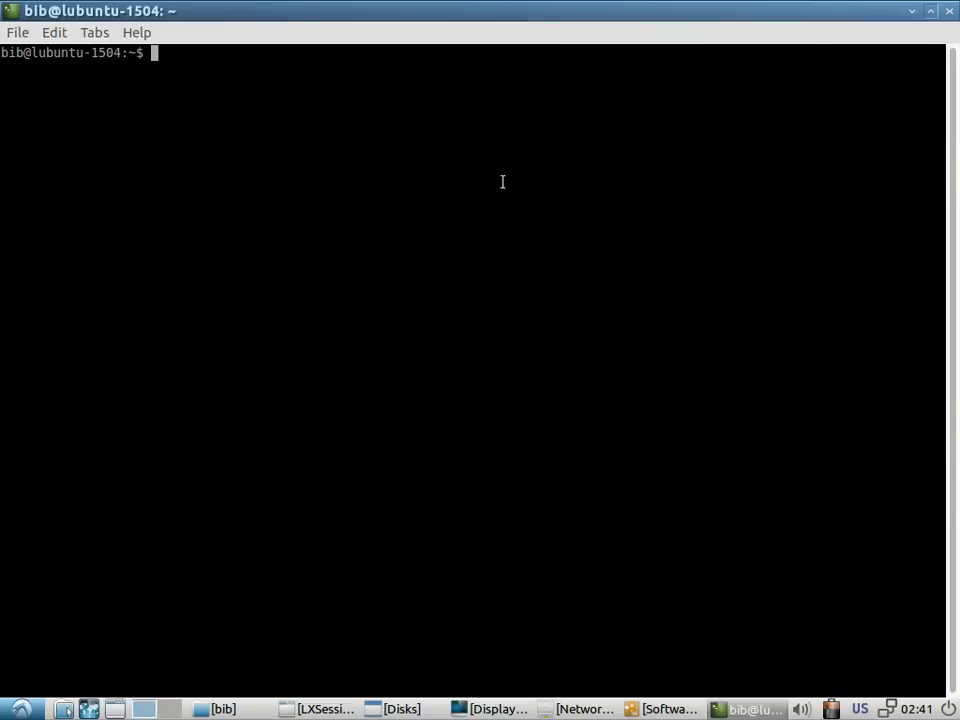
pyautogui.write('uname -a')
pyautogui.press('Return')
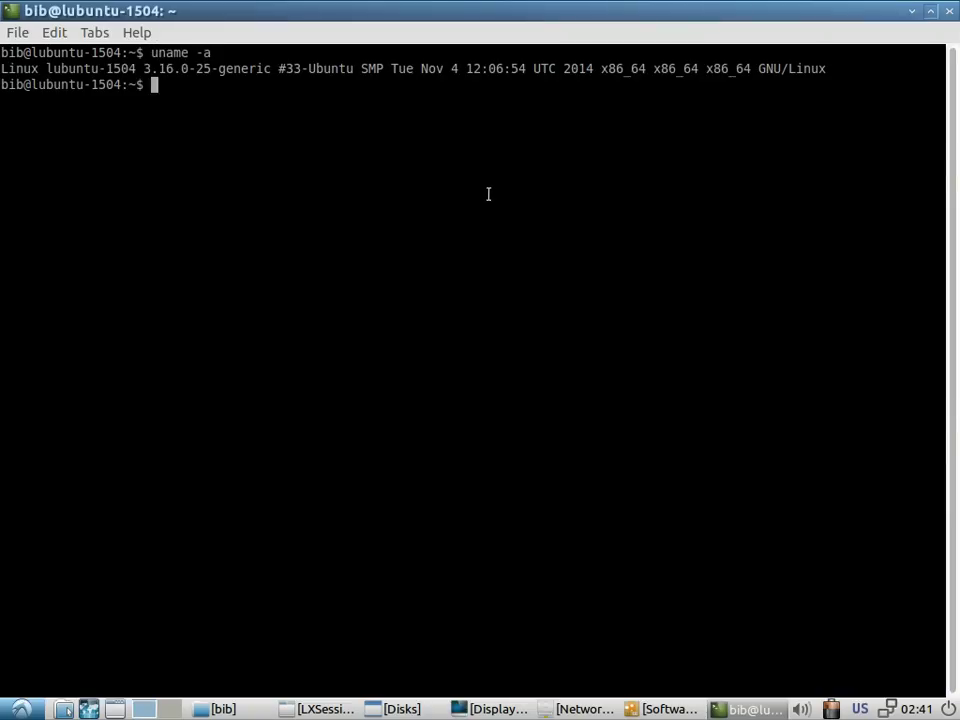
pyautogui.press('Return')
pyautogui.press('Return')
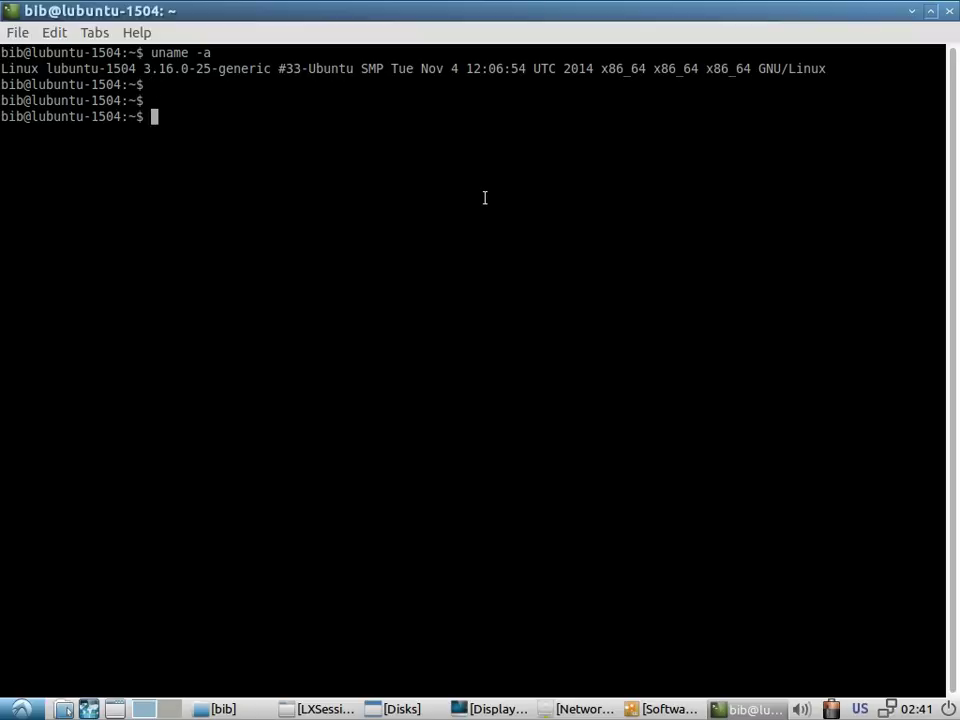
# List the disk usage of all mounted filesystems in human-readable units with df -h.
pyautogui.write('df -h')
pyautogui.press('Return')
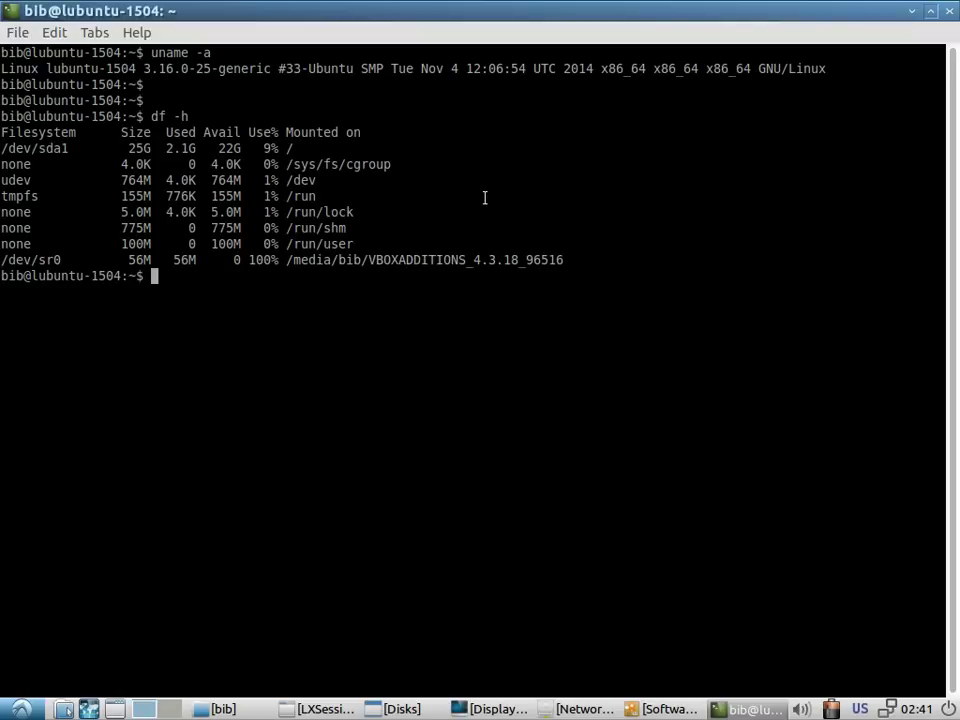
pyautogui.press('Return')
pyautogui.press('Return')
pyautogui.press('Return')
# View the running processes with top, and quit it to return to the shell prompt.
pyautogui.write('top;')
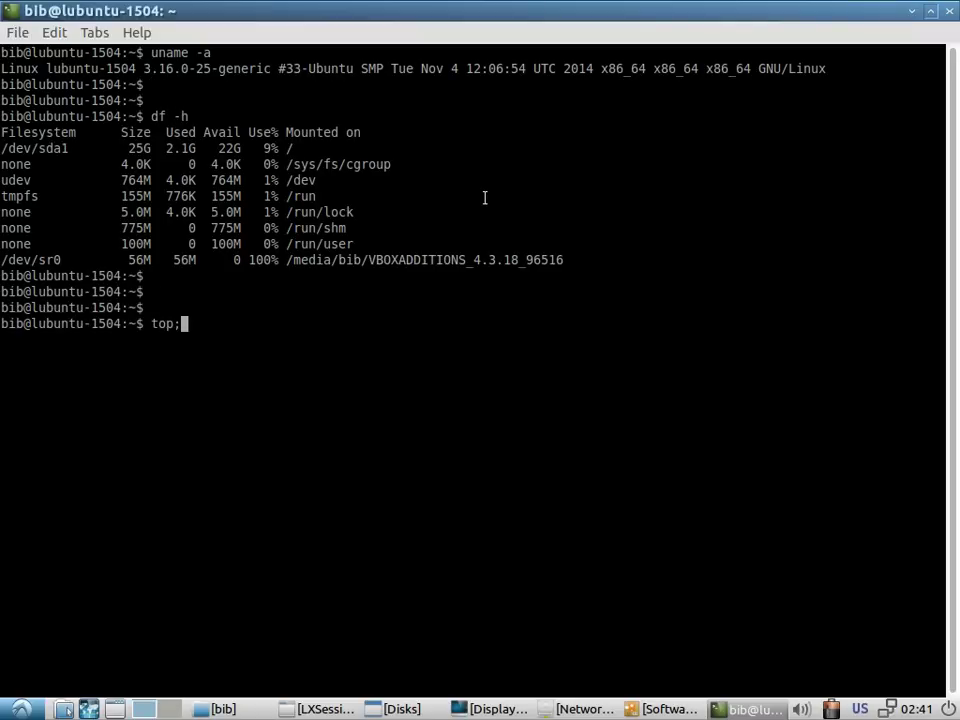
pyautogui.press('BackSpace')
pyautogui.press('Return')
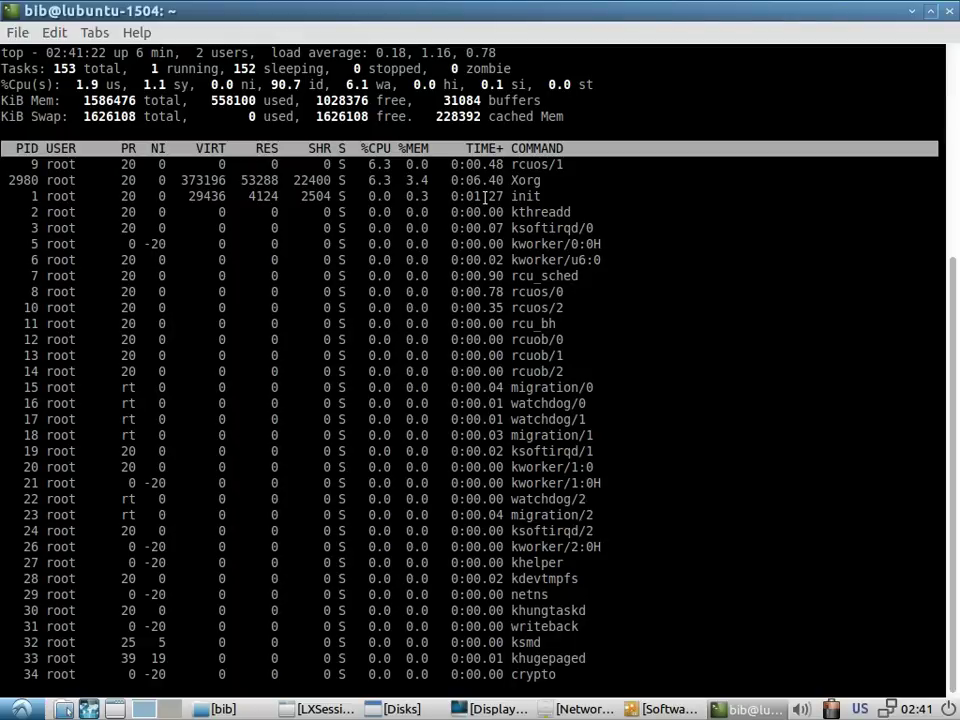
pyautogui.press('q')
pyautogui.press('Return')
pyautogui.press('Return')
pyautogui.press('Return')
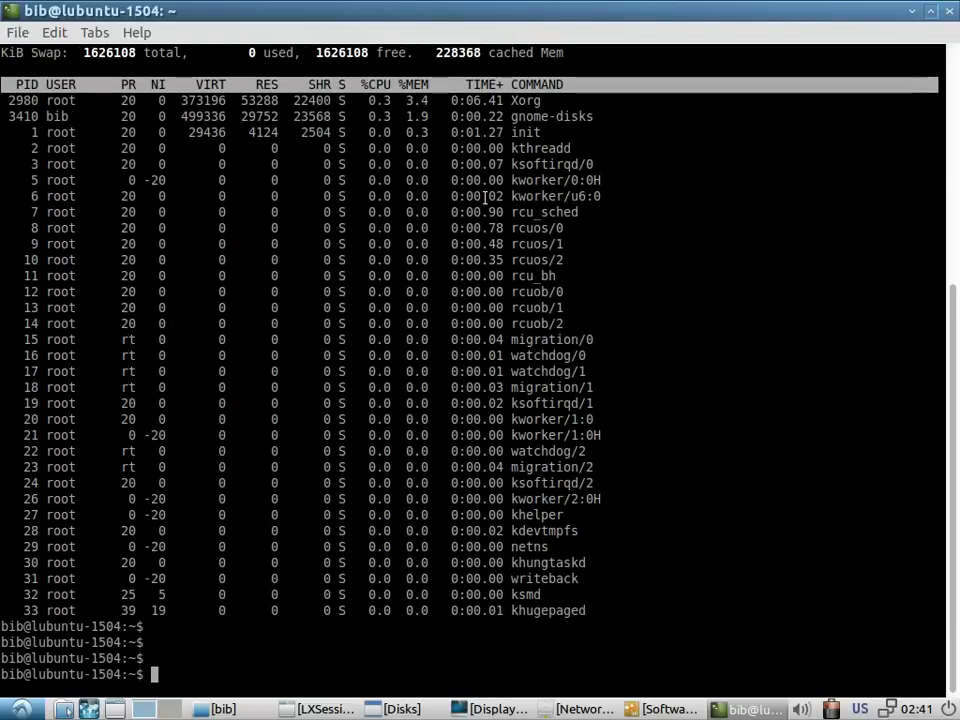
# Show the memory and swap usage with free, and exit the terminal.
pyautogui.write('free')
pyautogui.press('Return')
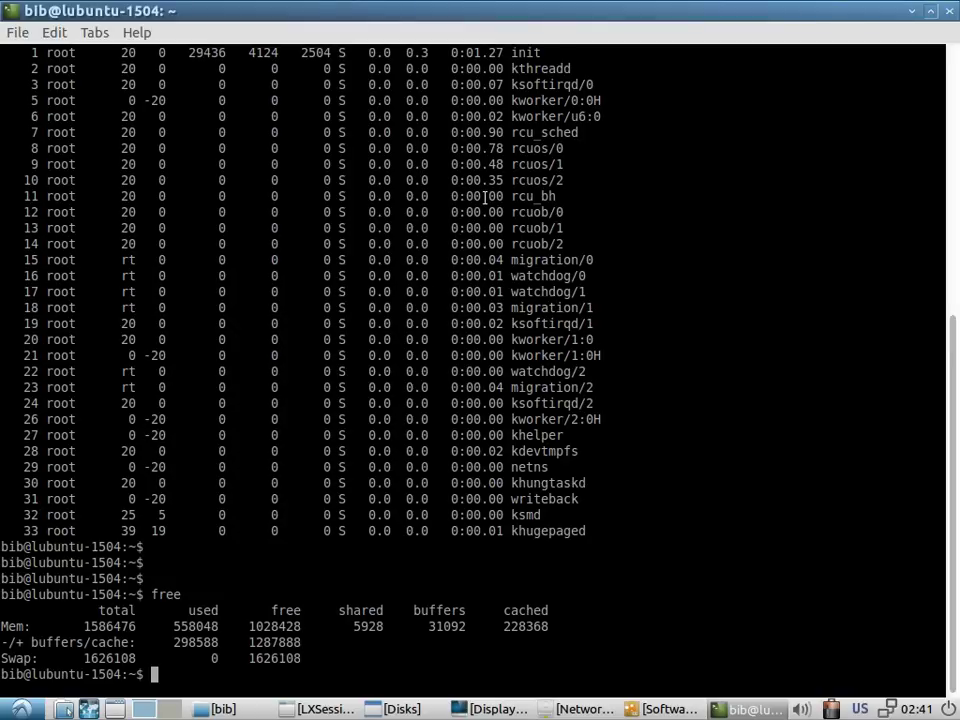
pyautogui.write('exit')
pyautogui.press('Return')
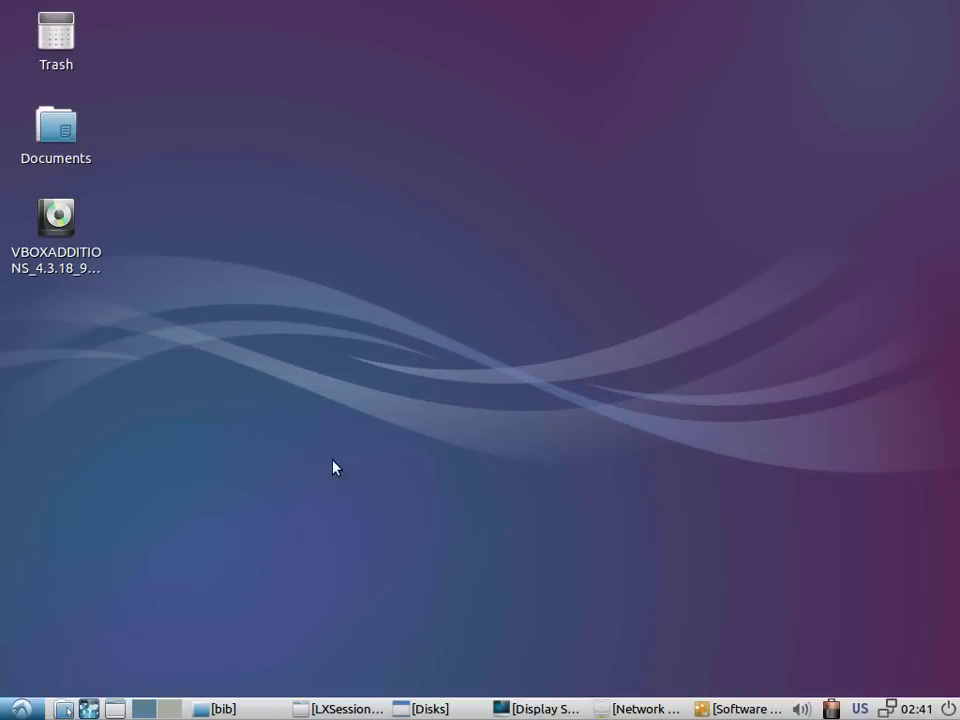
# Show the calendar of the taskbar clock and check the network and keyboard layout indicators.
pyautogui.click(916, 709)
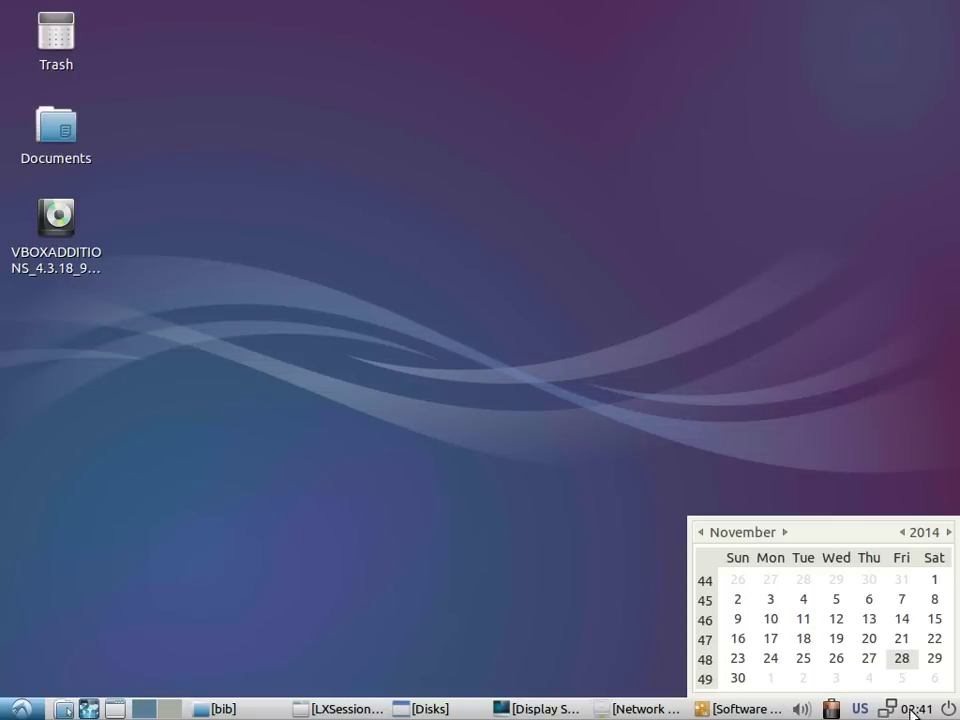
pyautogui.click(886, 709)
pyautogui.click(857, 709)
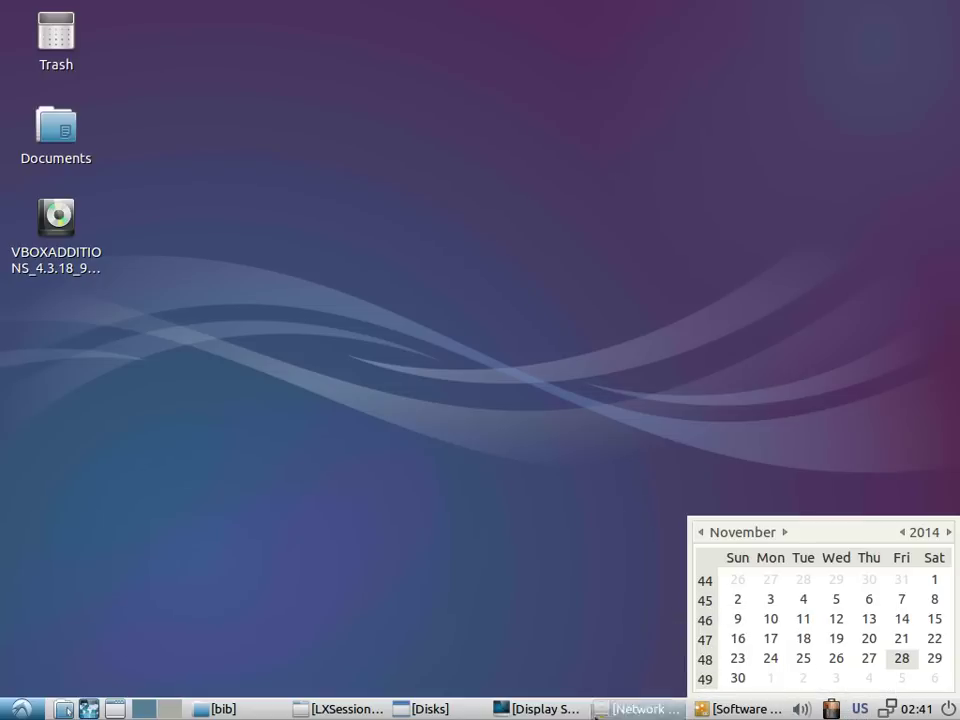
# Log out of the Lubuntu session and log back in to the Lubuntu Netbook session with the account password.
pyautogui.click(946, 711)
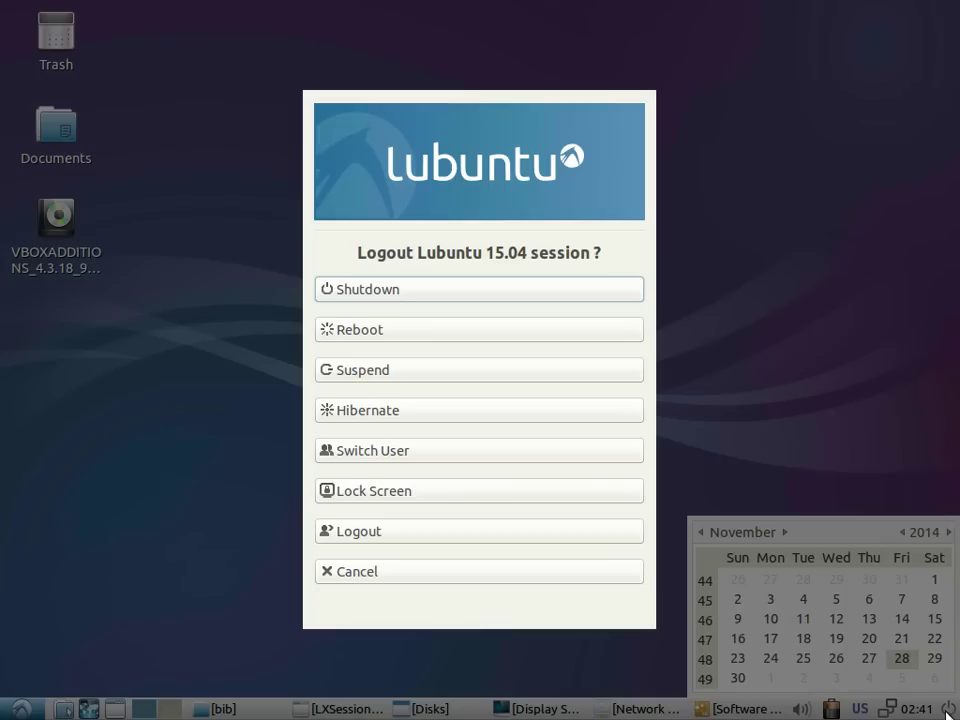
pyautogui.click(420, 532)
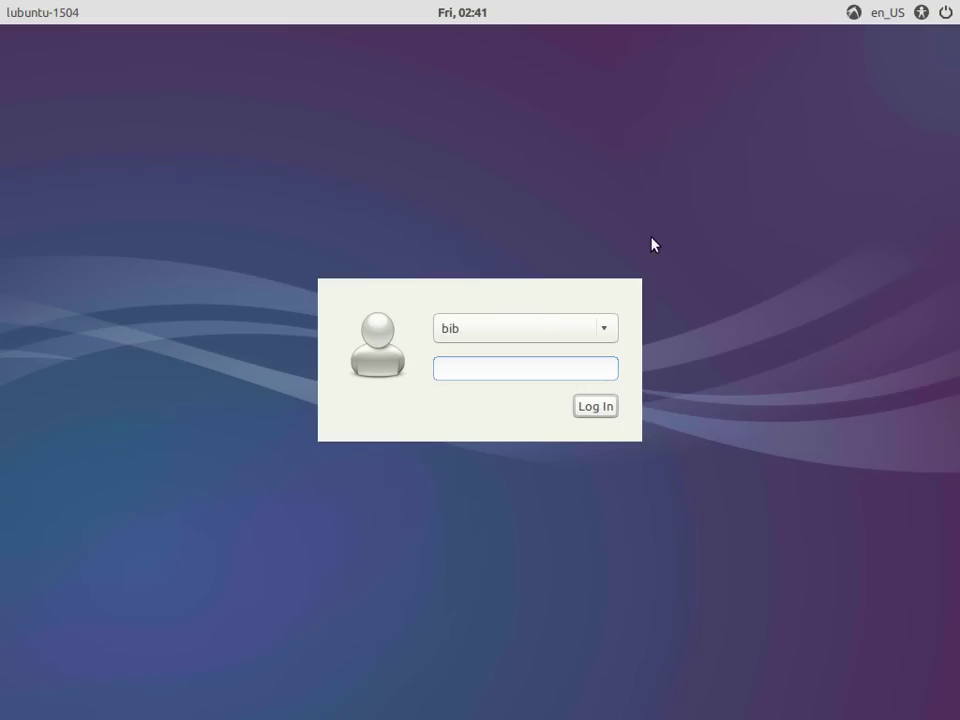
pyautogui.click(853, 14)
pyautogui.click(853, 56)
pyautogui.write('*******')
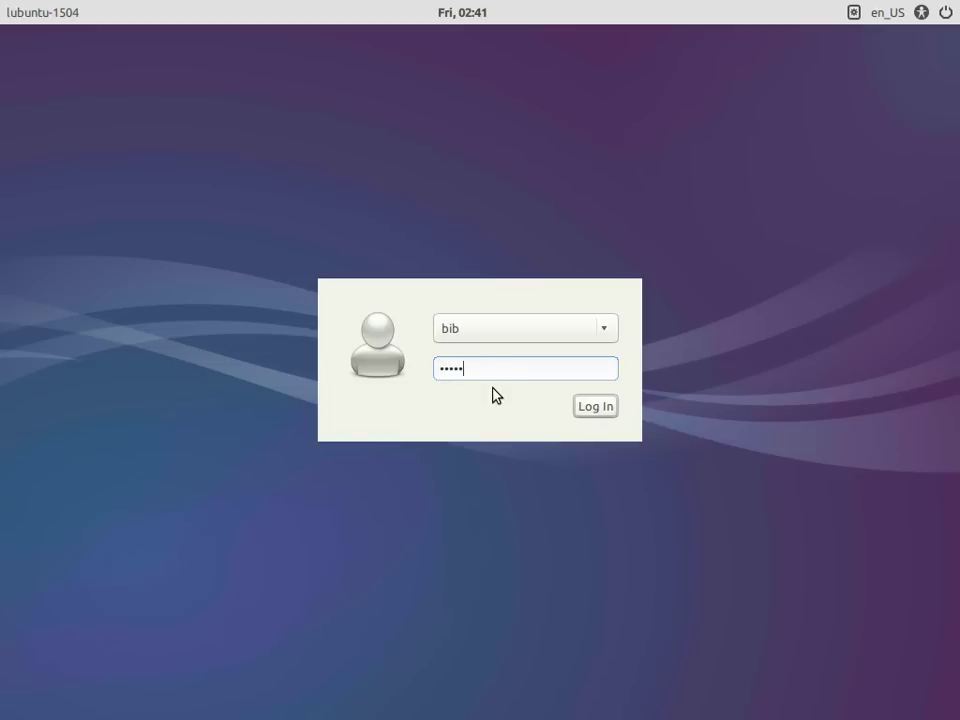
pyautogui.press('Return')
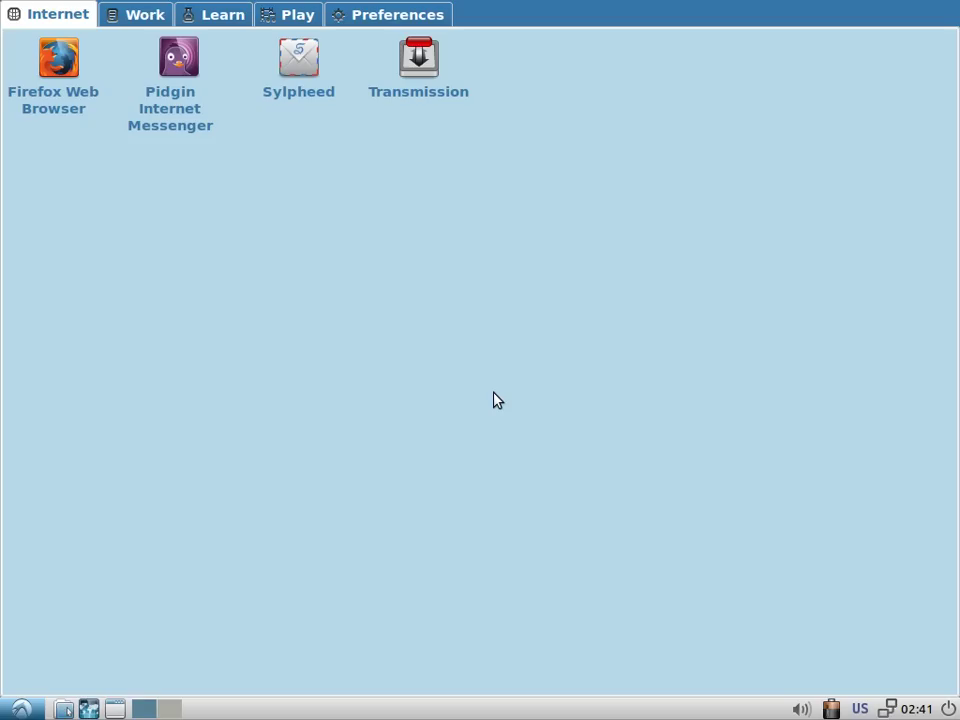
# Examine the applications in the Work category and its Accessories group, and return to Work.
pyautogui.click(142, 12)
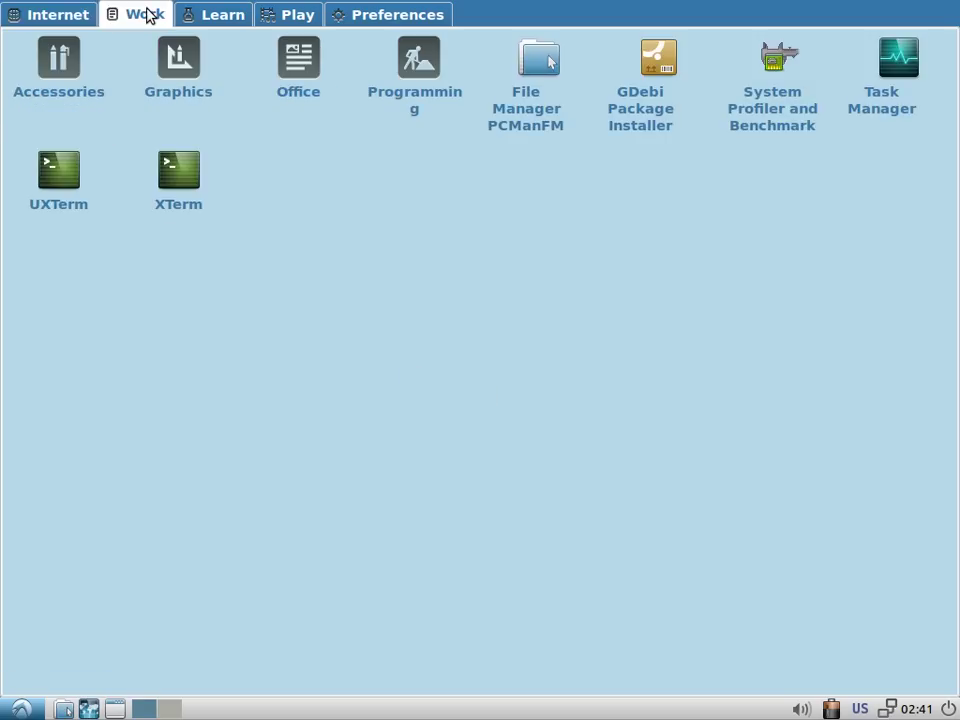
pyautogui.click(55, 60)
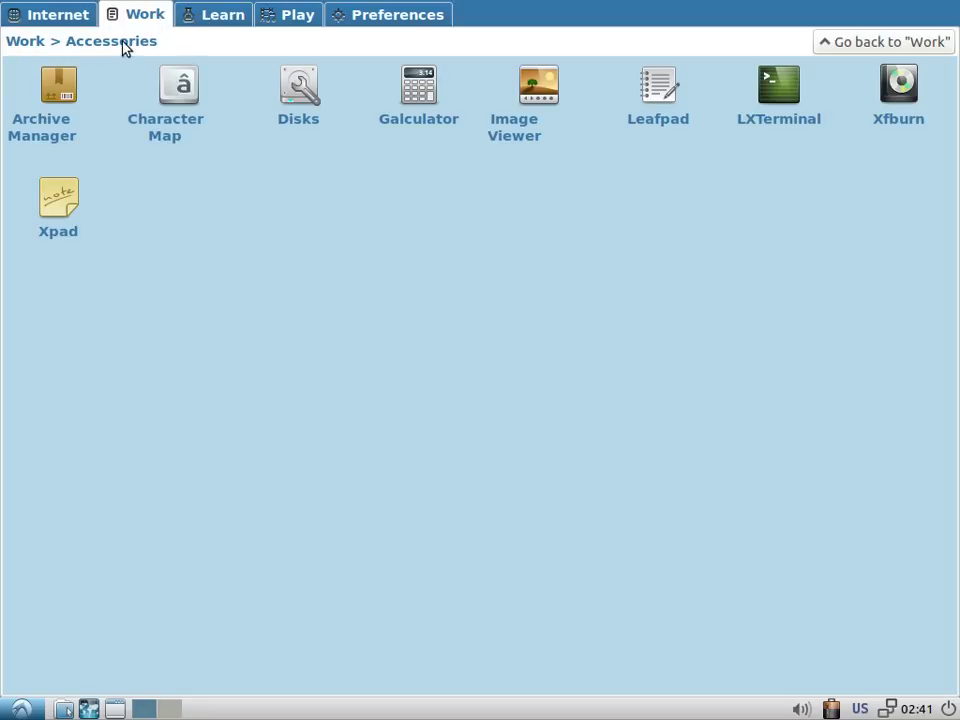
pyautogui.click(930, 42)
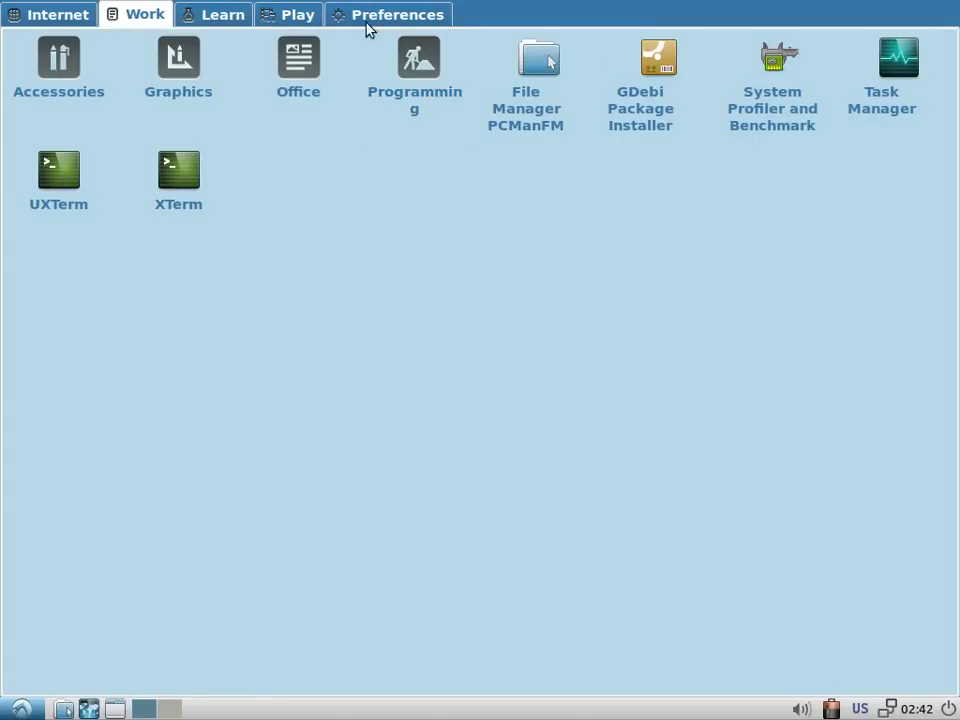
# Look through the Learn, Play and Preferences categories, and open and close Software & Updates.
pyautogui.click(230, 16)
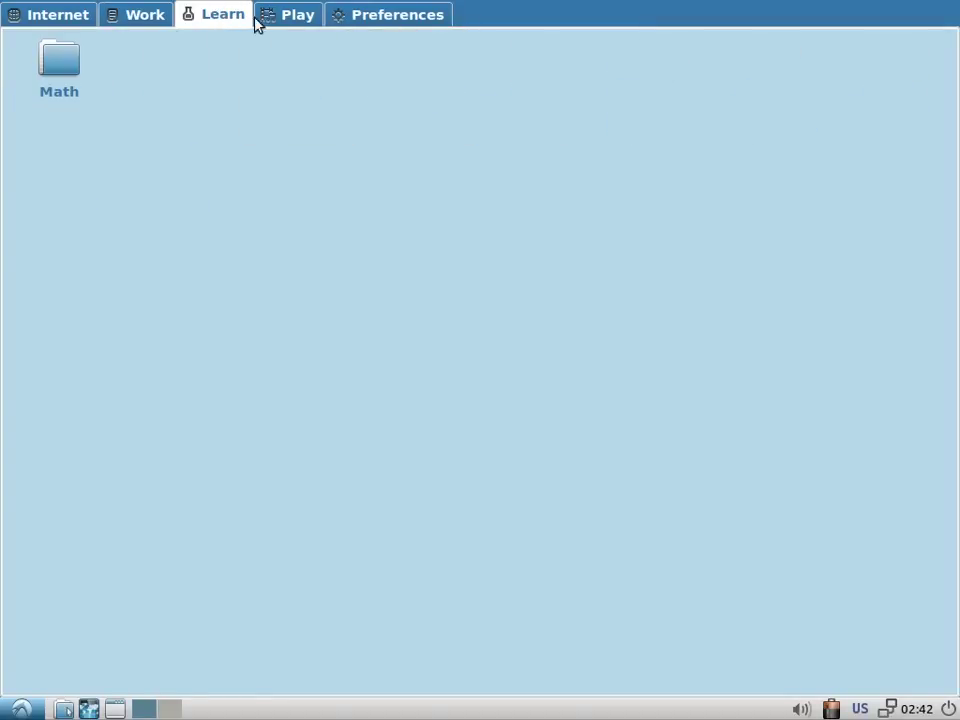
pyautogui.click(298, 18)
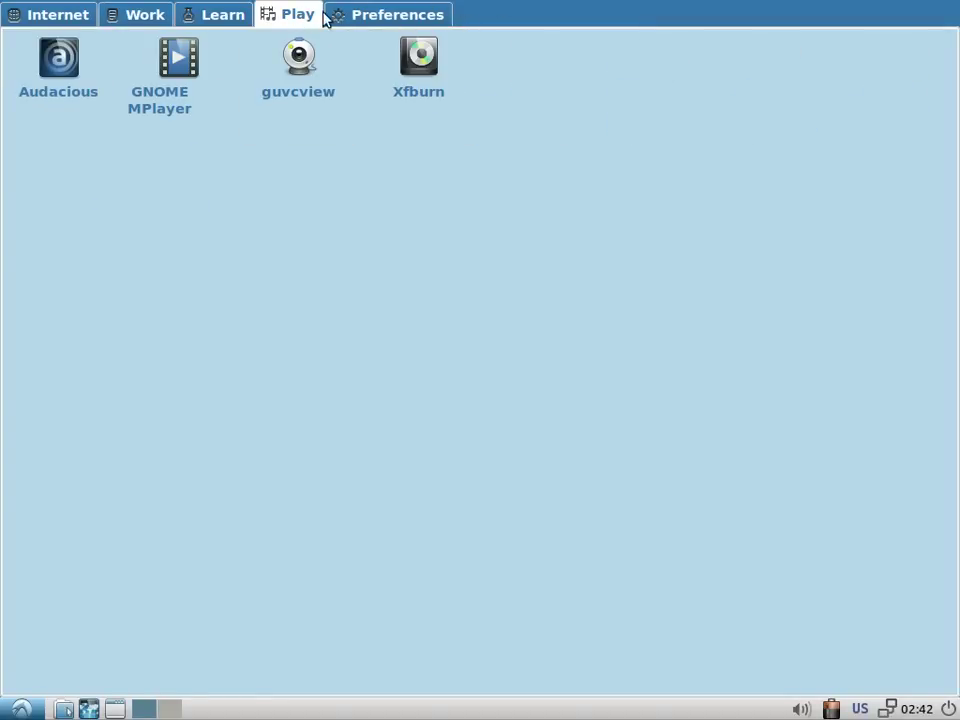
pyautogui.click(367, 17)
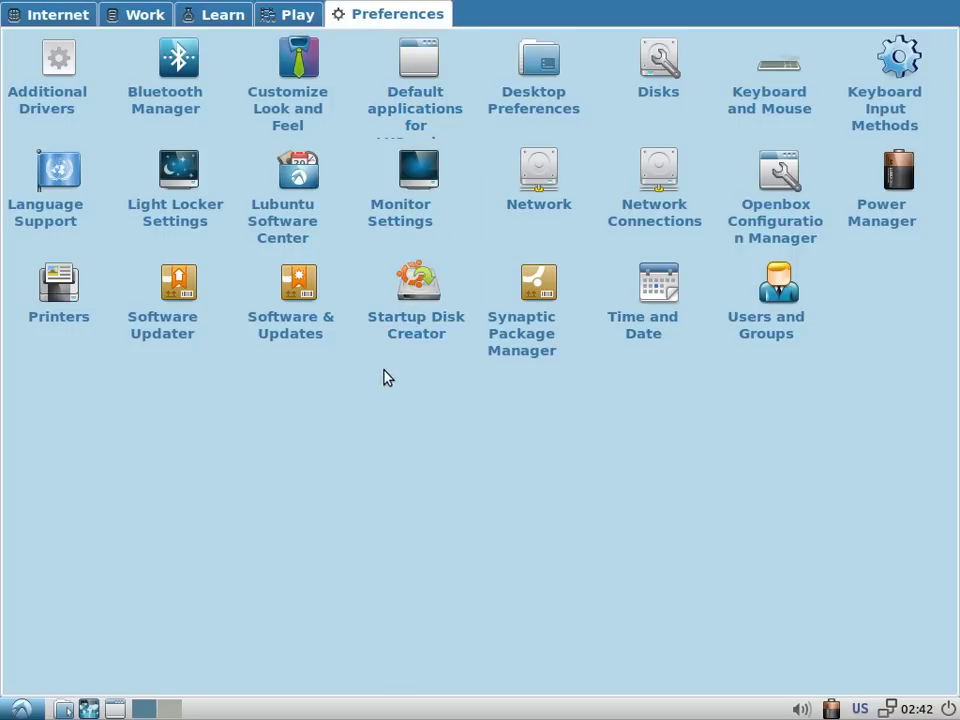
pyautogui.click(306, 306)
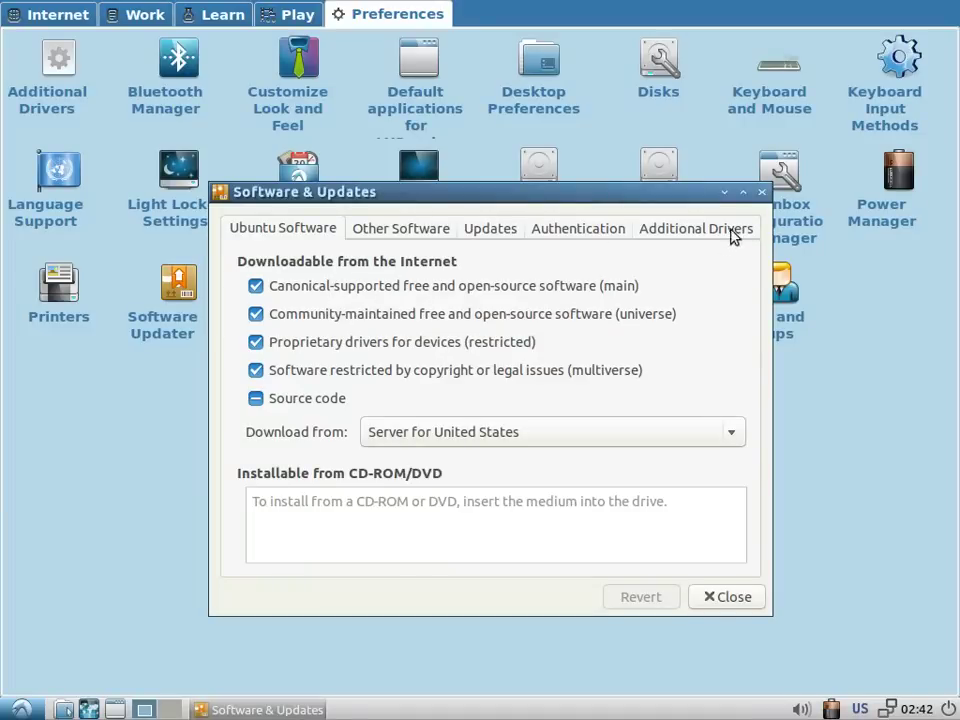
pyautogui.click(762, 191)
# Open Lubuntu Software Center, browse the All category, the installed software list and the available categories, and close it.
pyautogui.click(308, 207)
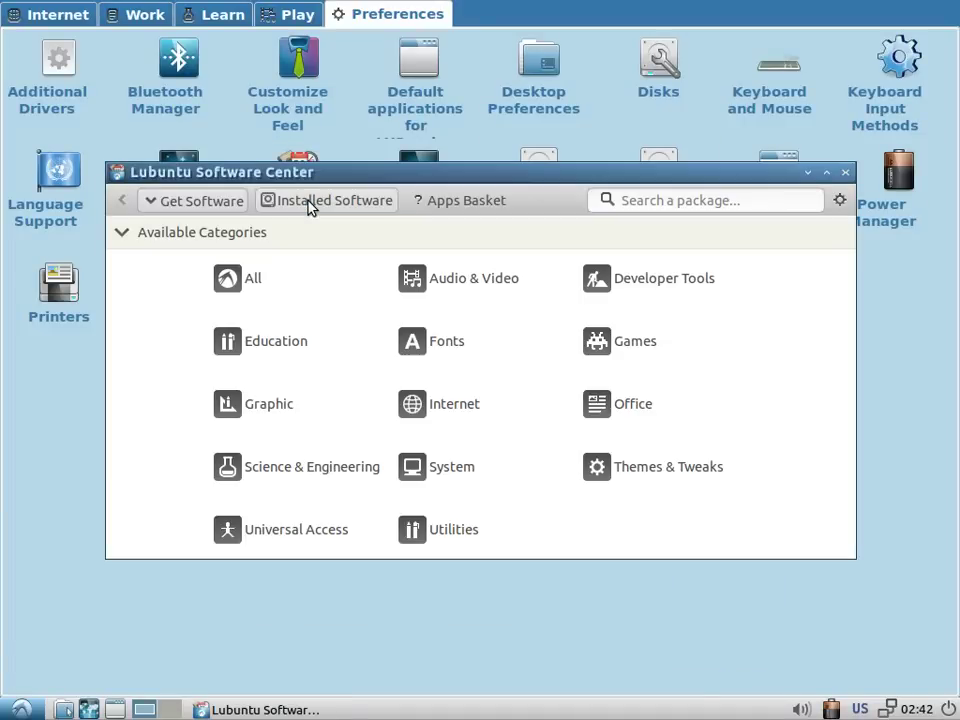
pyautogui.click(260, 278)
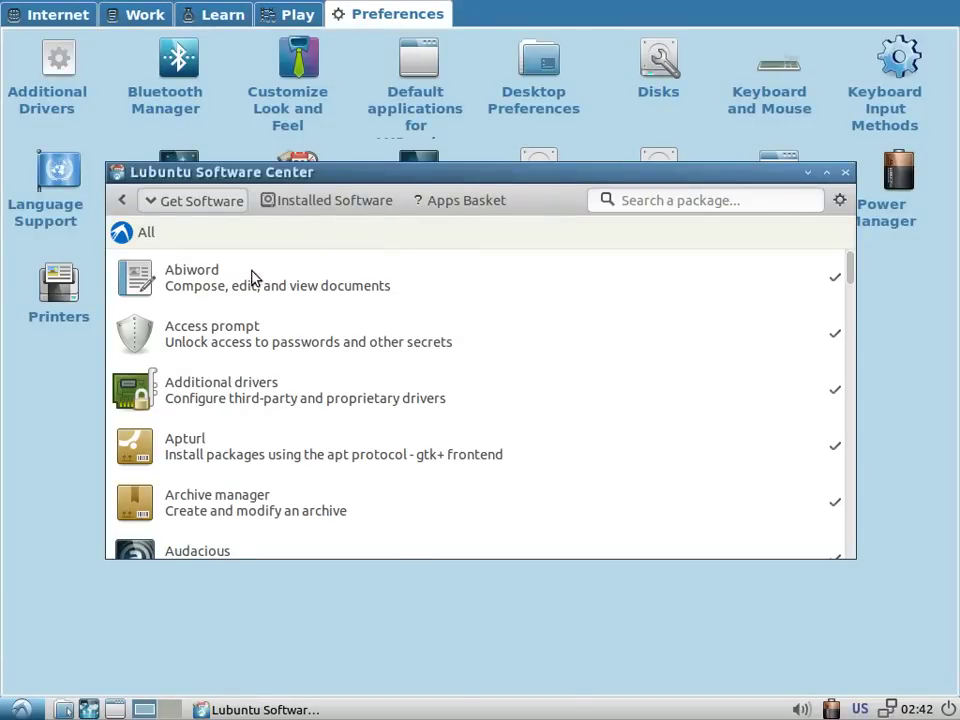
pyautogui.click(125, 201)
pyautogui.click(292, 207)
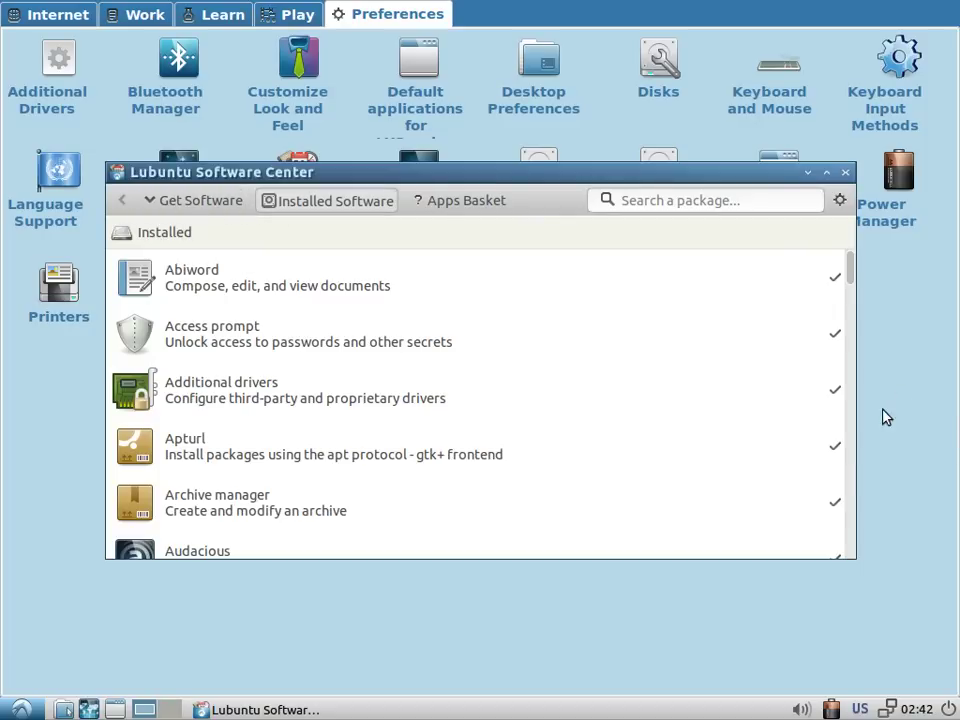
pyautogui.click(849, 478)
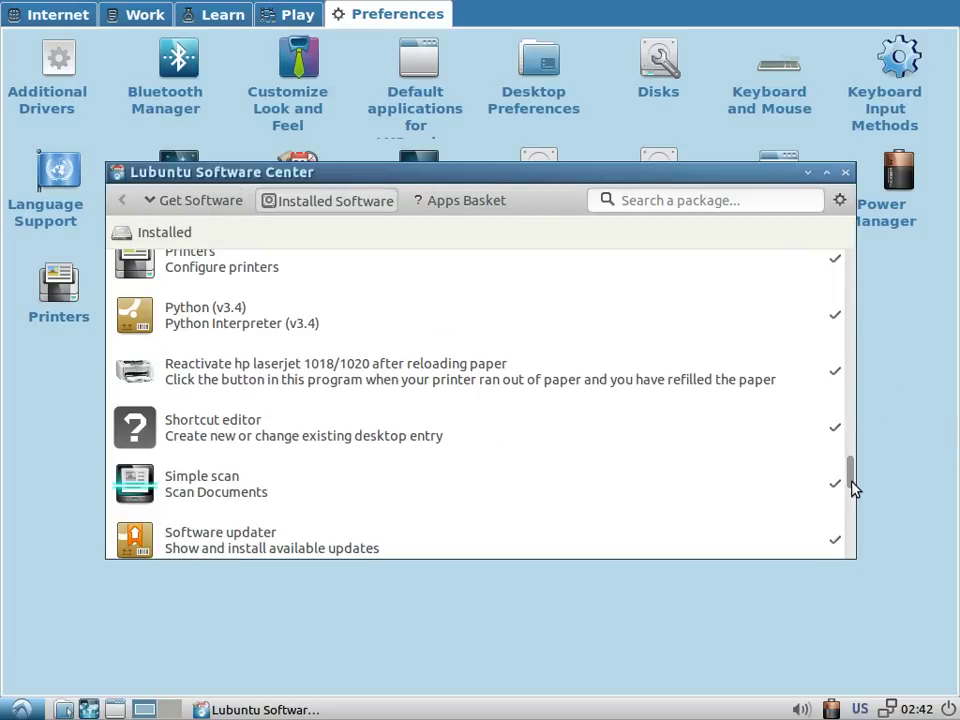
pyautogui.moveTo(853, 487); pyautogui.dragTo(842, 356)
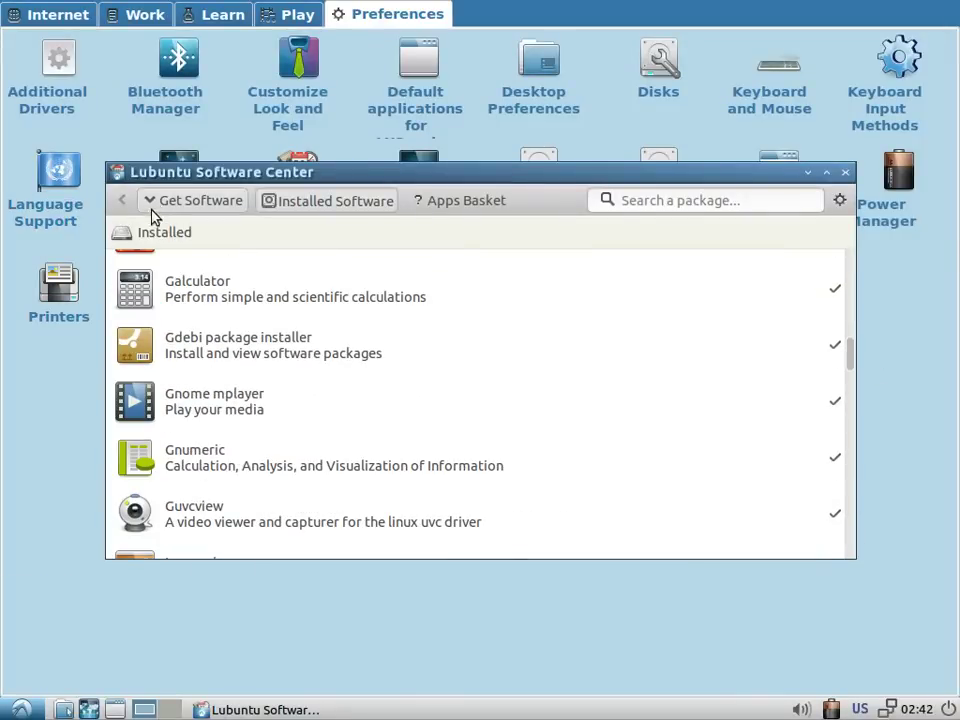
pyautogui.click(208, 208)
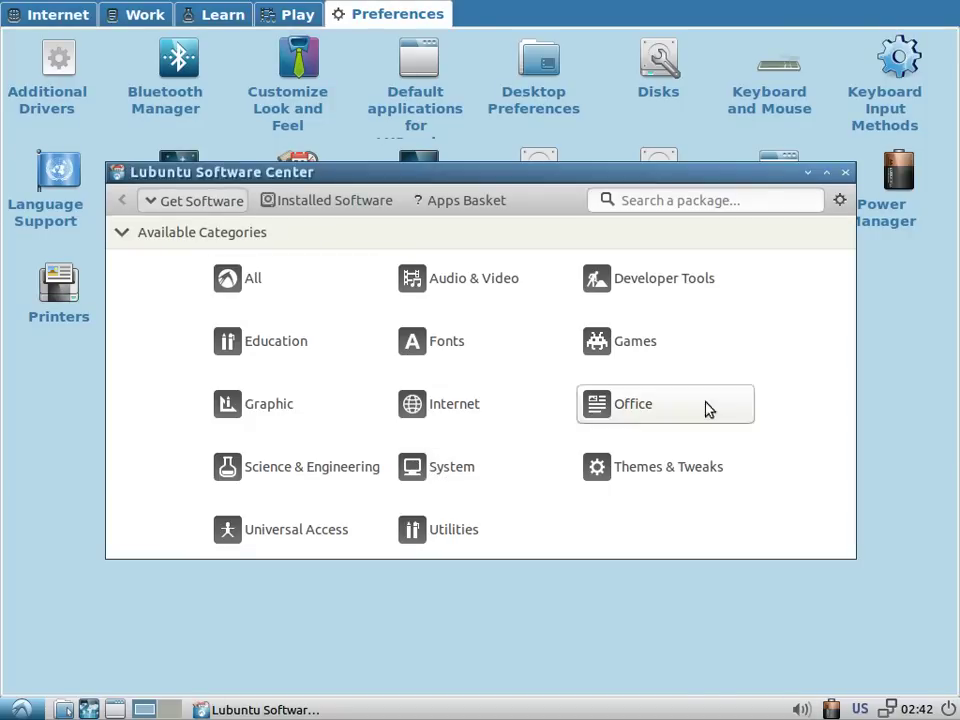
pyautogui.click(845, 172)
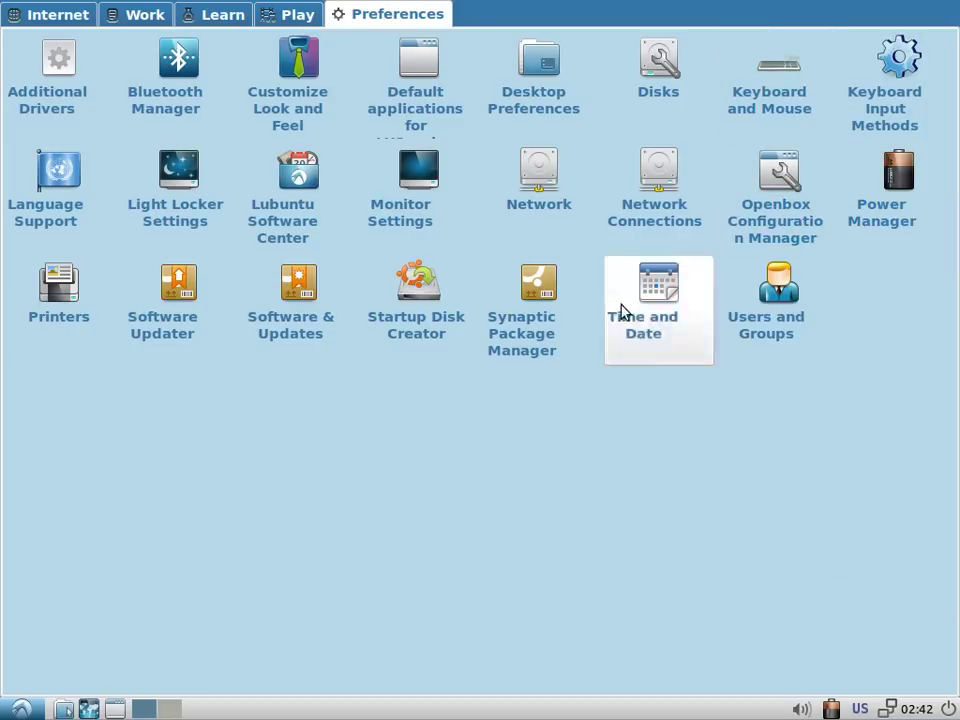
# Log out of the Lubuntu Netbook session and log in to the Openbox session with the account password.
pyautogui.click(948, 708)
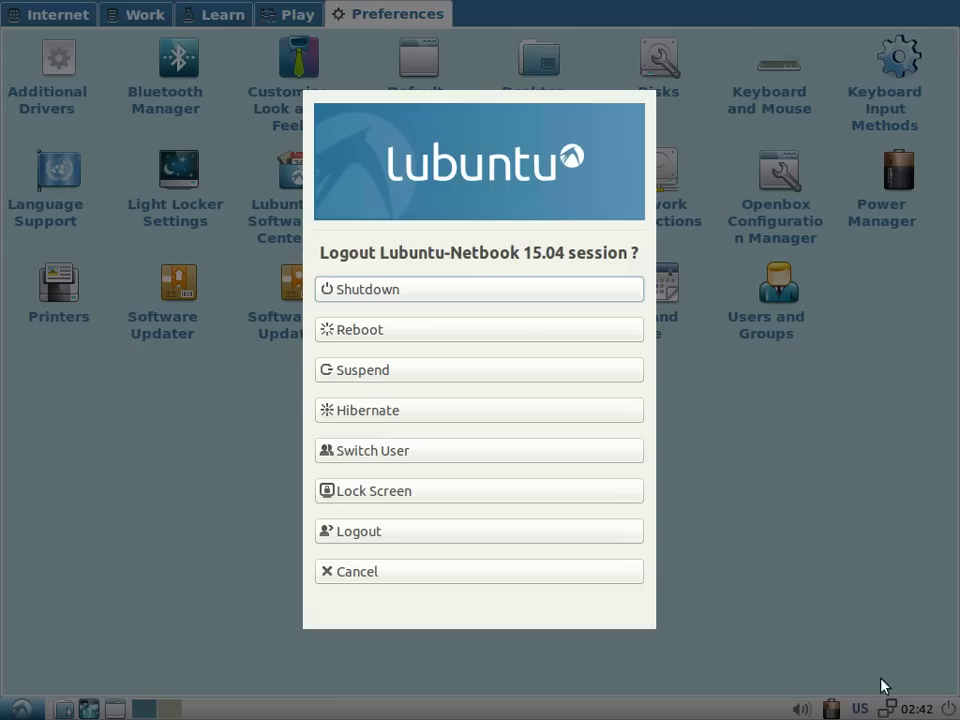
pyautogui.click(364, 533)
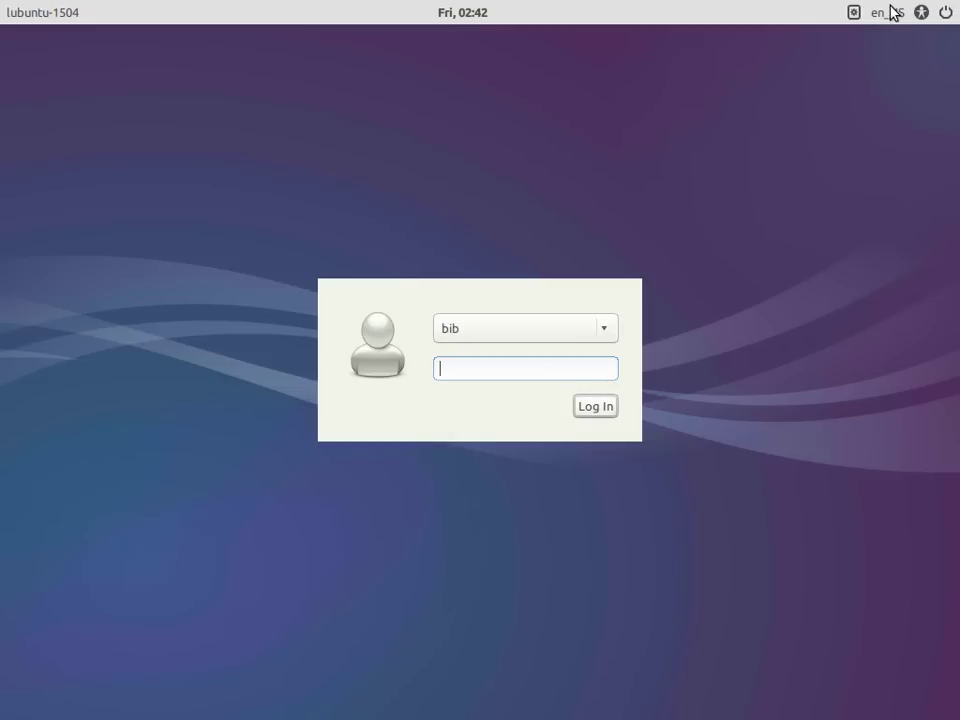
pyautogui.click(853, 14)
pyautogui.click(855, 77)
pyautogui.write('******')
pyautogui.press('Return')
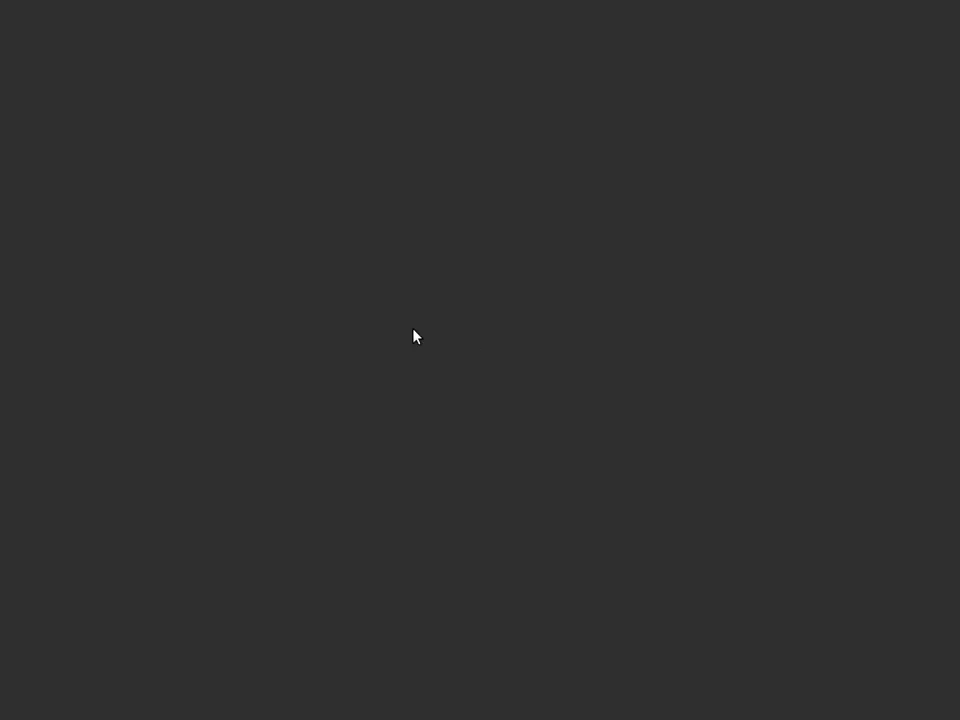
# Open the terminal emulator from the Openbox desktop menu.
pyautogui.rightClick(238, 94)
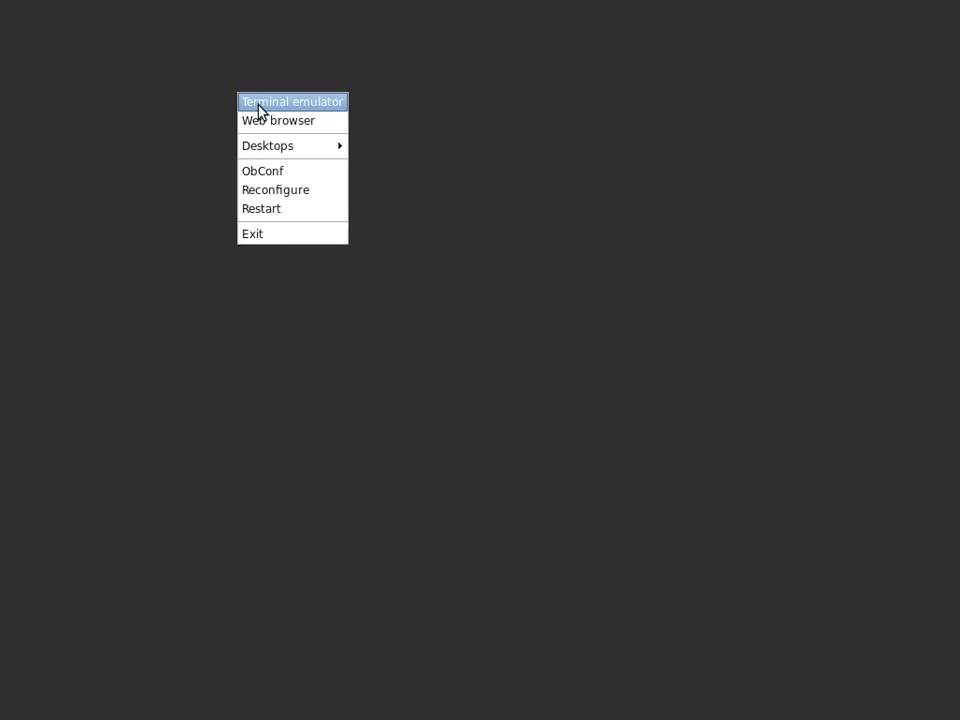
pyautogui.click(257, 102)
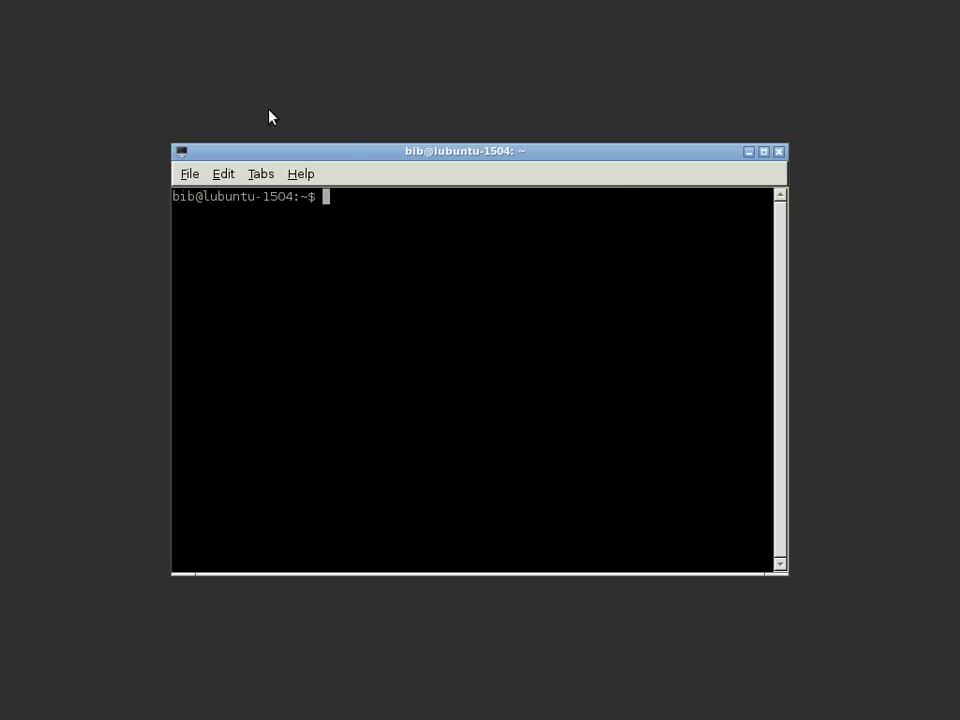
# Close the terminal window and look at the list of virtual desktops offered by Openbox.
pyautogui.click(779, 152)
pyautogui.rightClick(718, 148)
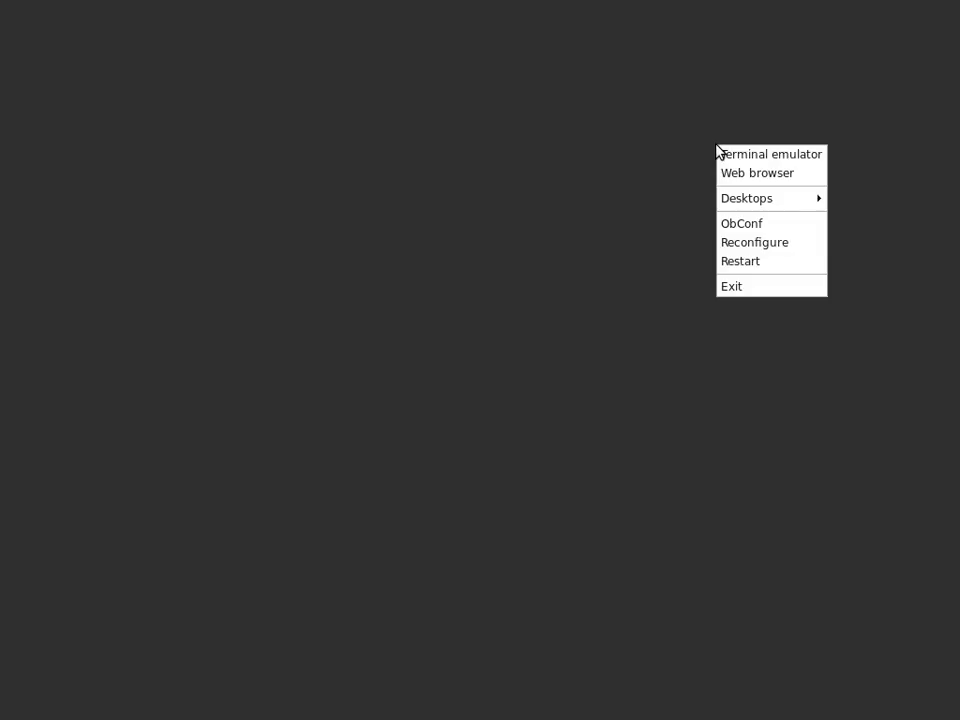
pyautogui.moveTo(750, 200)
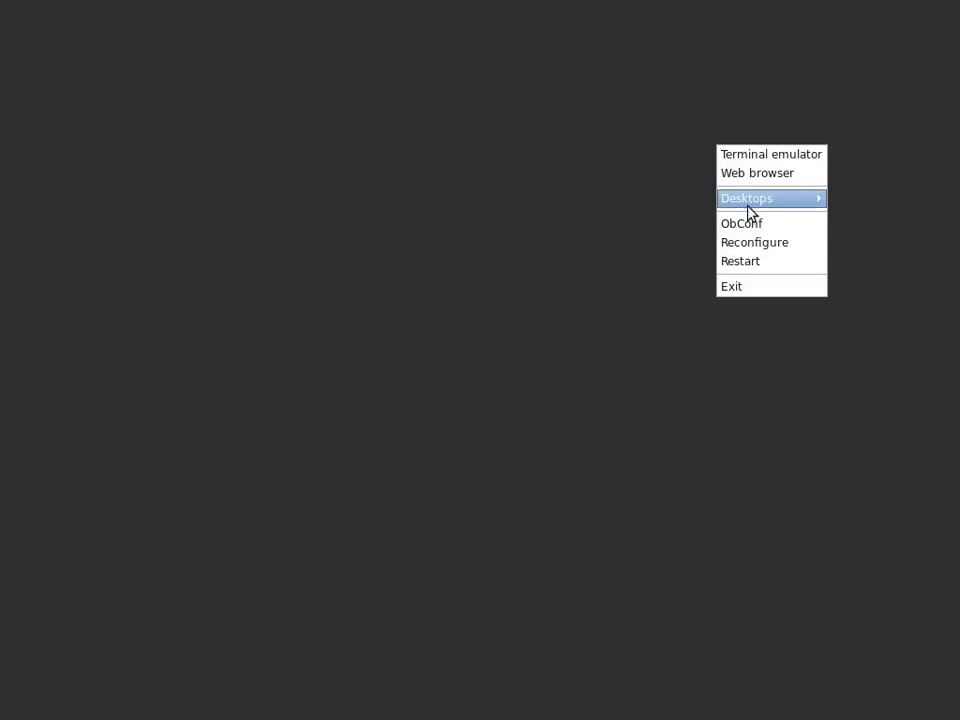
pyautogui.moveTo(848, 210)
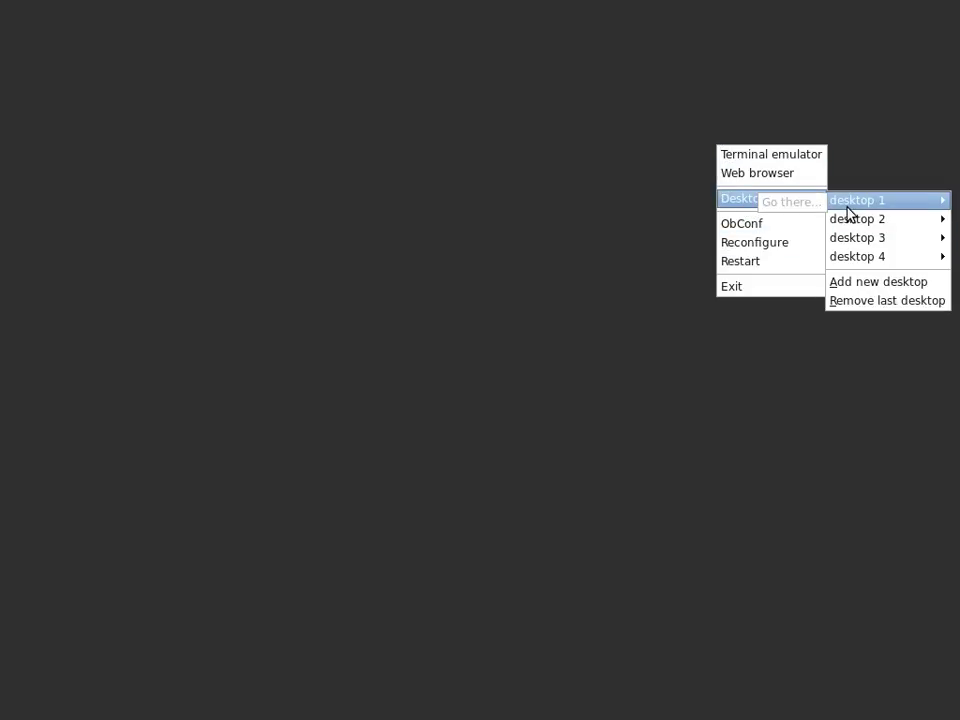
pyautogui.click(287, 149)
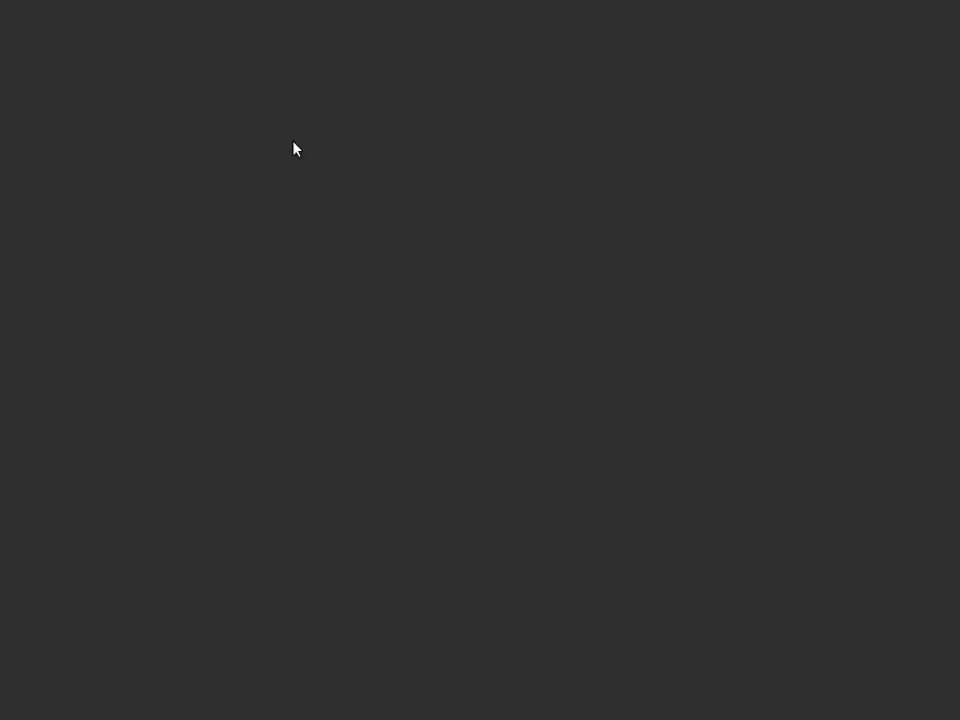
# Reconfigure Openbox and view the options offered for desktop 2.
pyautogui.rightClick(596, 186)
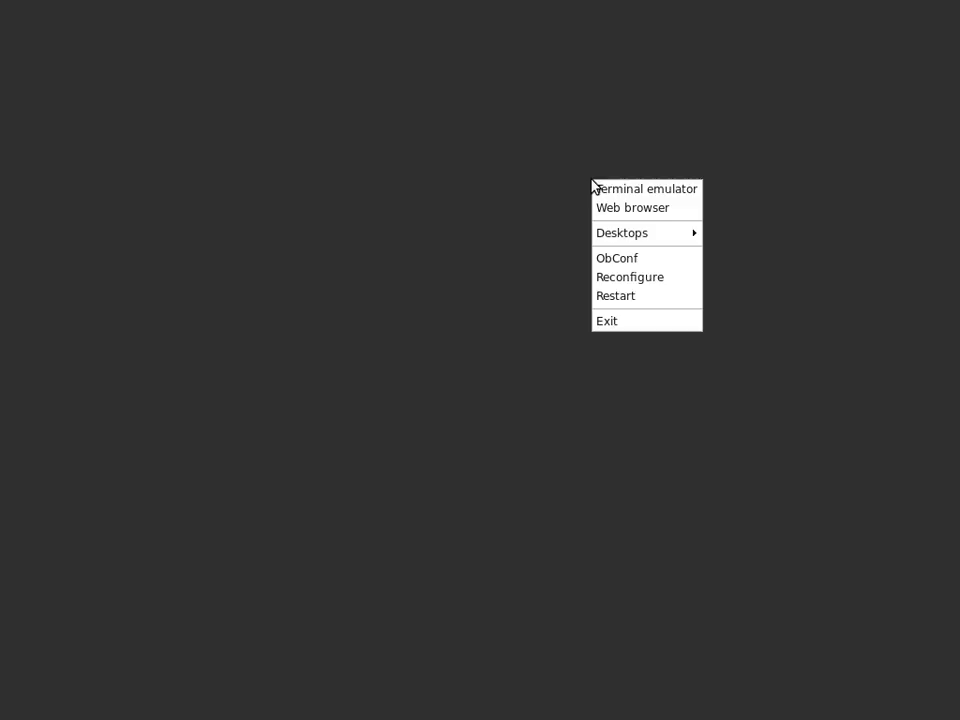
pyautogui.click(623, 279)
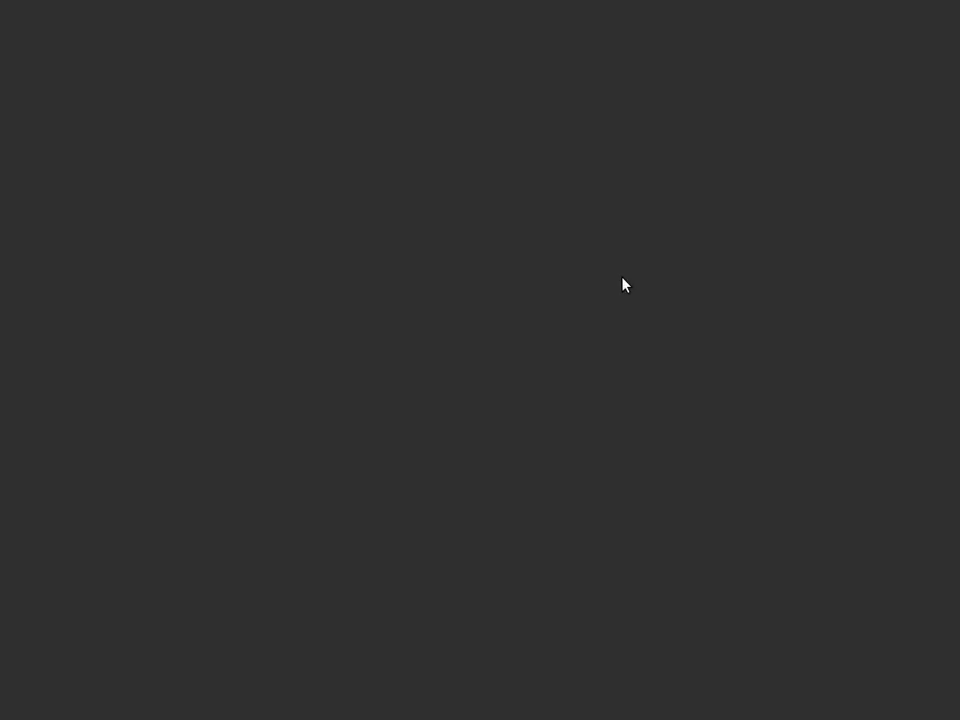
pyautogui.rightClick(606, 274)
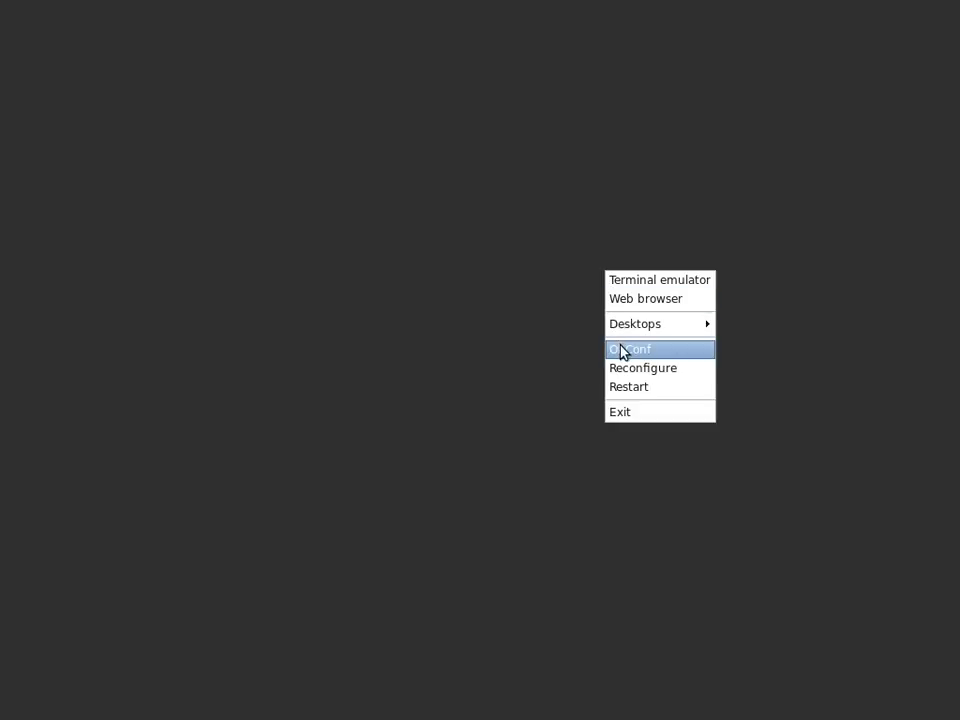
pyautogui.moveTo(628, 328)
pyautogui.moveTo(797, 356)
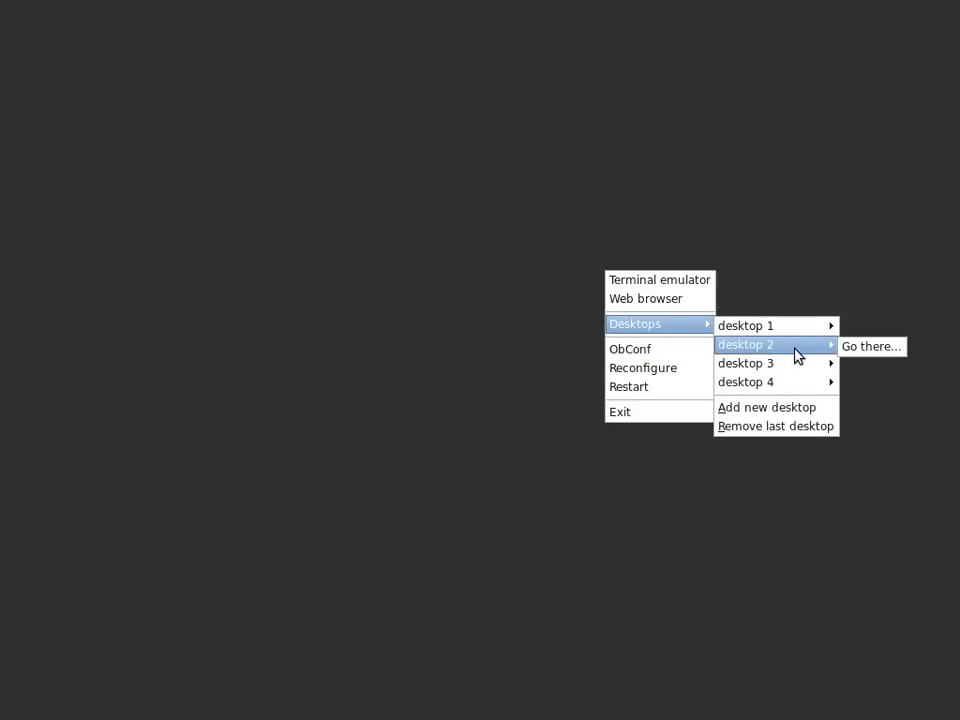
pyautogui.click(646, 393)
# Exit the Openbox session and return to the login screen.
pyautogui.rightClick(616, 369)
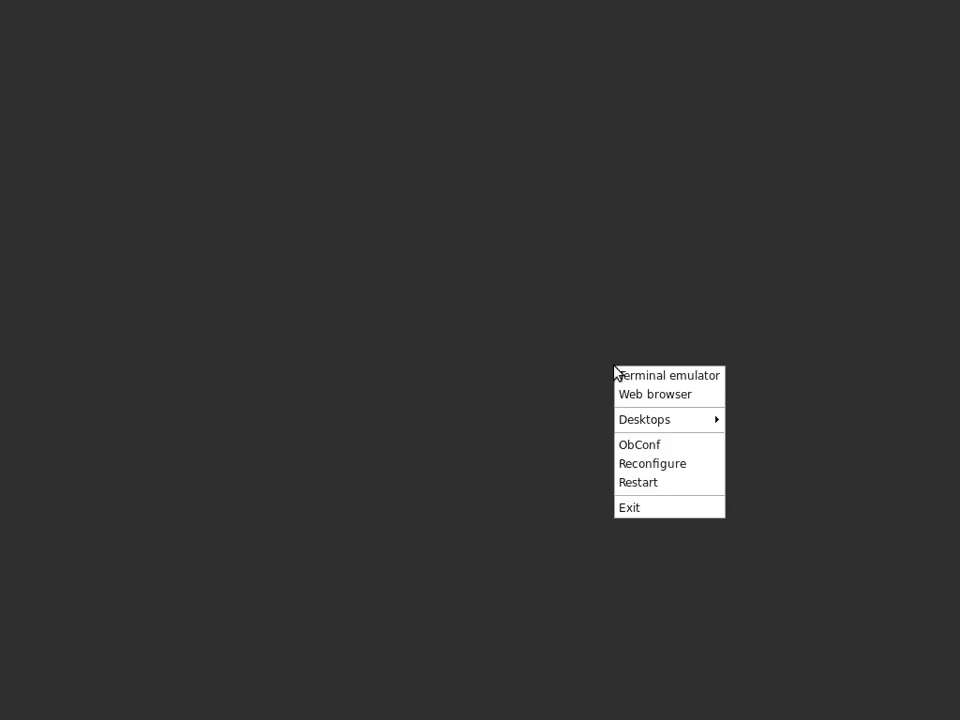
pyautogui.click(643, 516)
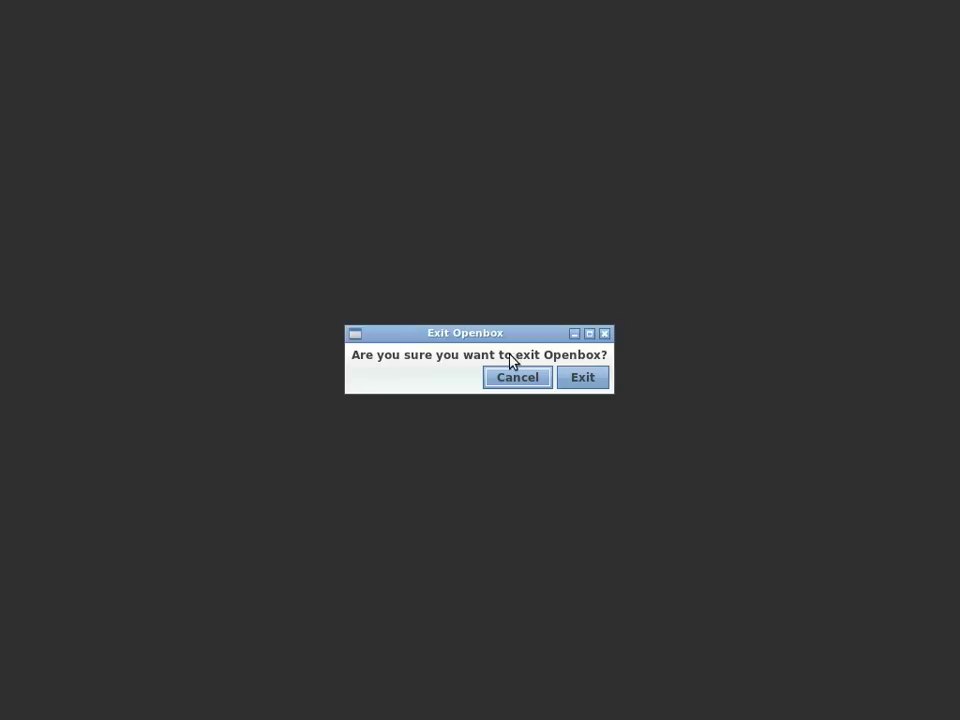
pyautogui.click(576, 378)
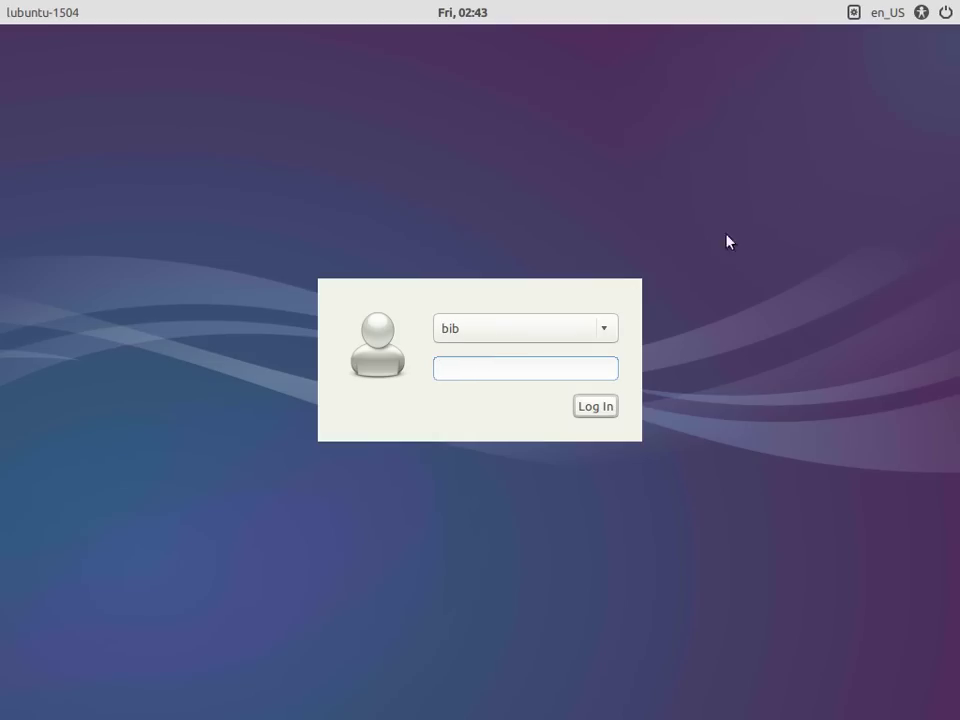
# Shut down the Lubuntu virtual machine from the login screen and confirm the shutdown.
pyautogui.click(944, 14)
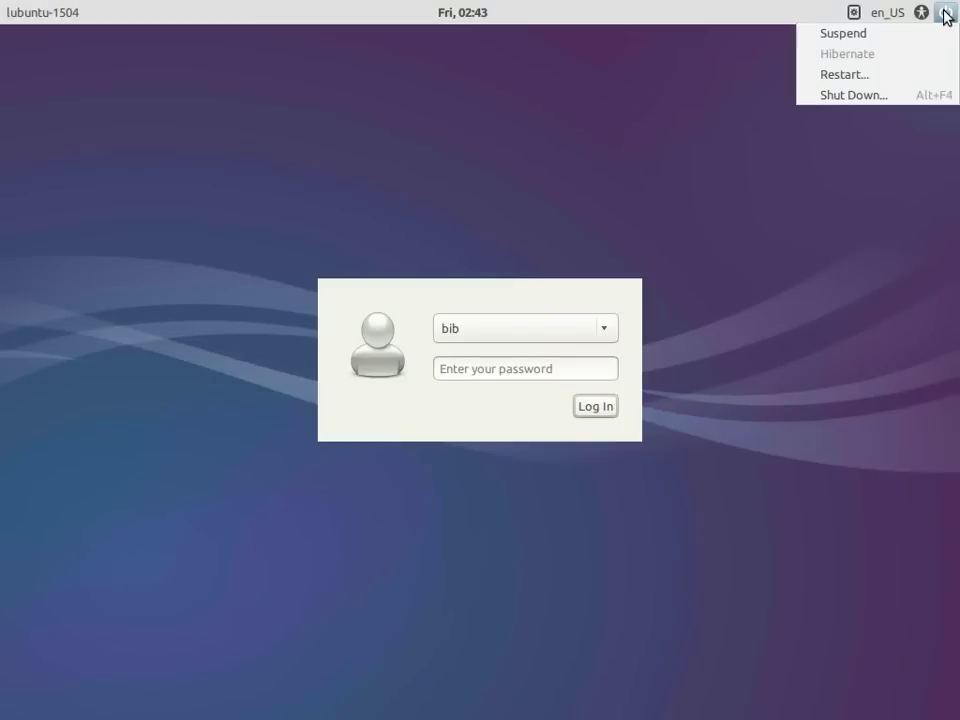
pyautogui.click(879, 95)
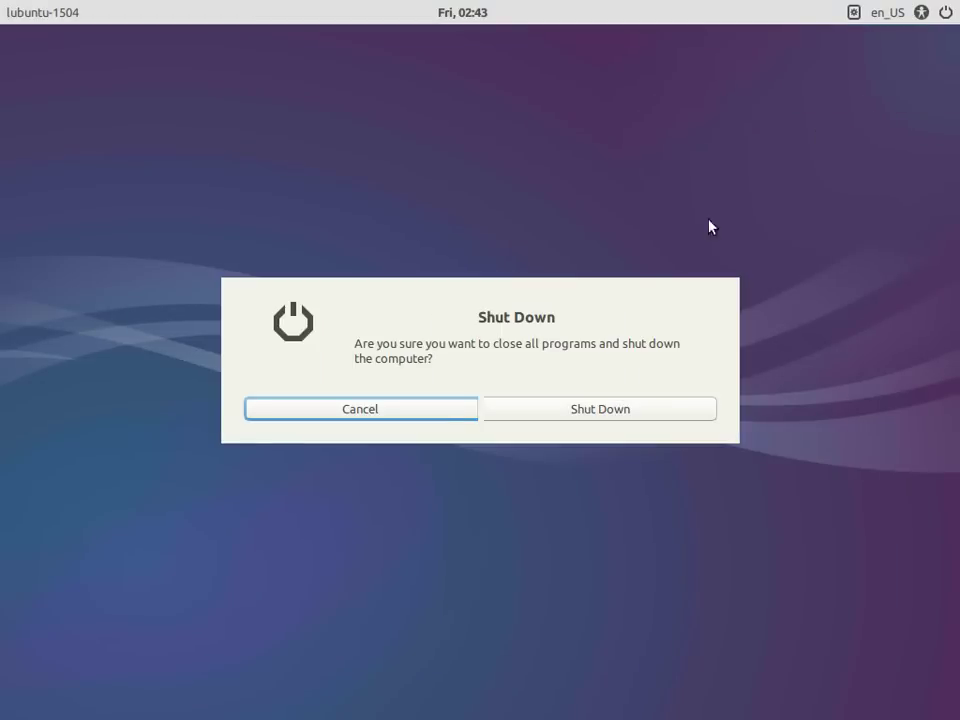
pyautogui.click(540, 416)
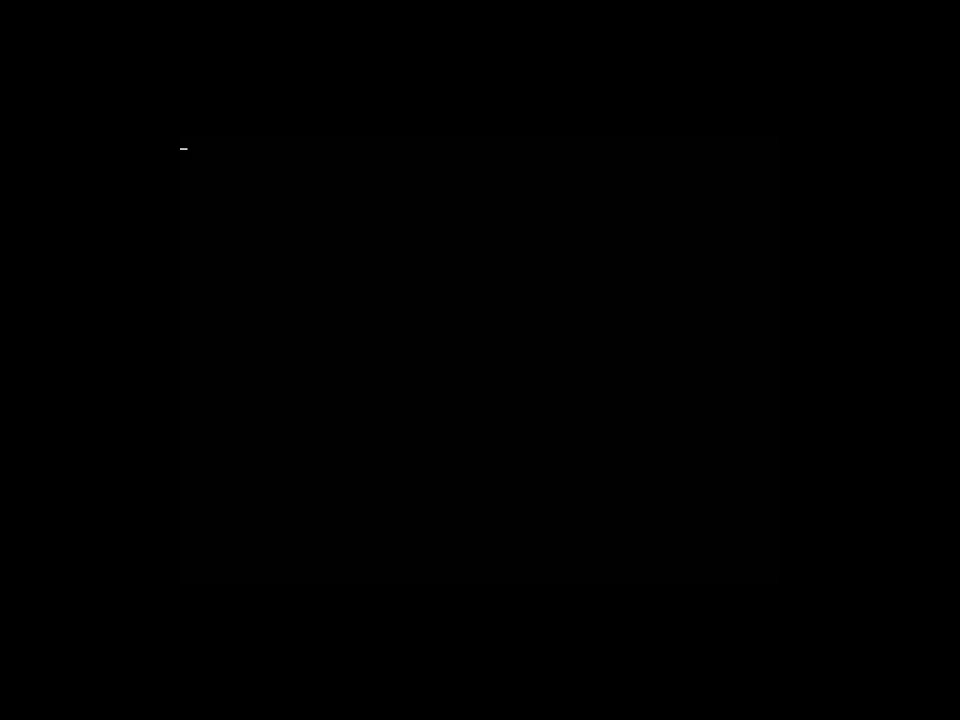